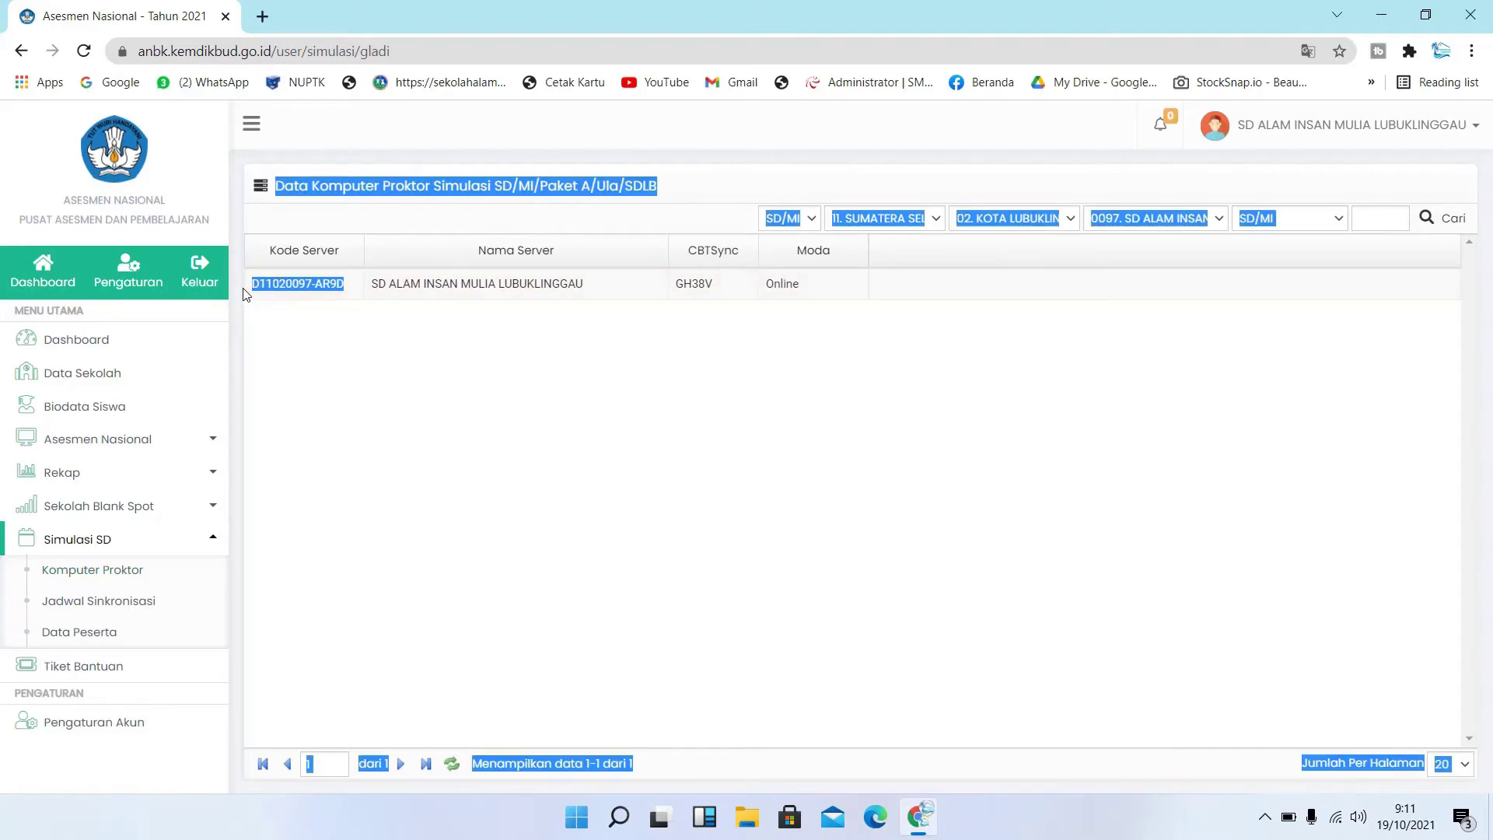
# - Download ProktorBrowser Online_20.1014_64Bit.zip from the Proktor & Klien Browser files on the ANBK dashboard
pyautogui.click(319, 324)
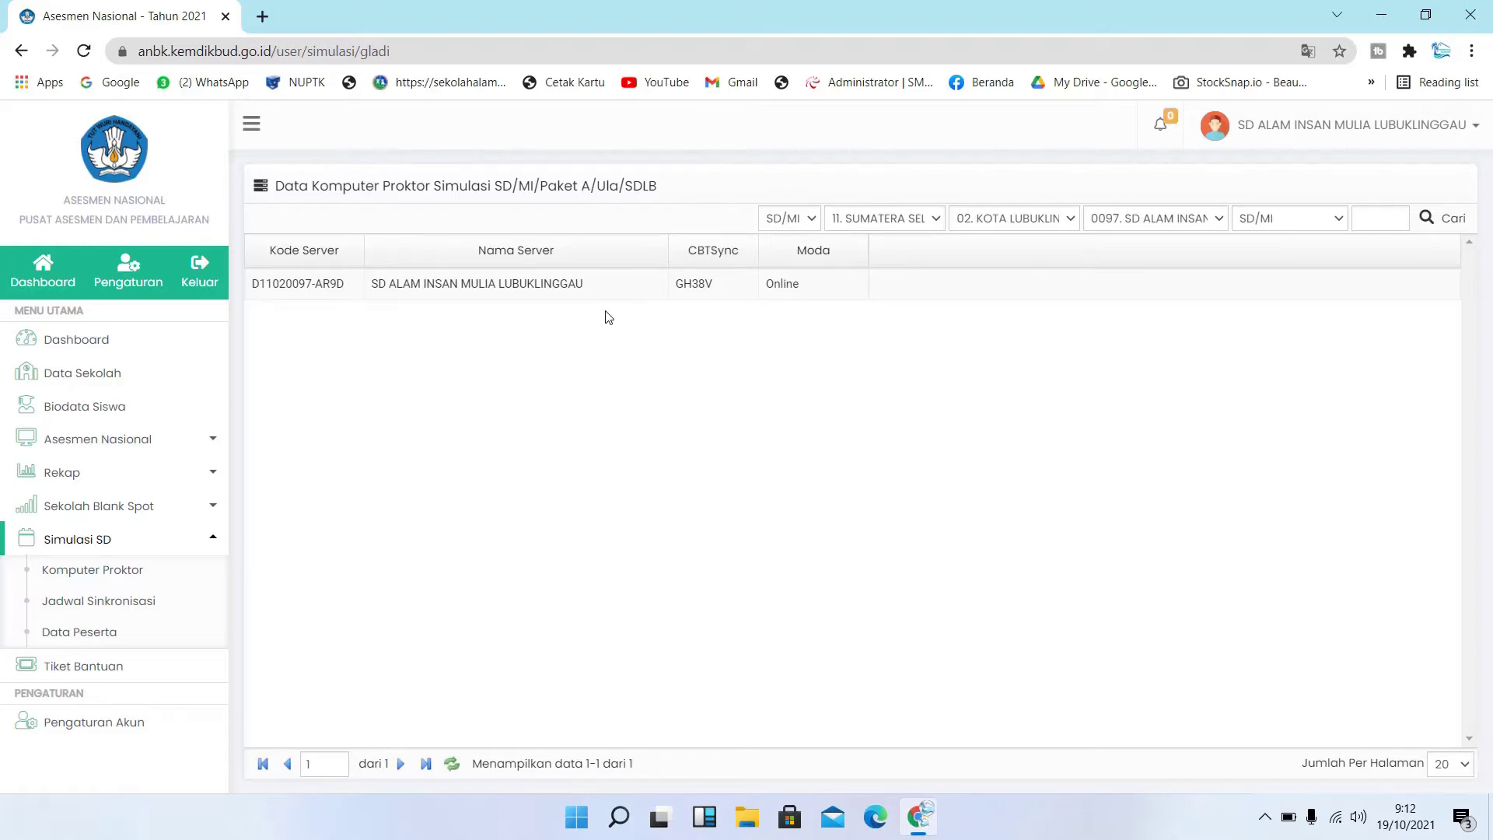
pyautogui.click(97, 356)
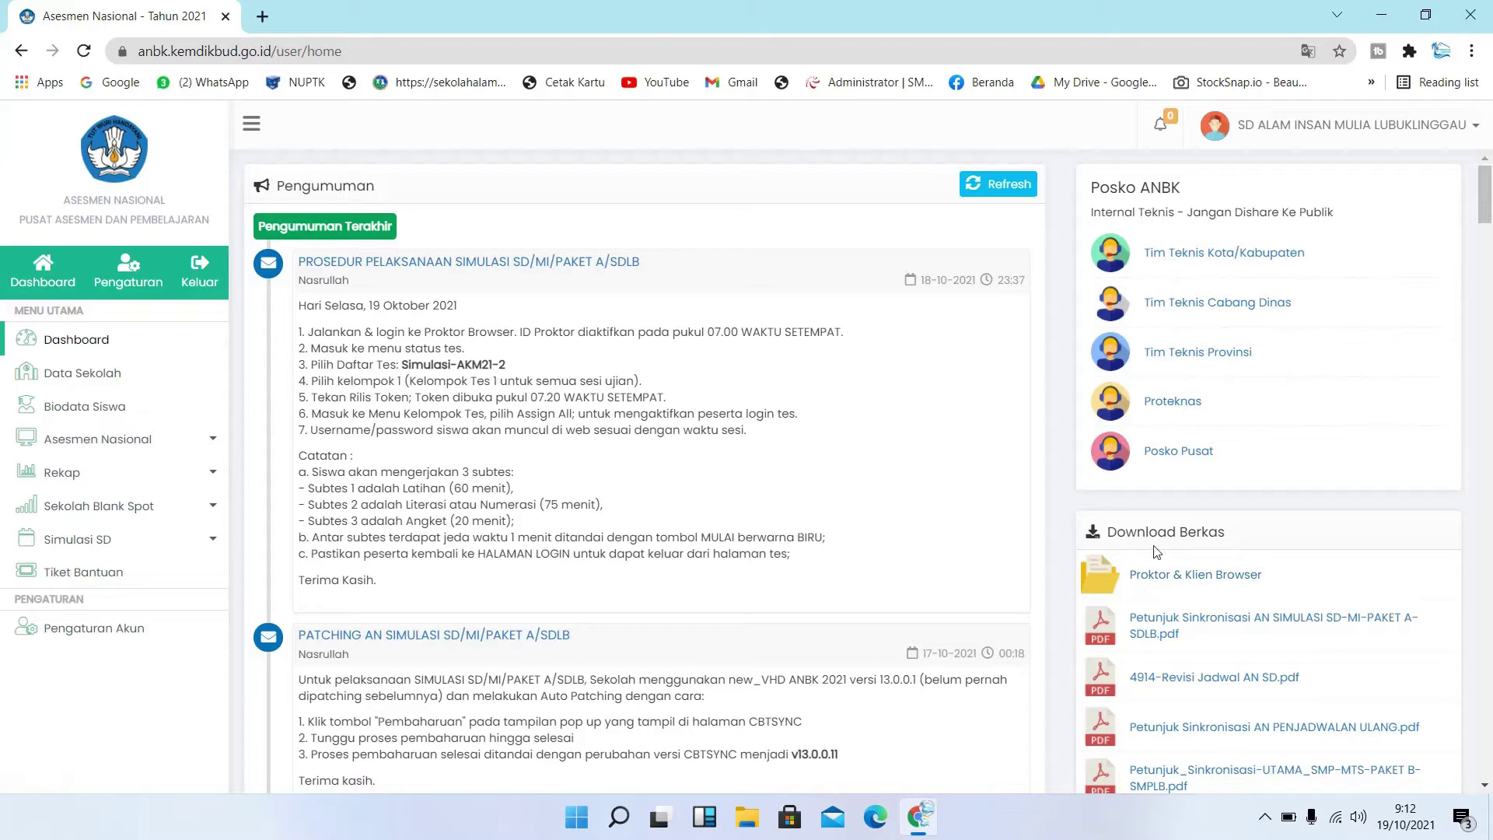
pyautogui.click(1160, 577)
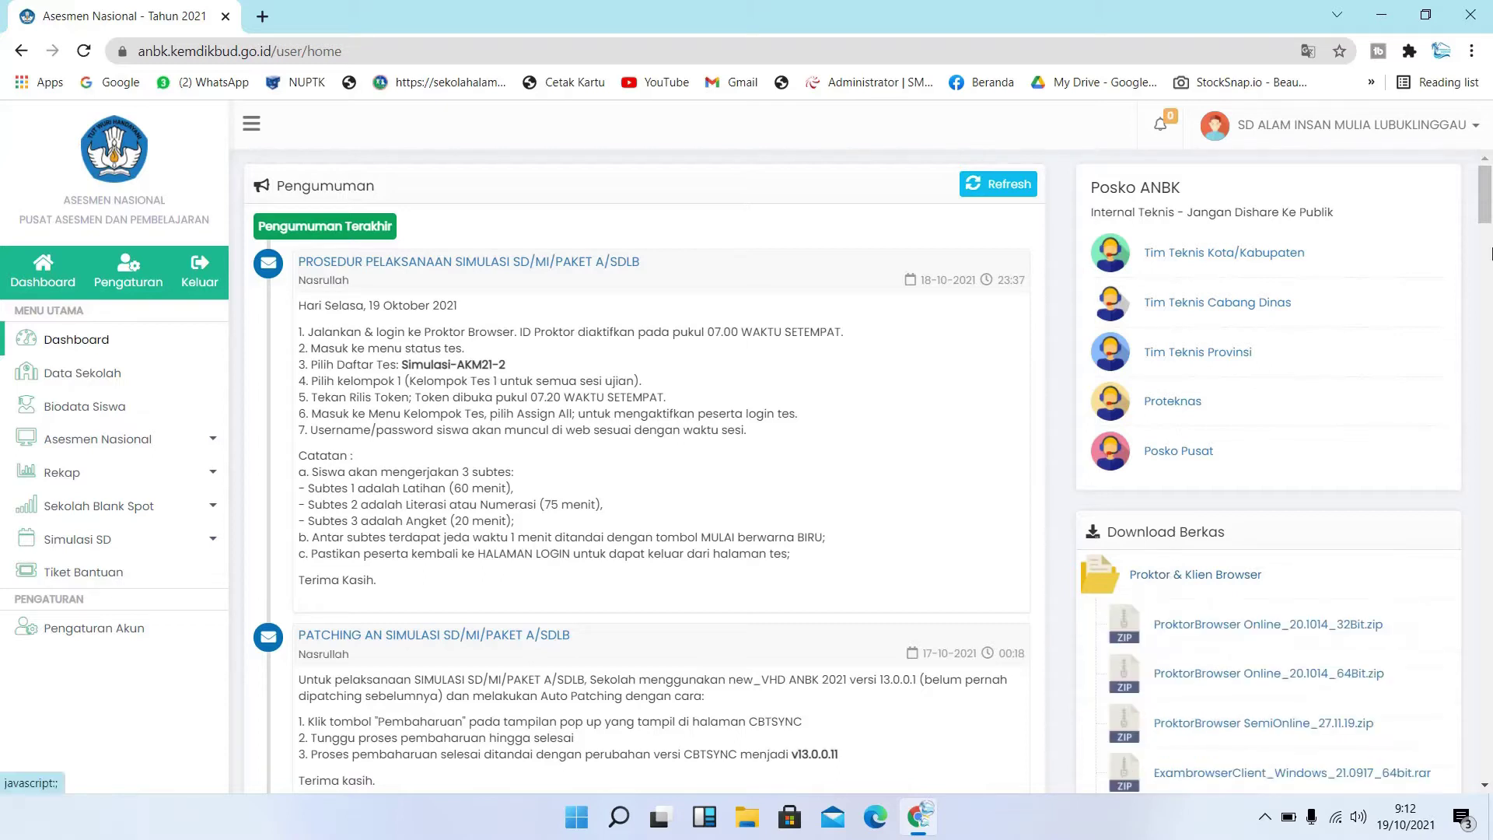
pyautogui.scroll(-3, 1255, 450)
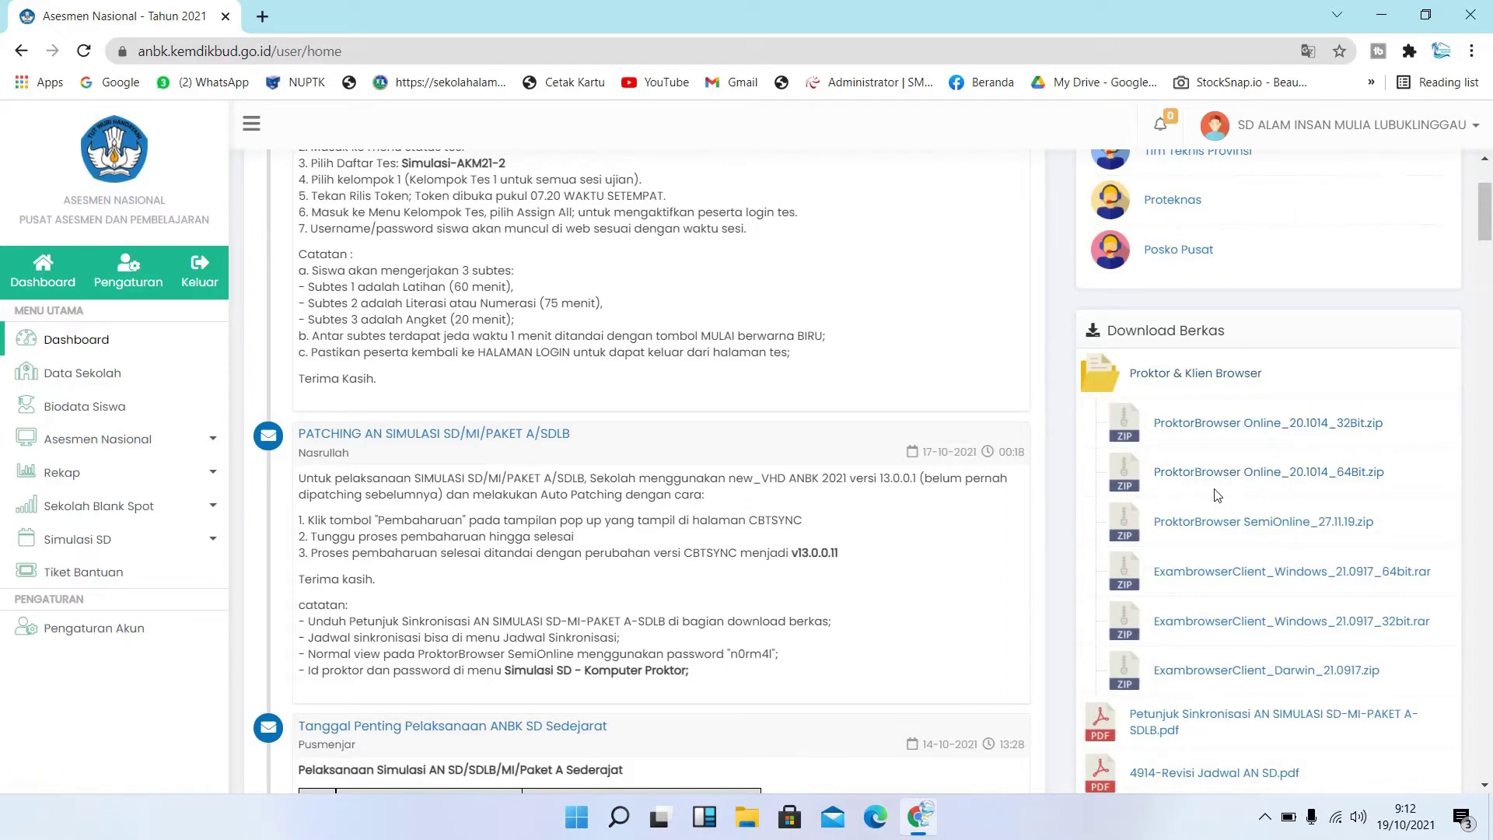
pyautogui.click(1312, 475)
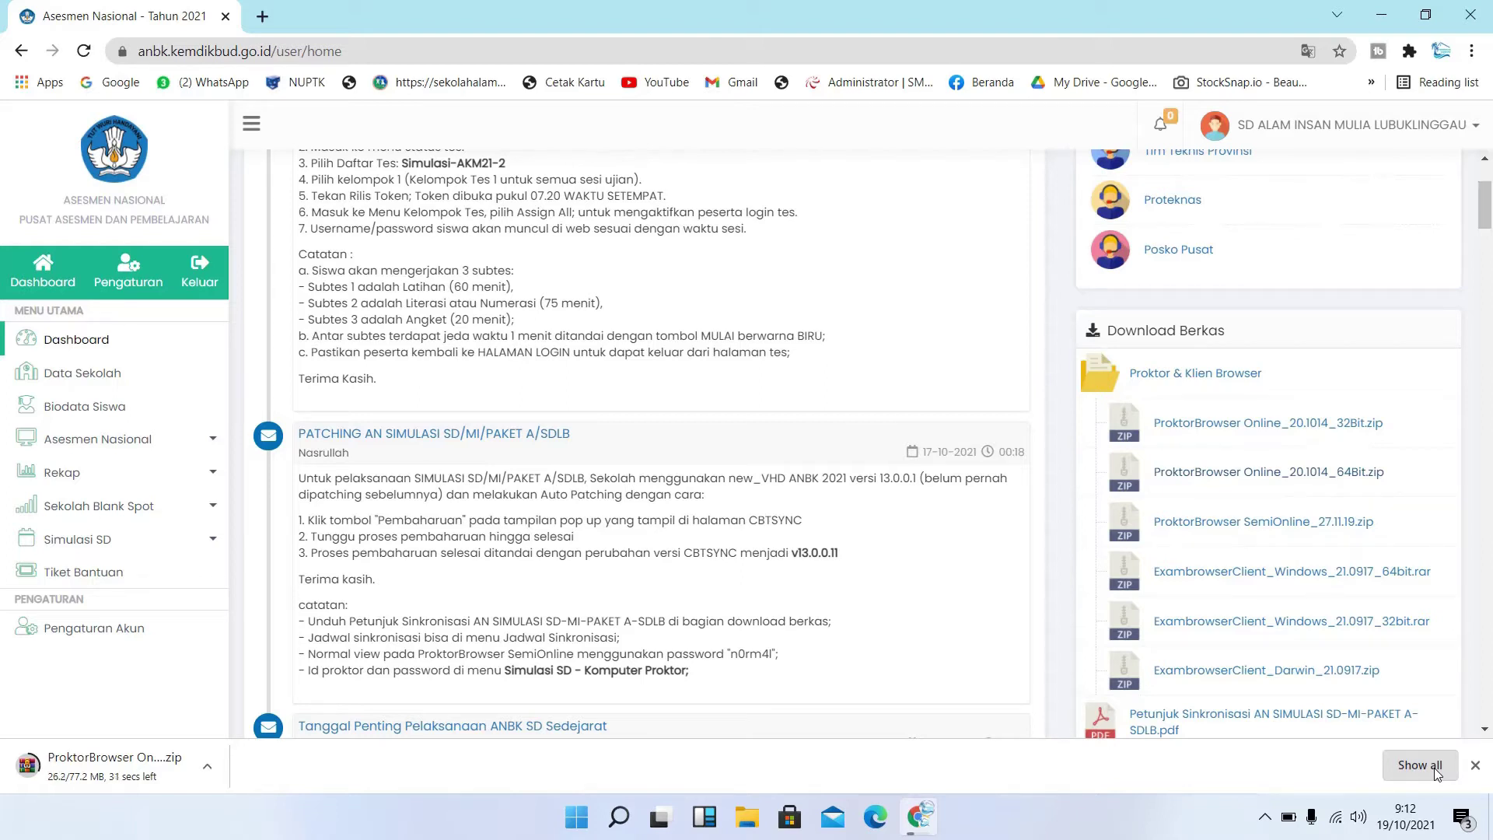
# - Open the Downloads folder from the browser's download list and copy the ProktorBrowser Online_20.1014_64Bit (2) archive
pyautogui.click(1434, 768)
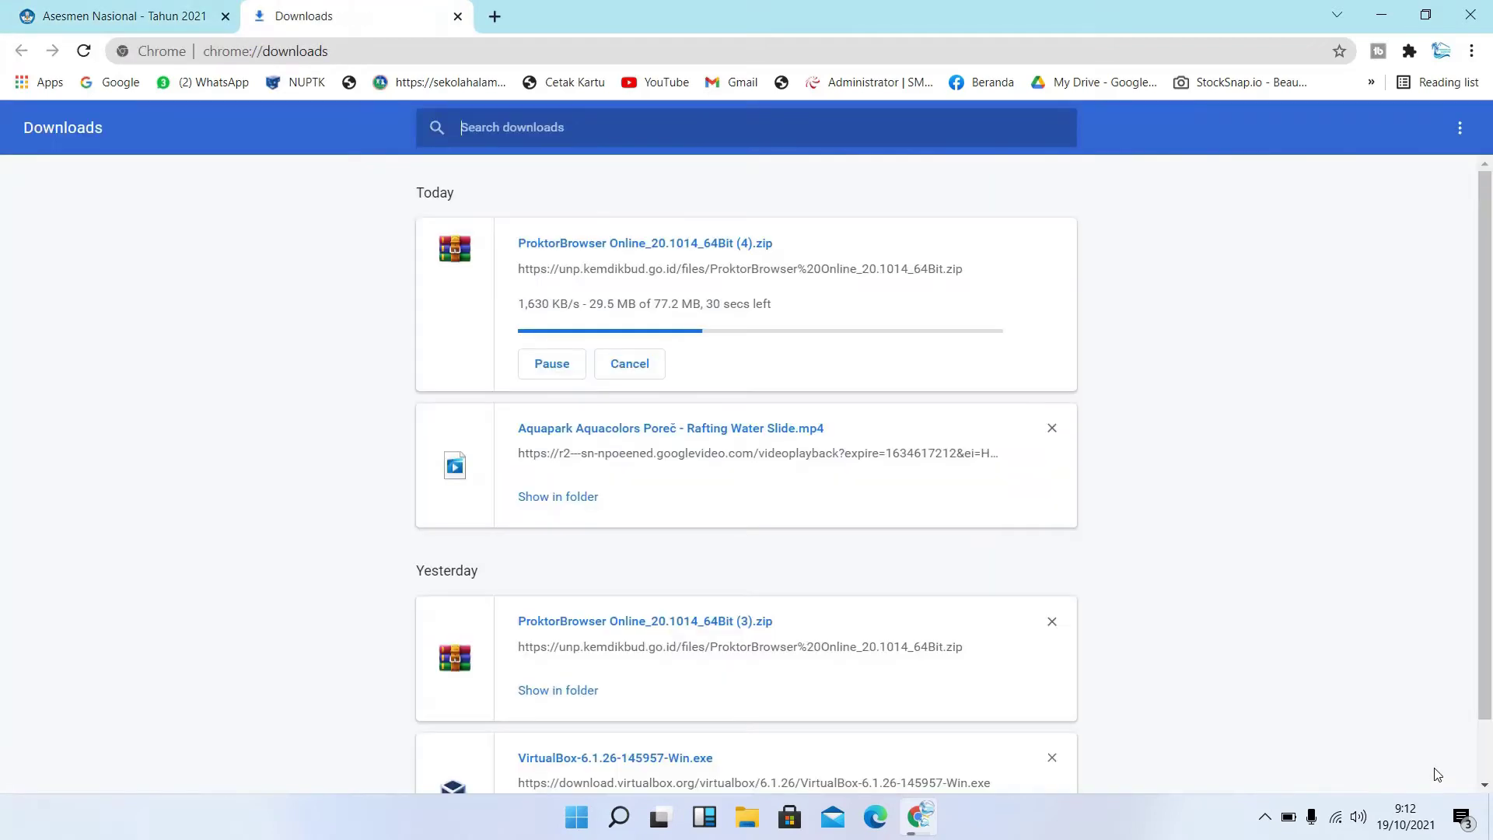
pyautogui.click(576, 693)
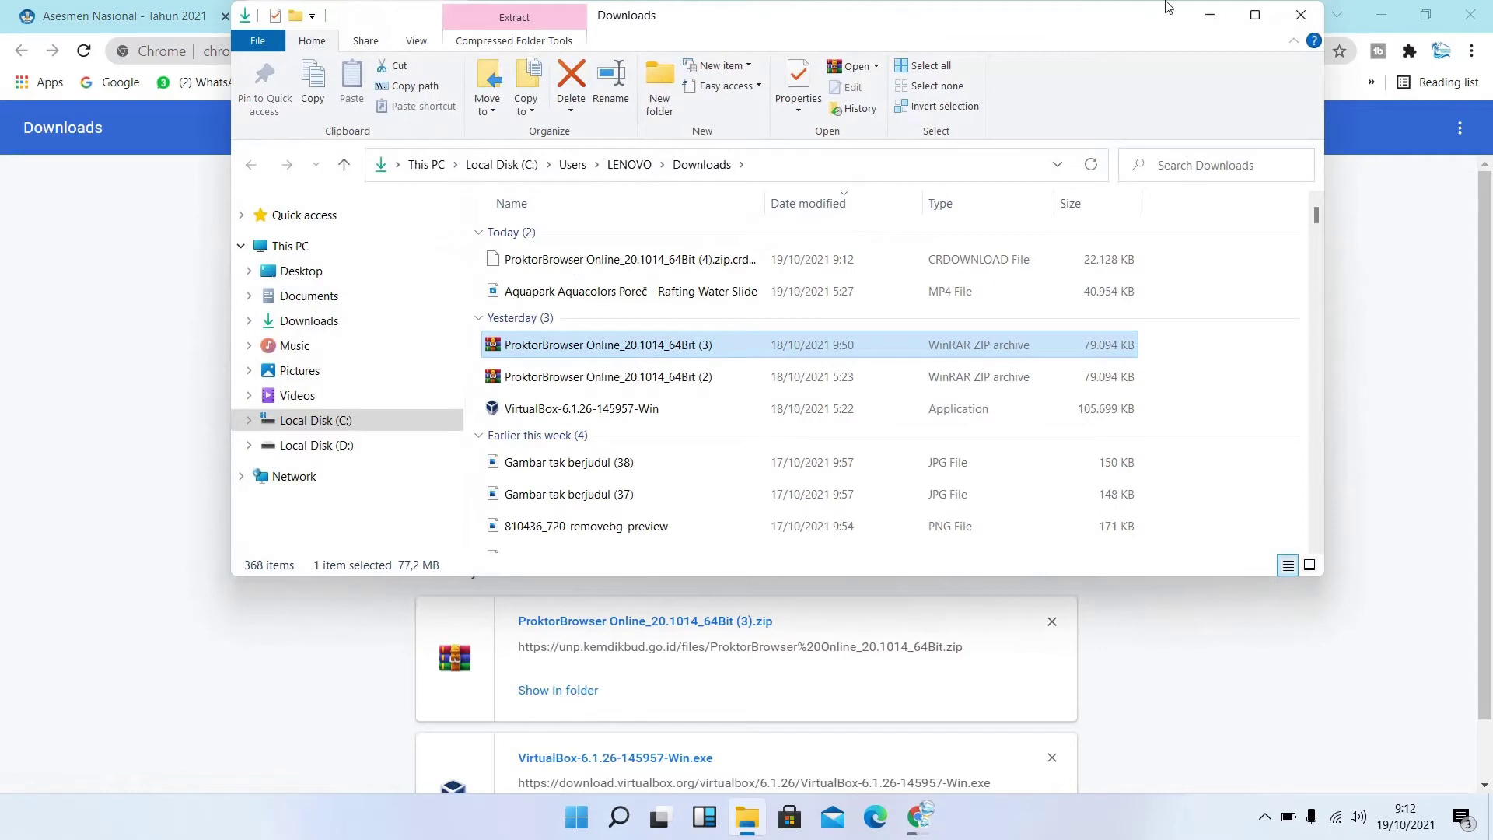
pyautogui.click(1271, 7)
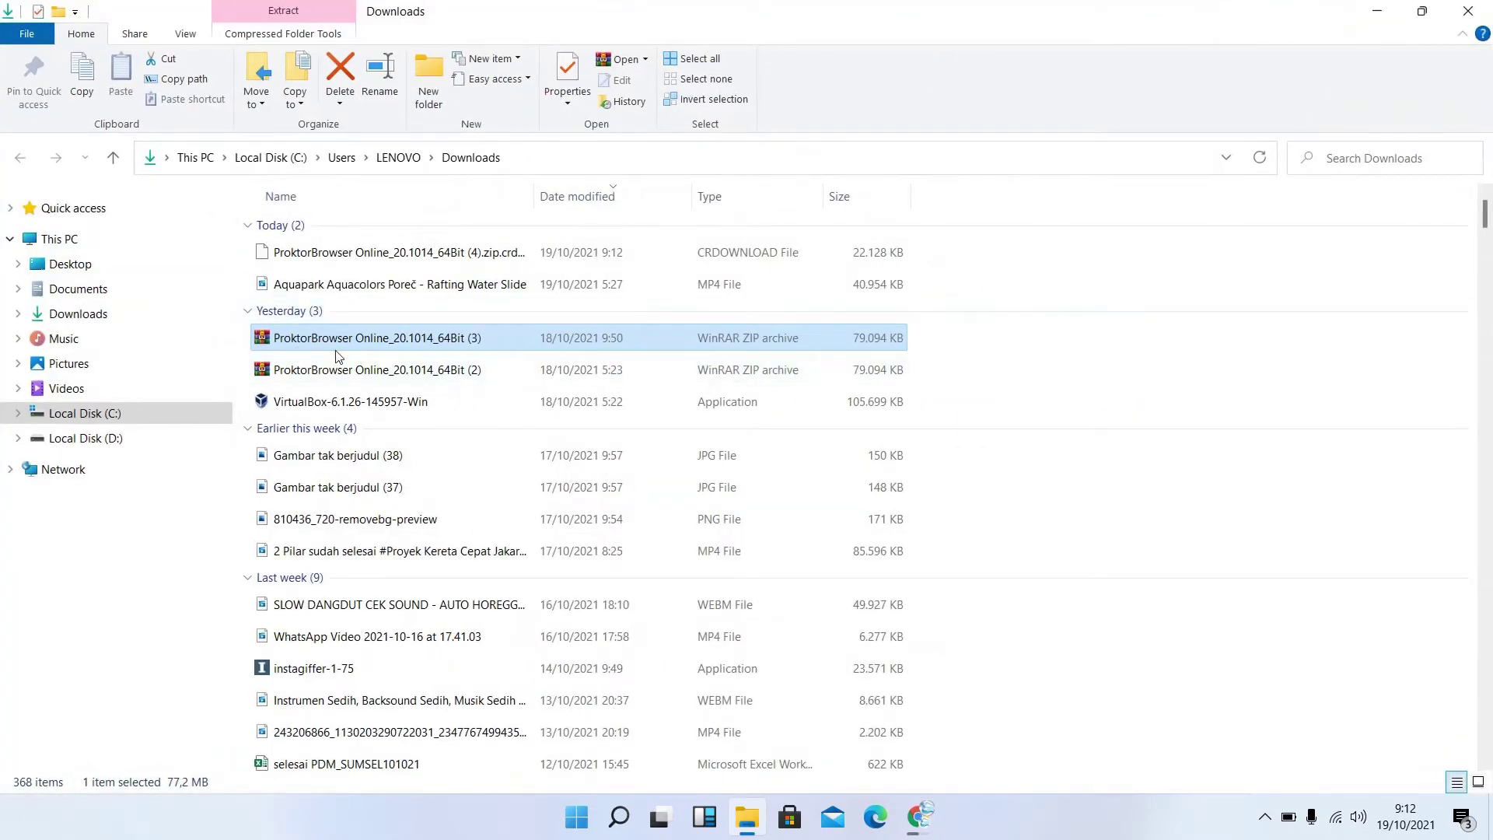
pyautogui.click(377, 384)
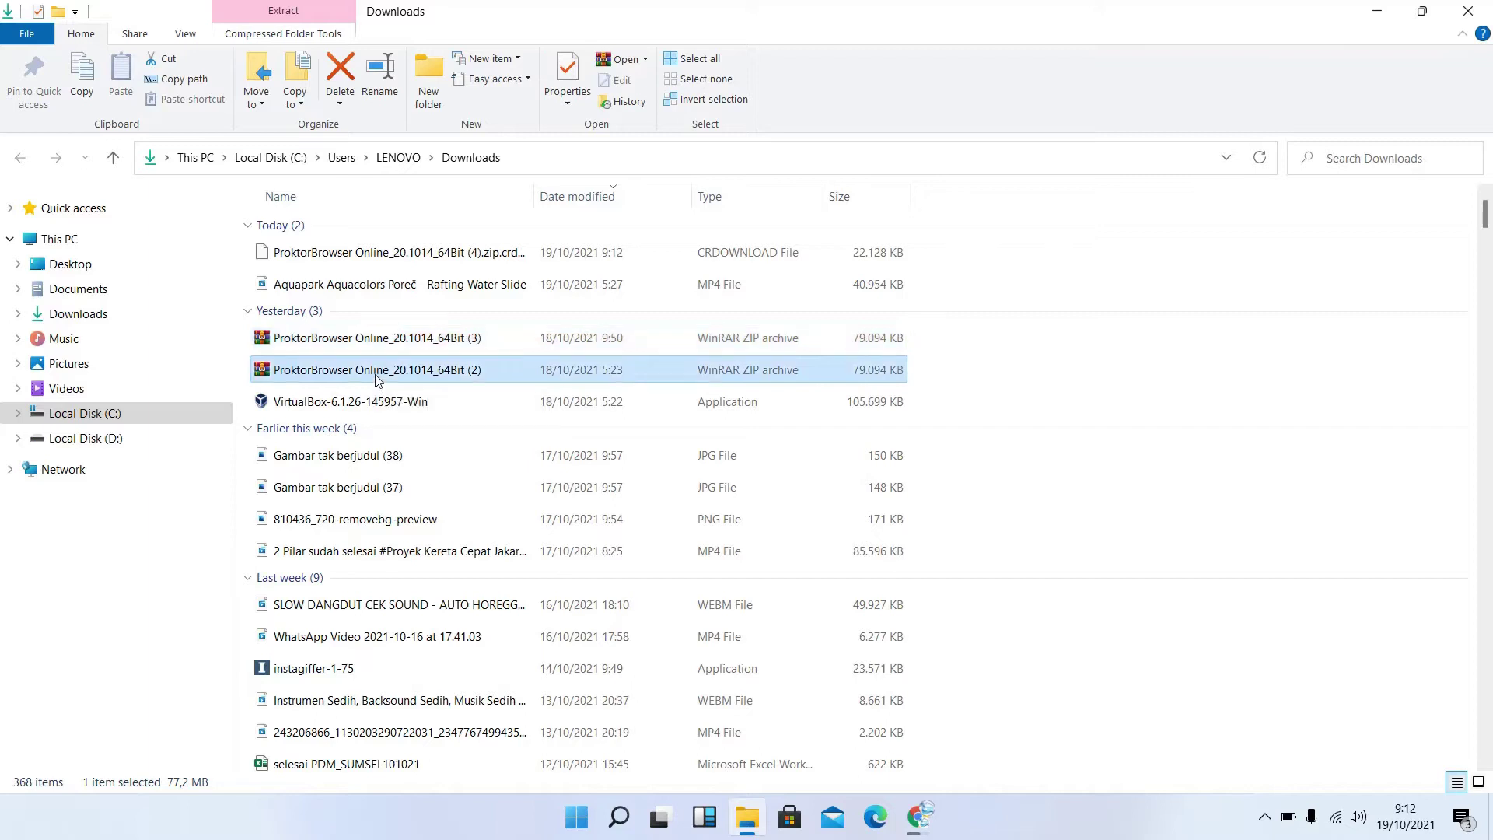
pyautogui.rightClick(377, 379)
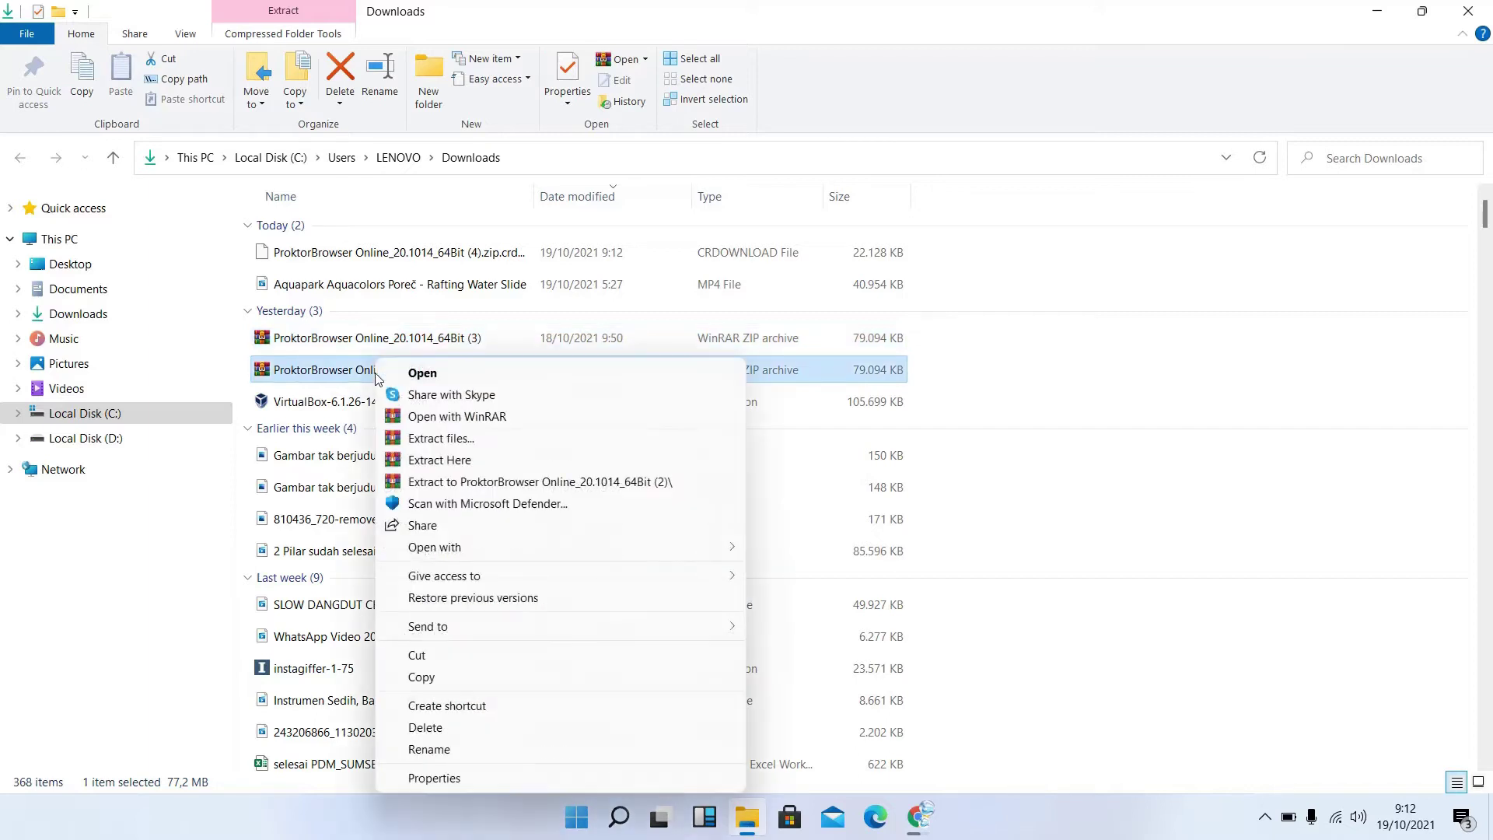
pyautogui.click(427, 675)
# - Create a folder named ADMIN ANBK on Local Disk (D:)
pyautogui.click(84, 438)
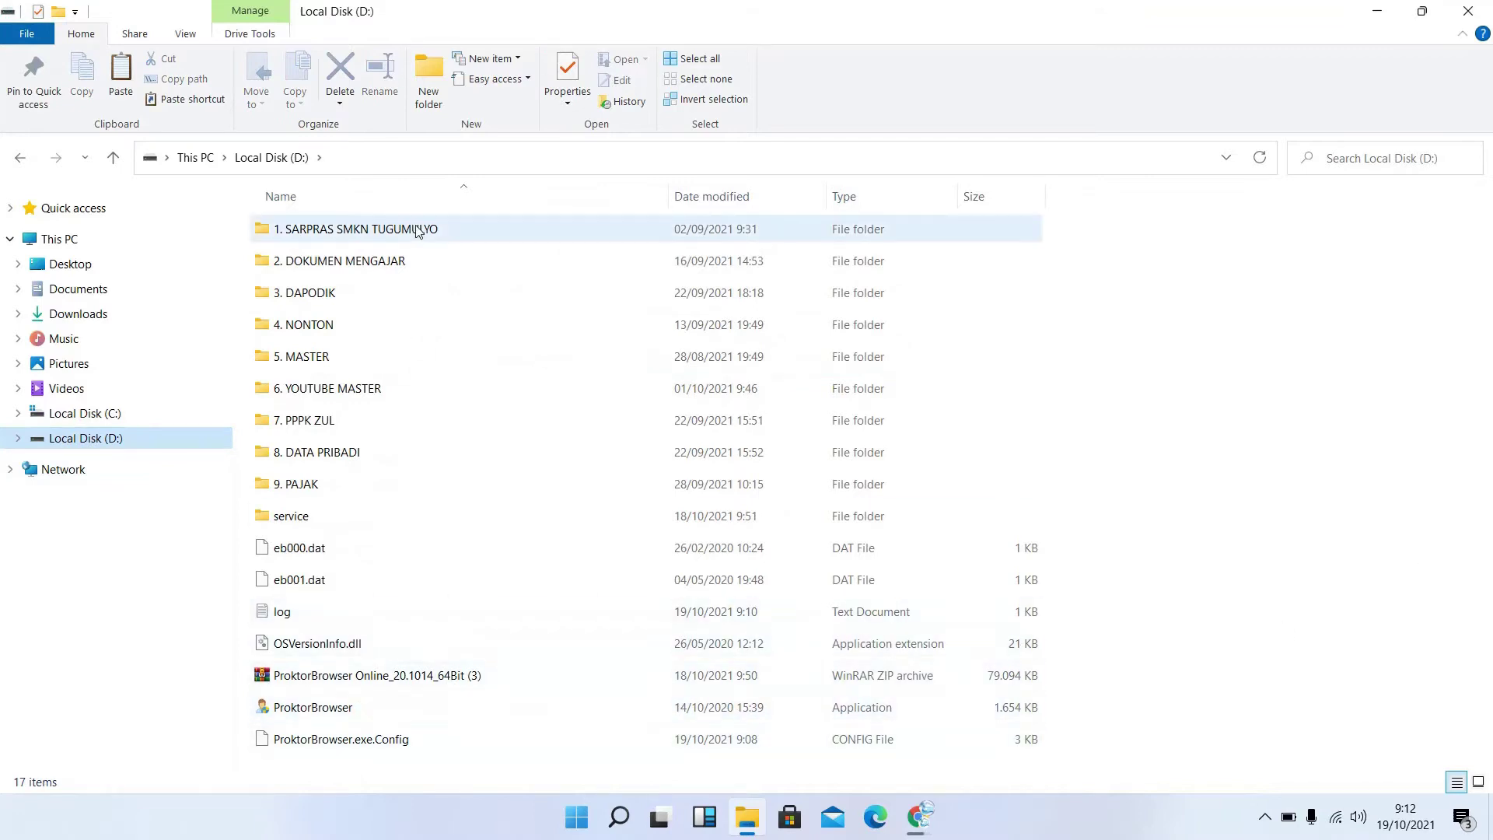
pyautogui.click(432, 106)
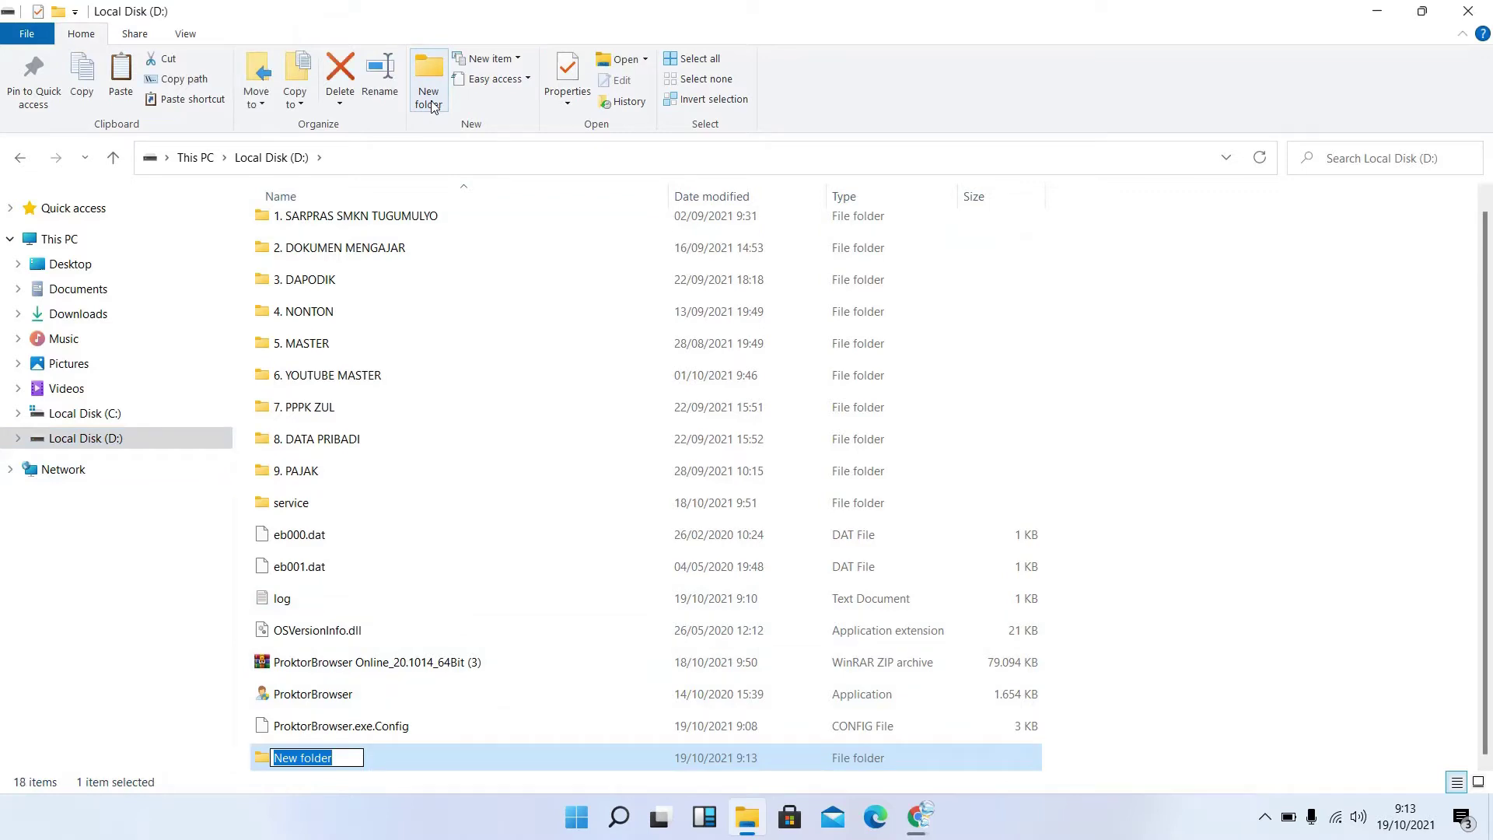
pyautogui.press('BackSpace')
pyautogui.write('ADMIN ANBK')
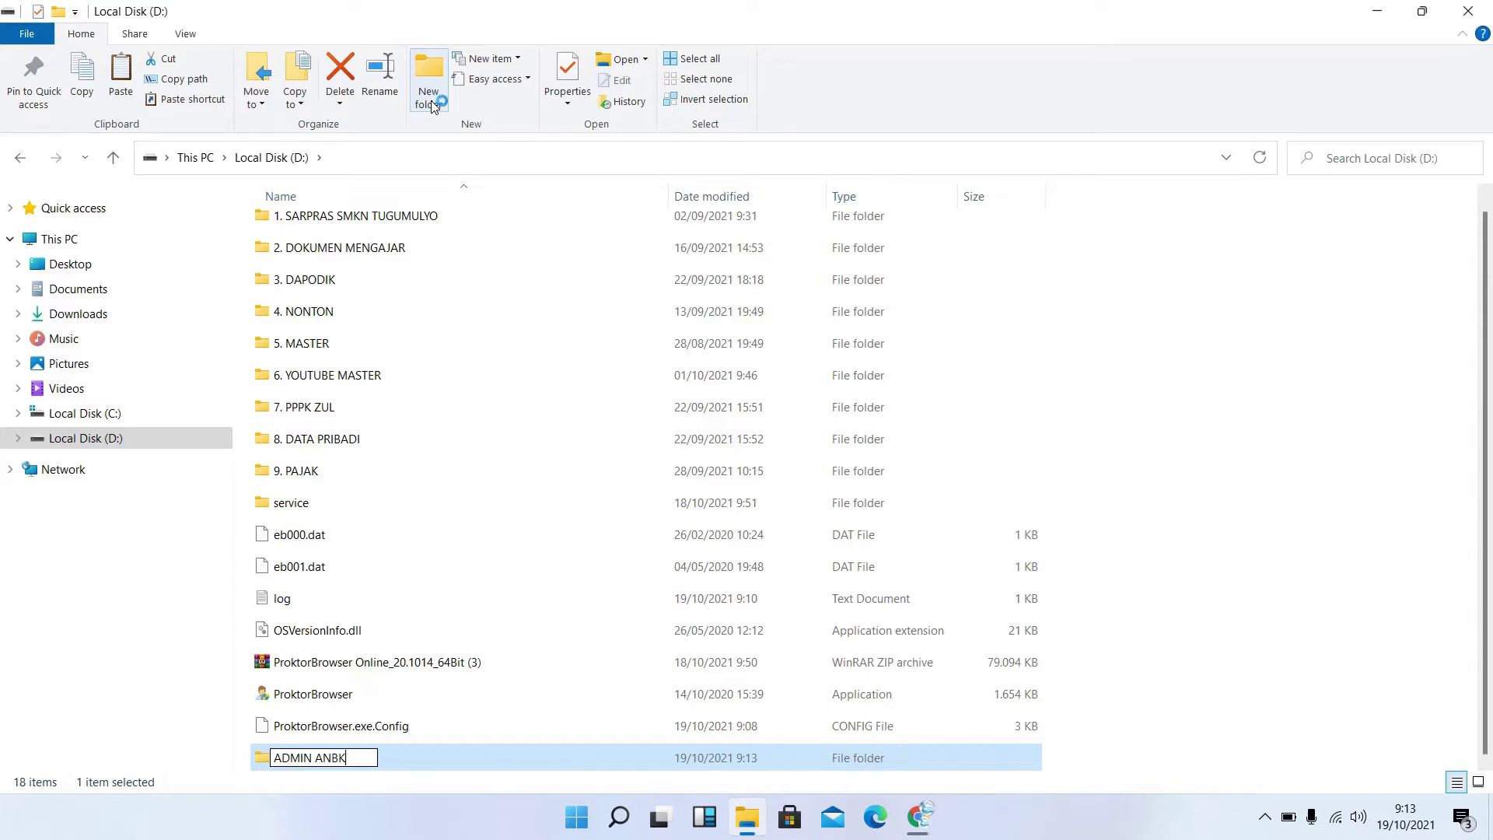
pyautogui.press('Return')
# - Paste the copied ProktorBrowser archive into the ADMIN ANBK folder and extract it there
pyautogui.doubleClick(272, 760)
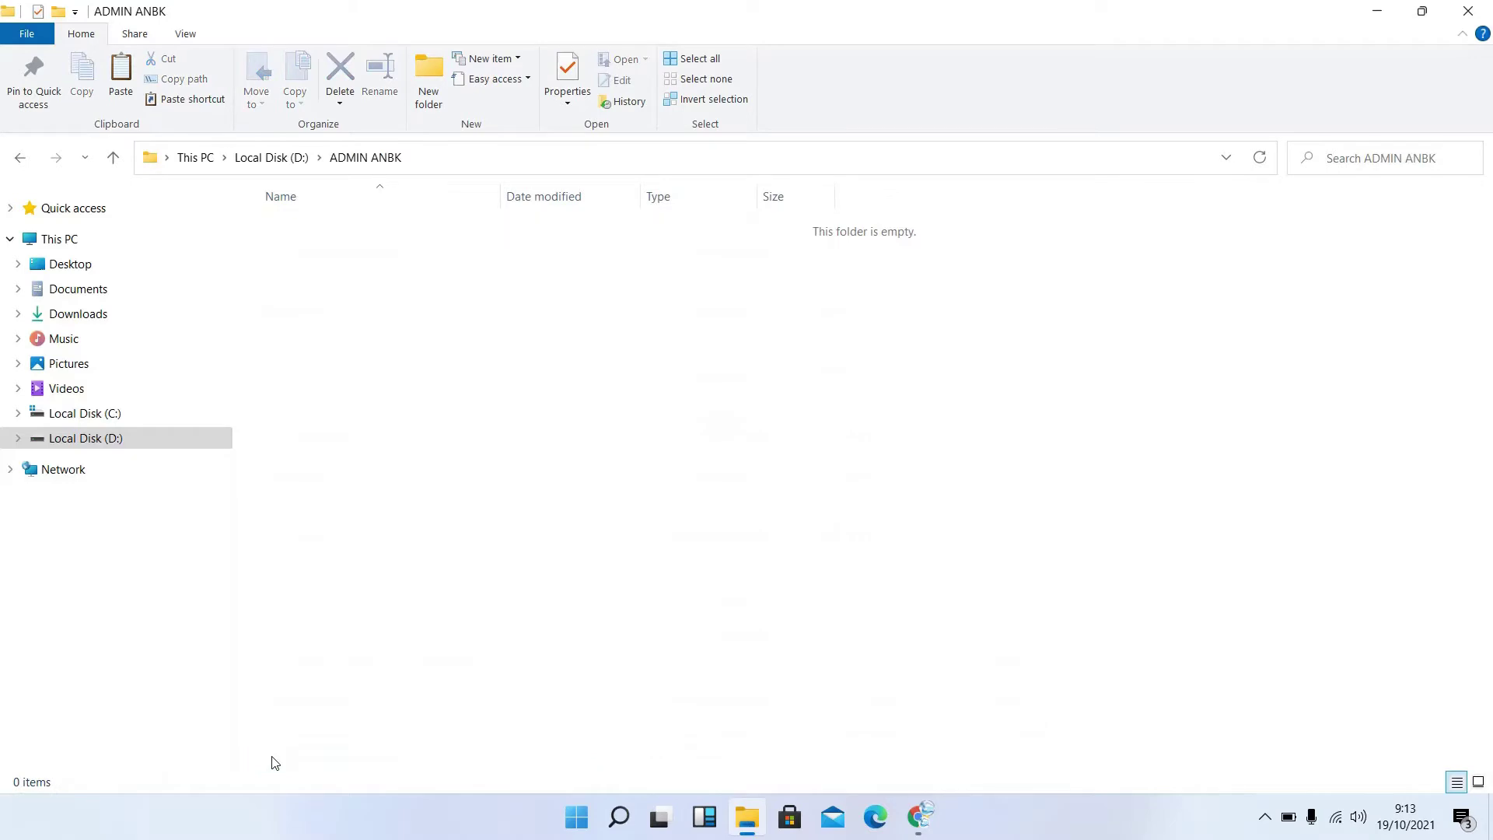
pyautogui.rightClick(424, 524)
pyautogui.click(554, 358)
pyautogui.rightClick(456, 228)
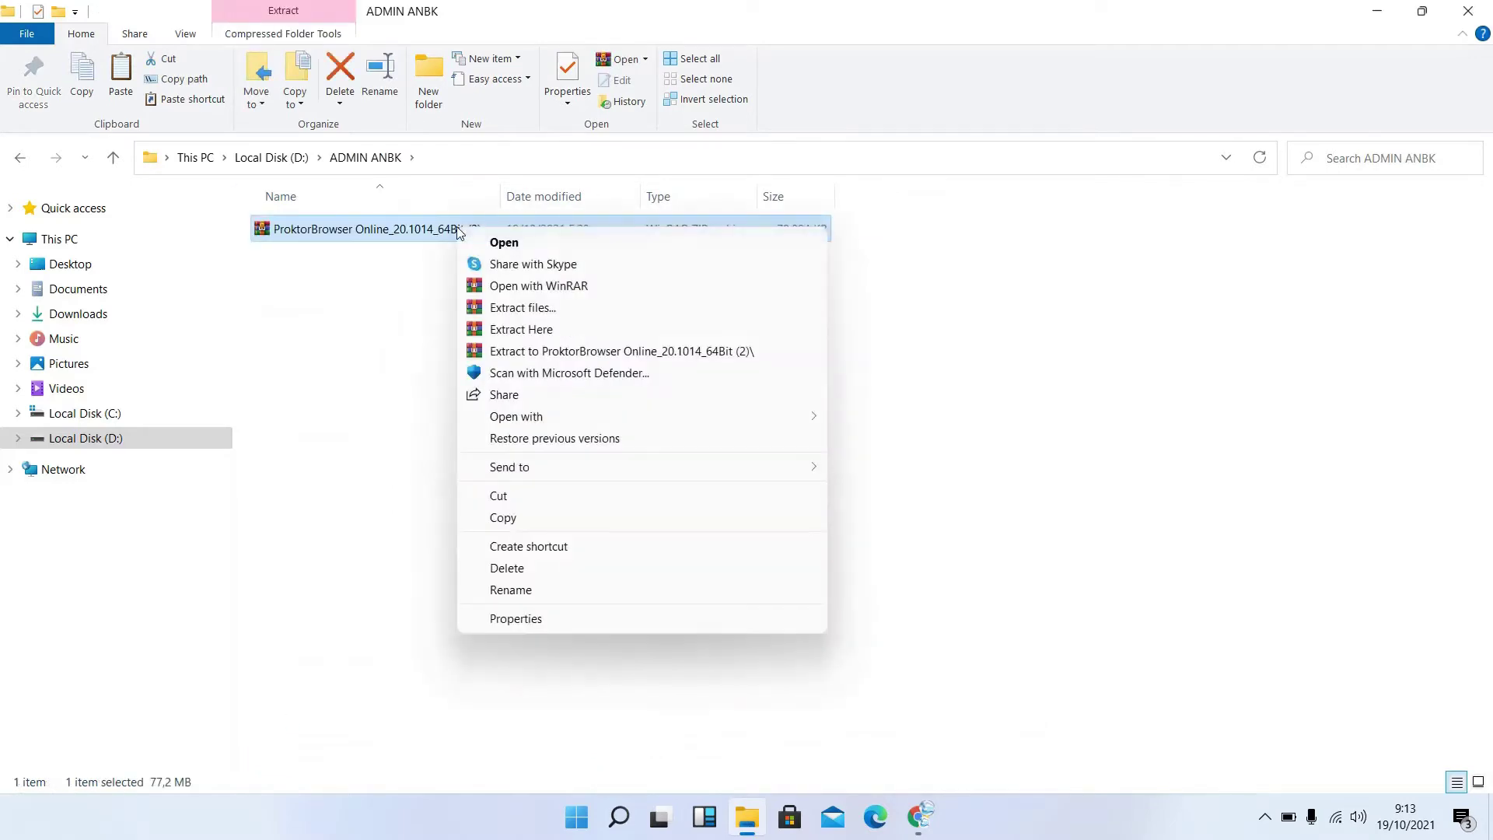
pyautogui.click(508, 334)
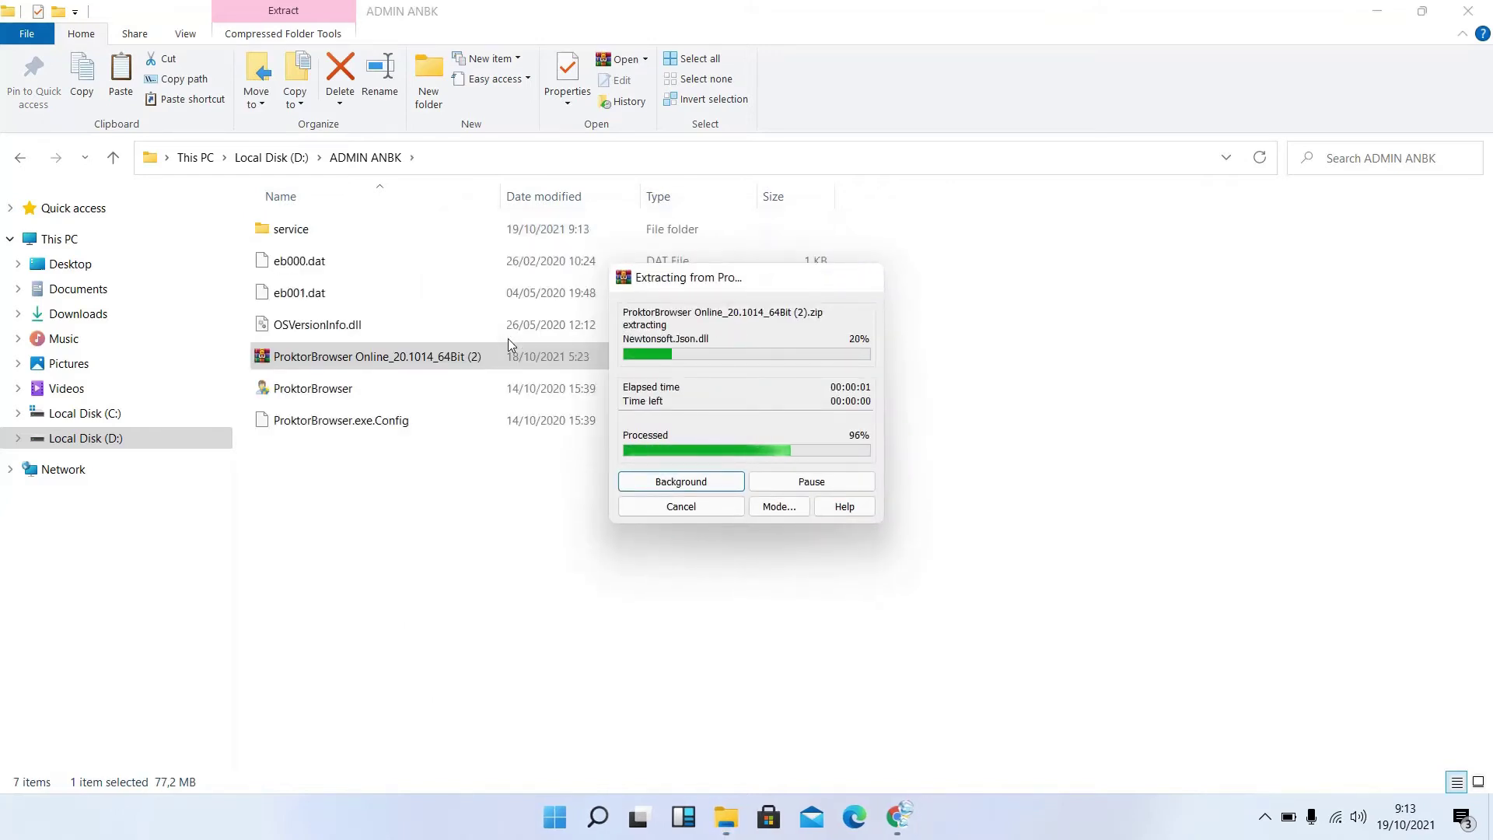
# - Launch the extracted ProktorBrowser application and bring its system check window to the front
pyautogui.click(353, 397)
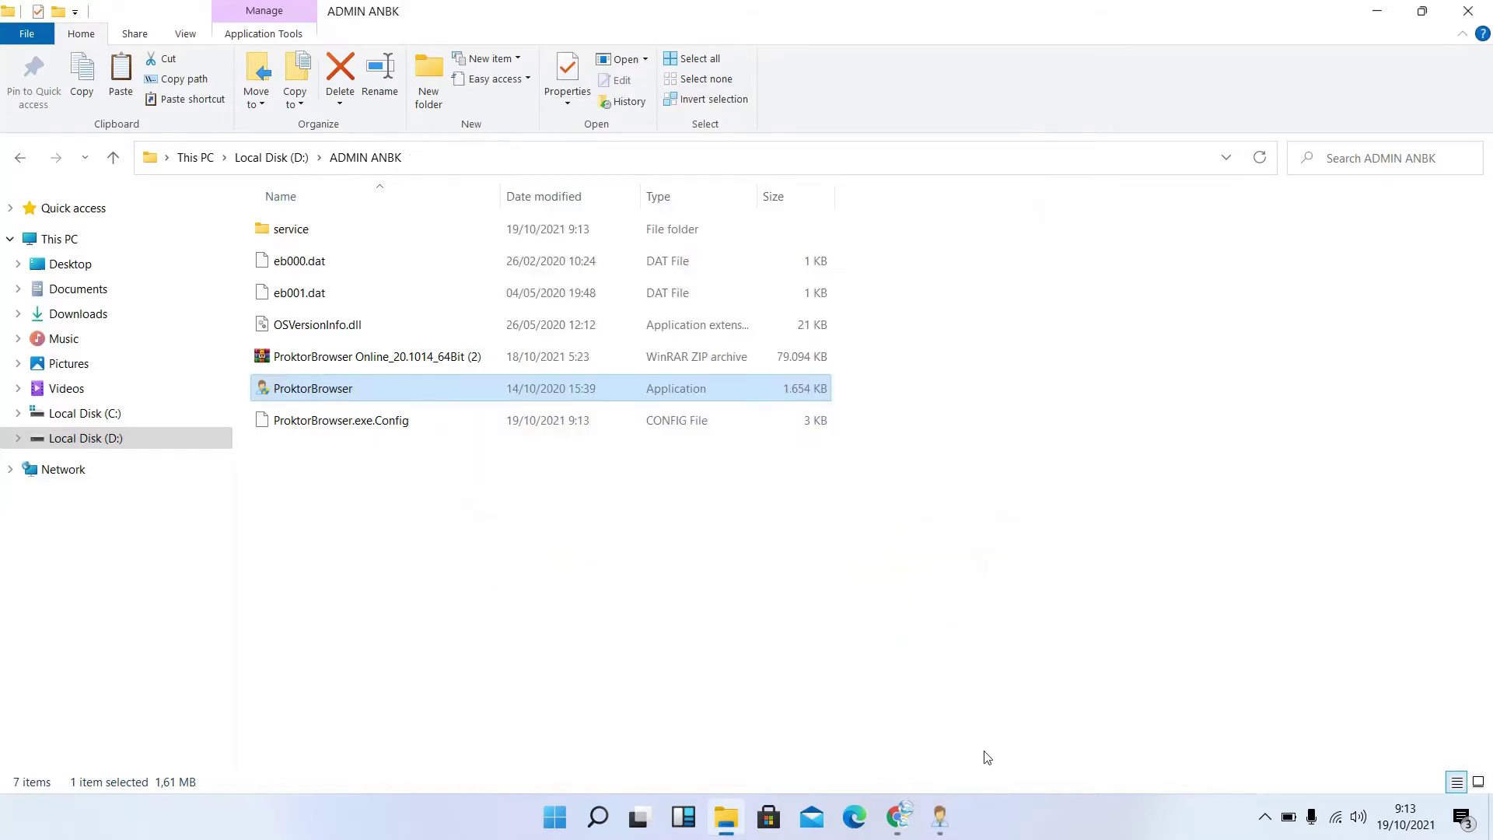
pyautogui.click(895, 825)
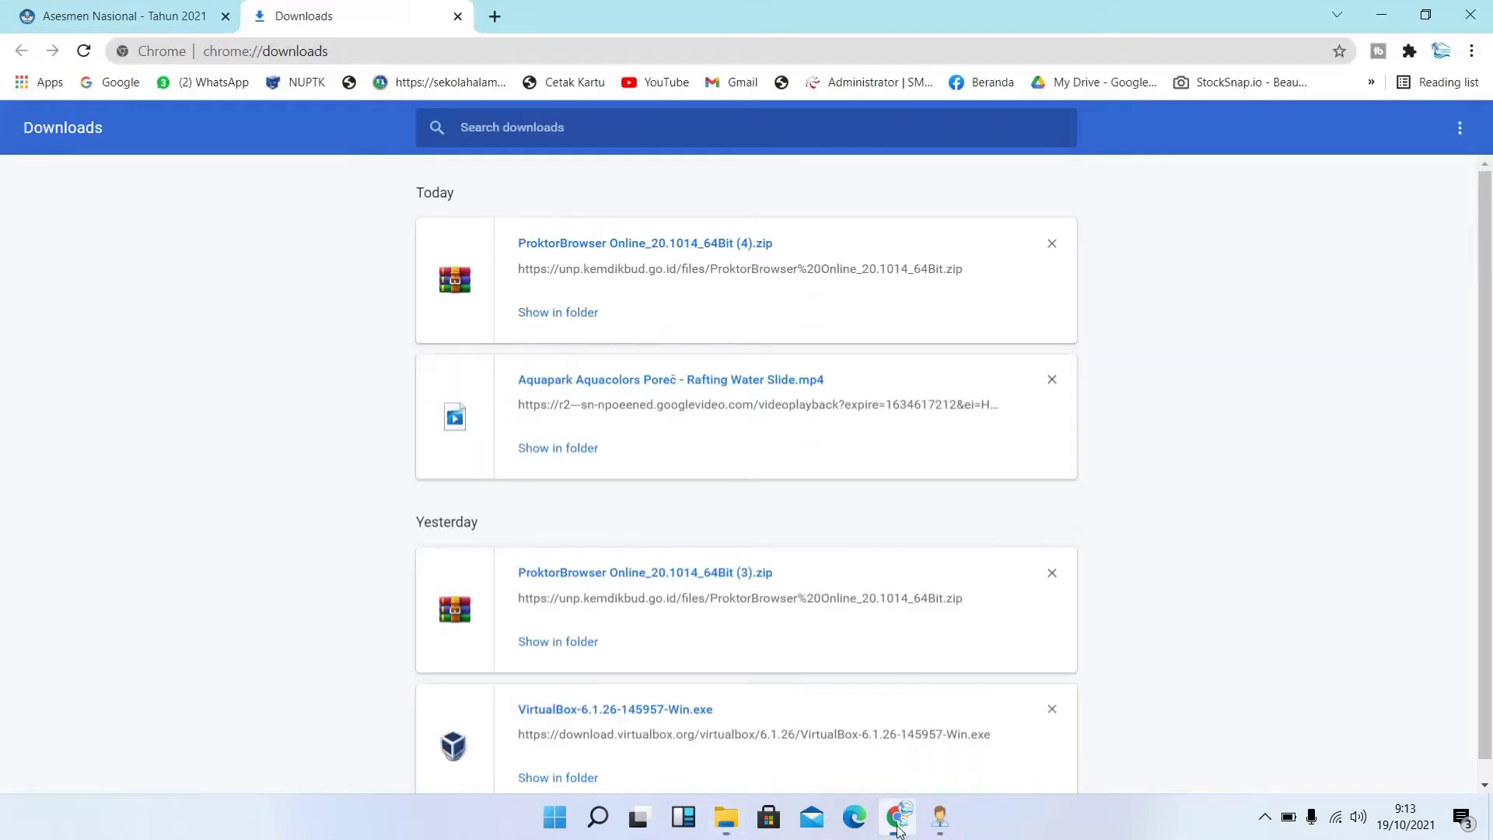
pyautogui.click(892, 830)
pyautogui.click(955, 831)
pyautogui.click(955, 832)
pyautogui.click(955, 832)
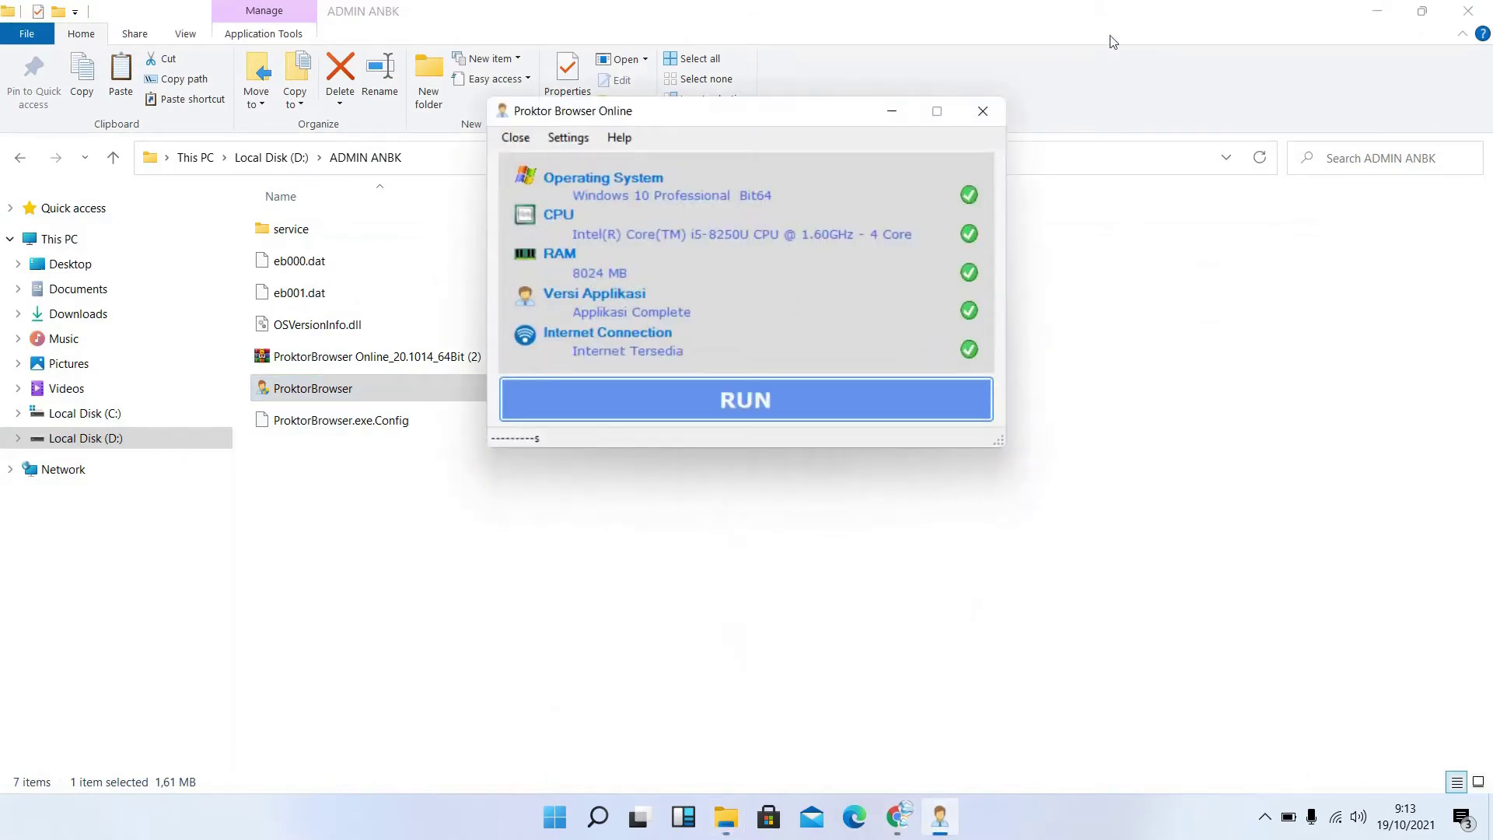
# - Minimise the File Explorer window and run Proktor Browser Online to open the CBT Sync login
pyautogui.click(1379, 16)
pyautogui.click(1379, 16)
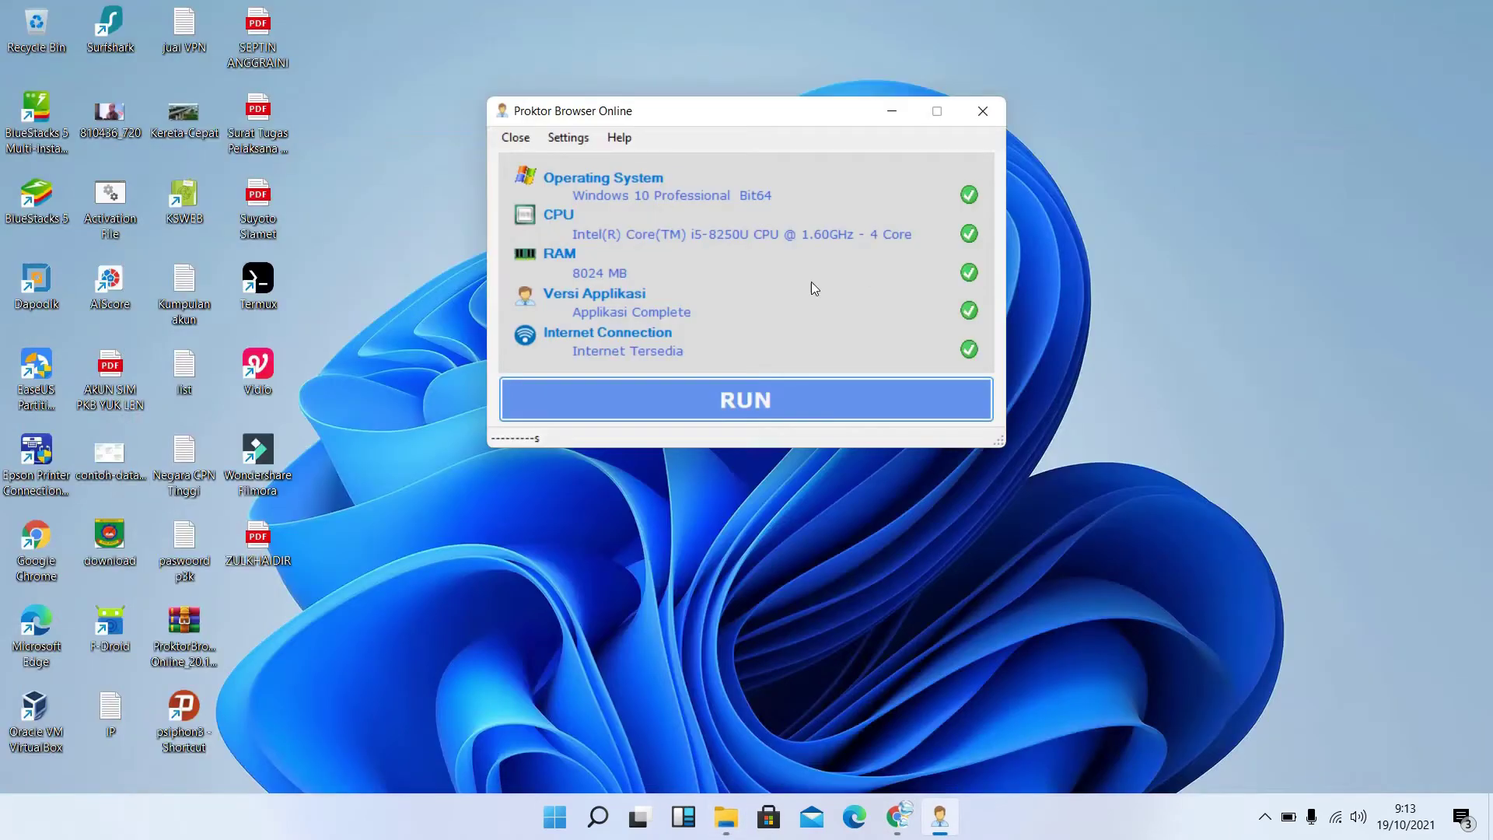
pyautogui.click(764, 399)
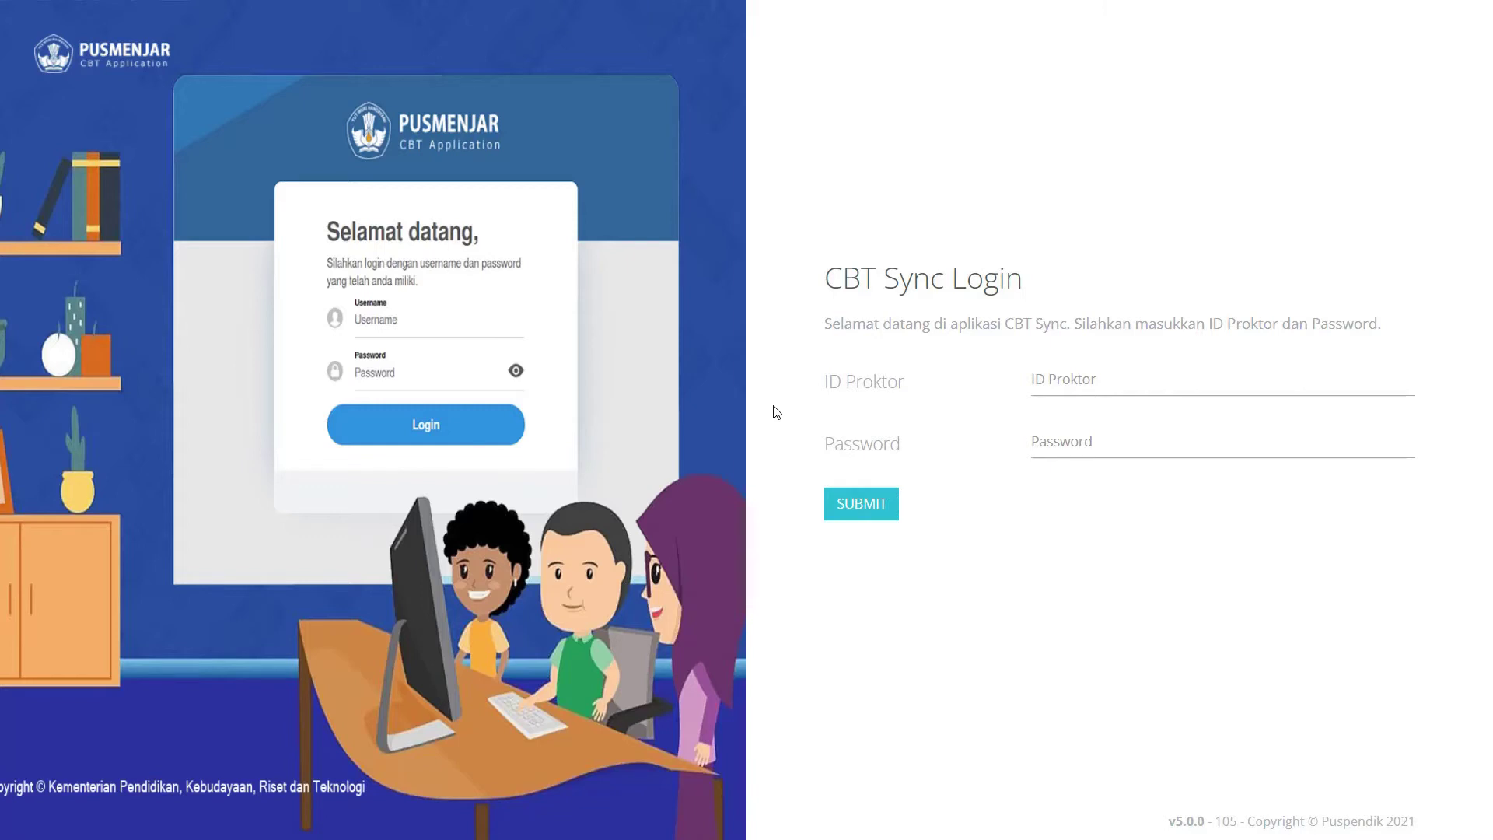
# - Switch to Chrome and return to the Asesmen Nasional website
pyautogui.press('super')
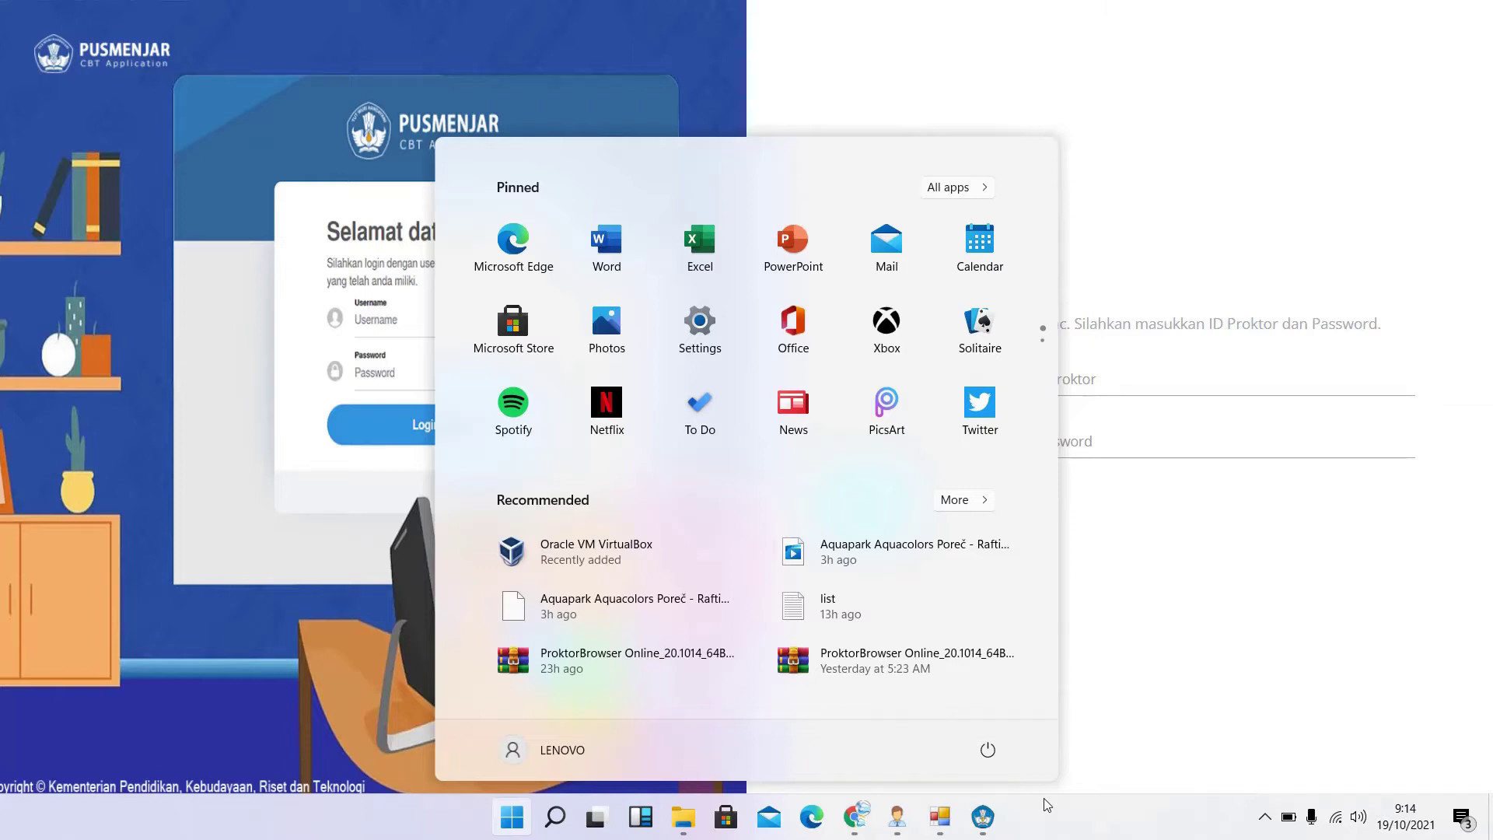
pyautogui.click(857, 823)
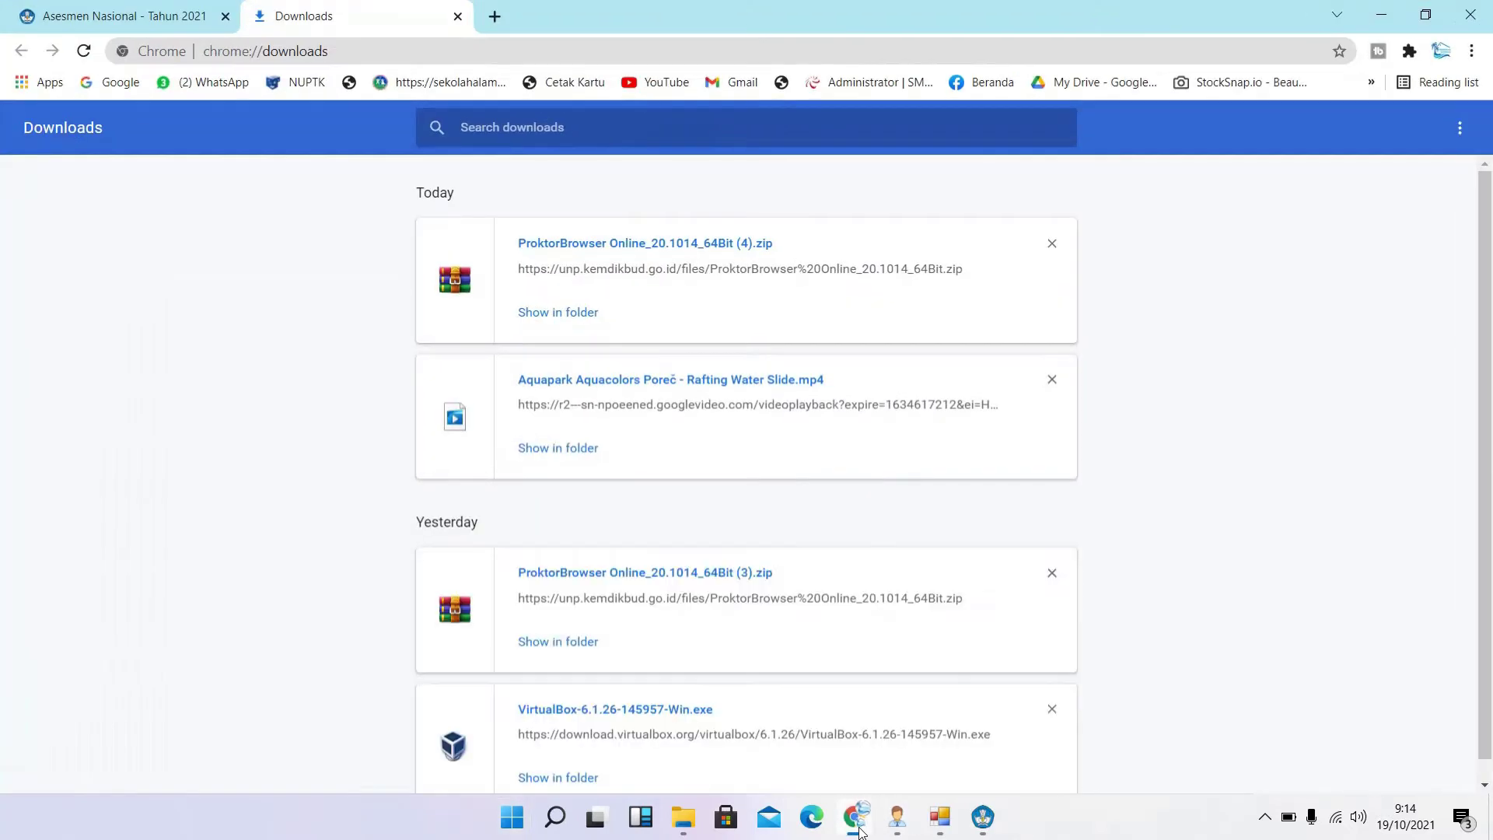
pyautogui.moveTo(937, 831)
pyautogui.click(693, 820)
pyautogui.click(855, 821)
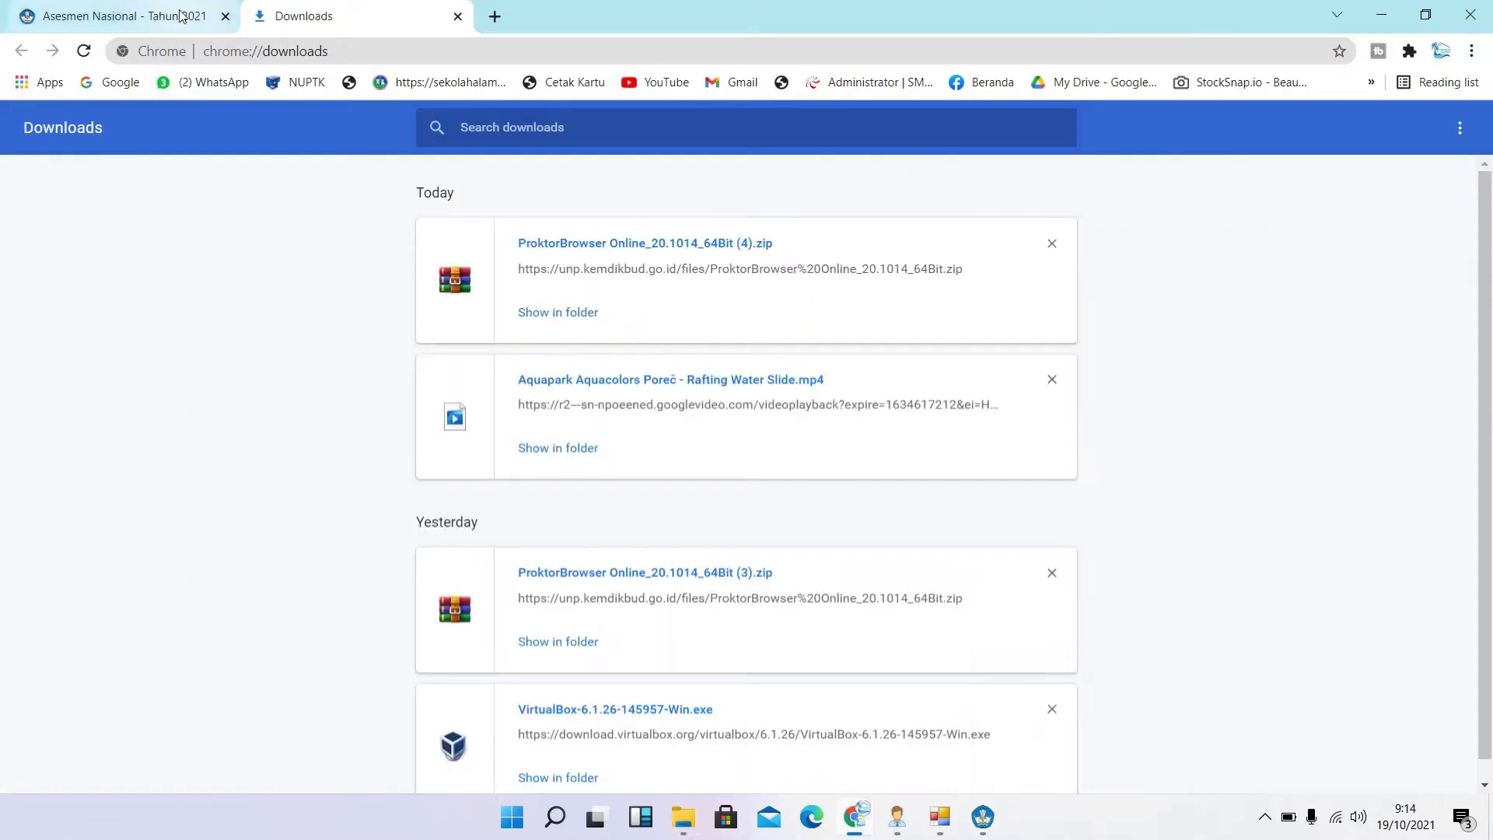
pyautogui.click(124, 16)
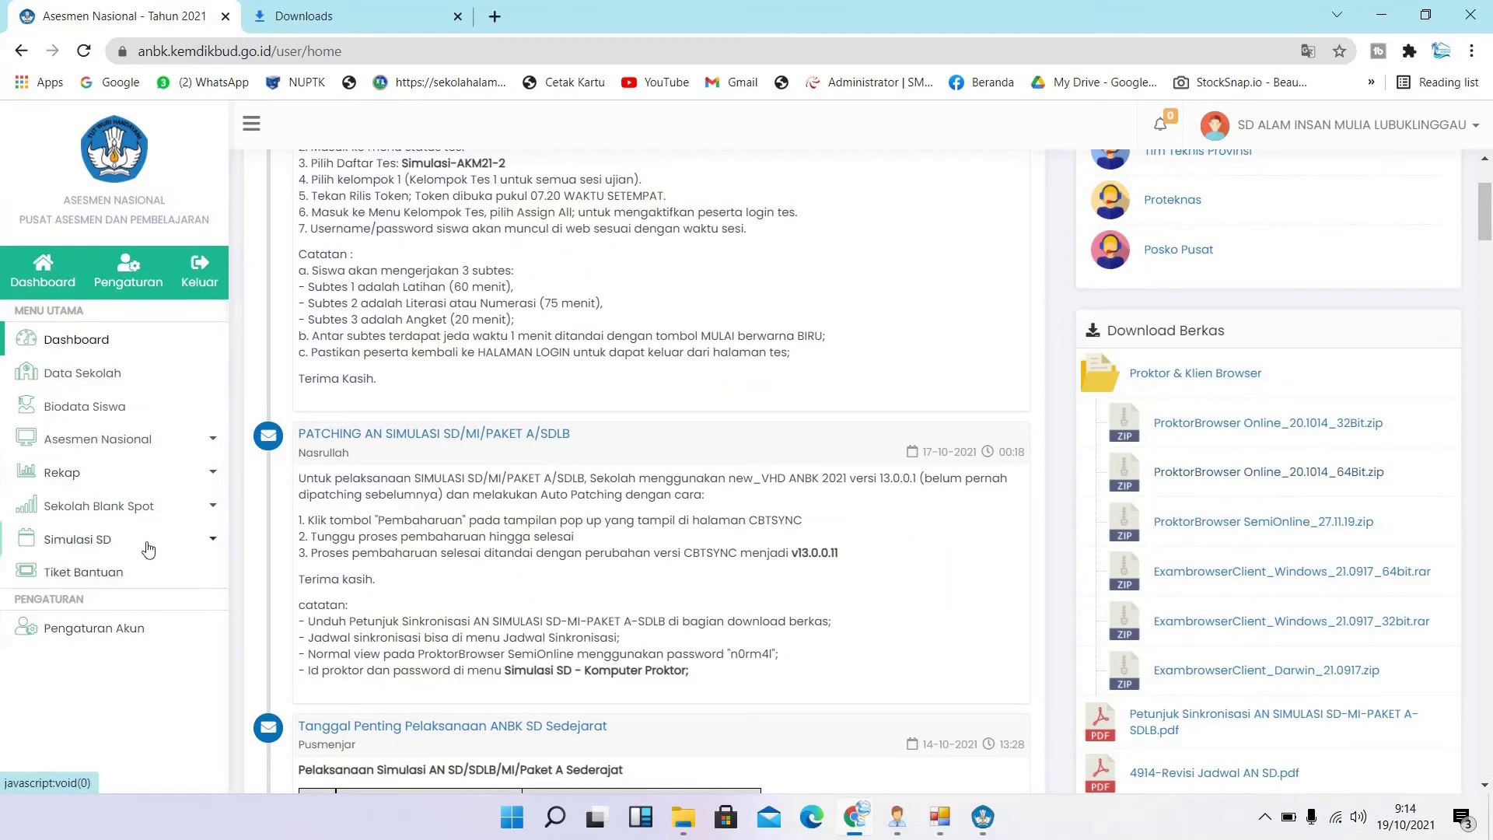
# - View the Komputer Proktor data under Asesmen Nasional, checking the proctor ID and password columns
pyautogui.click(155, 441)
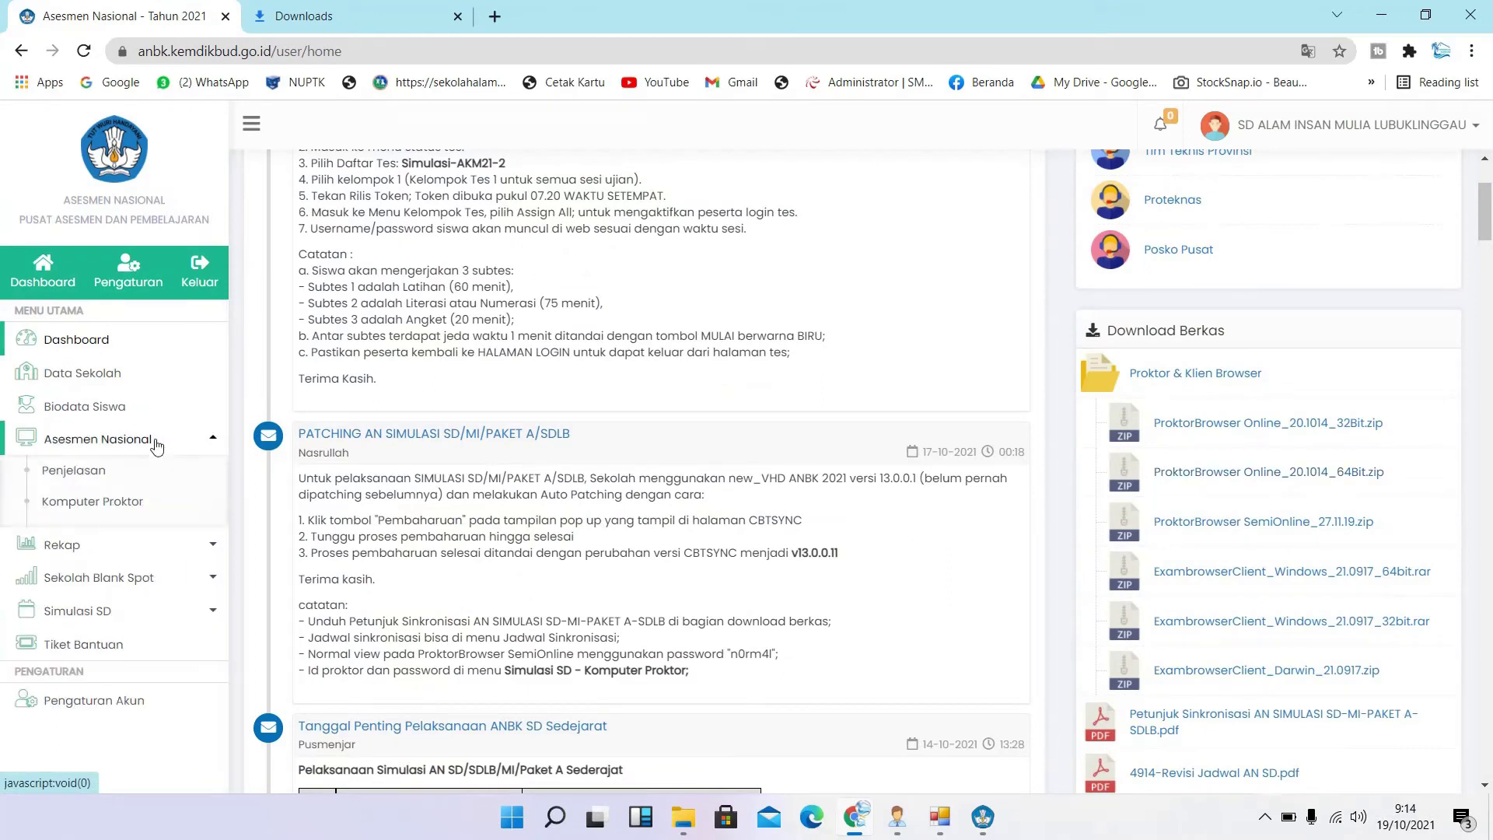
pyautogui.click(127, 501)
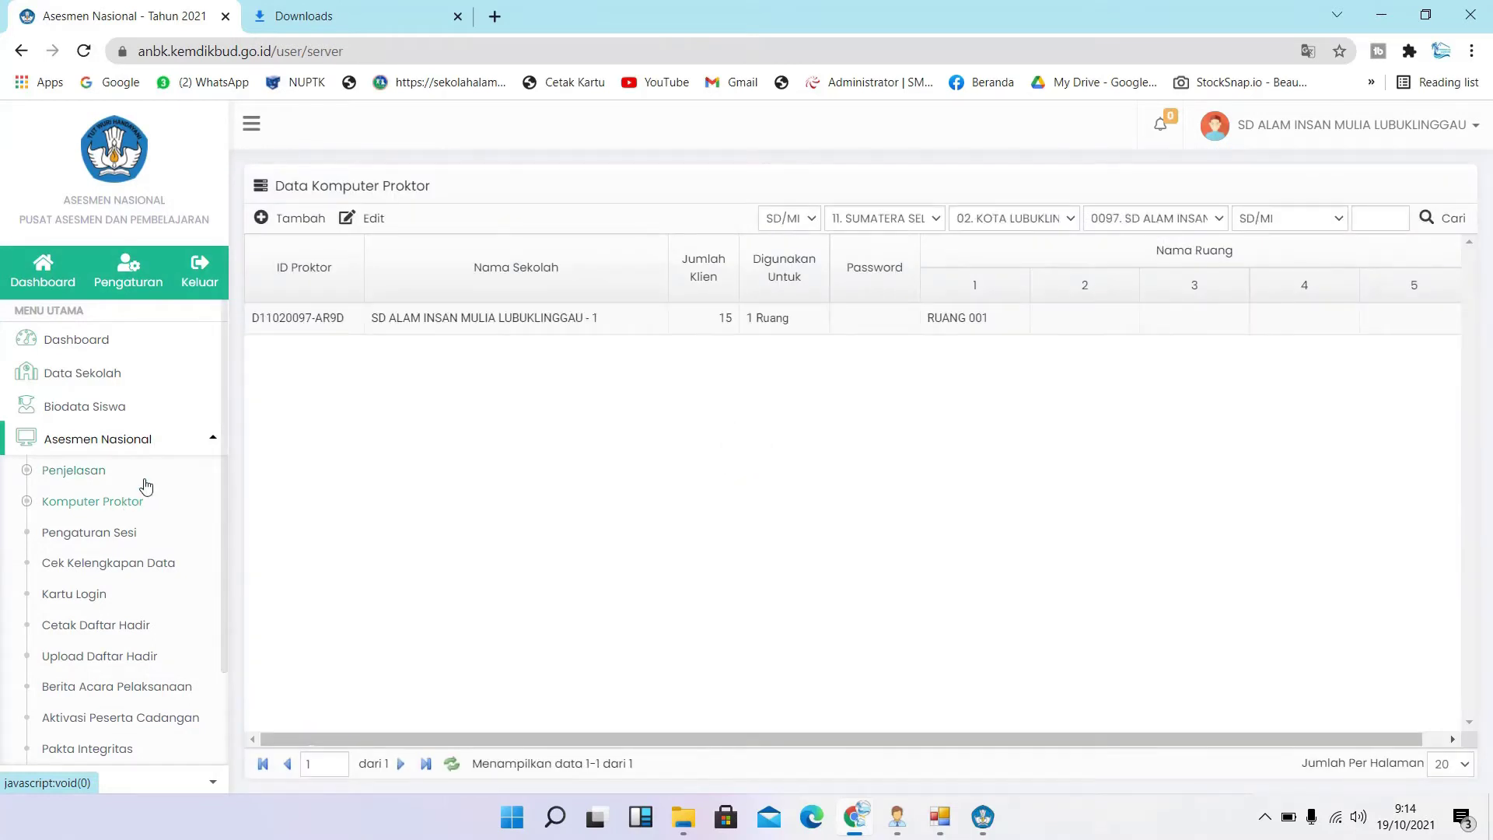
pyautogui.click(119, 445)
# - Open the Komputer Proktor data for Simulasi SD and copy the school's server code
pyautogui.click(107, 541)
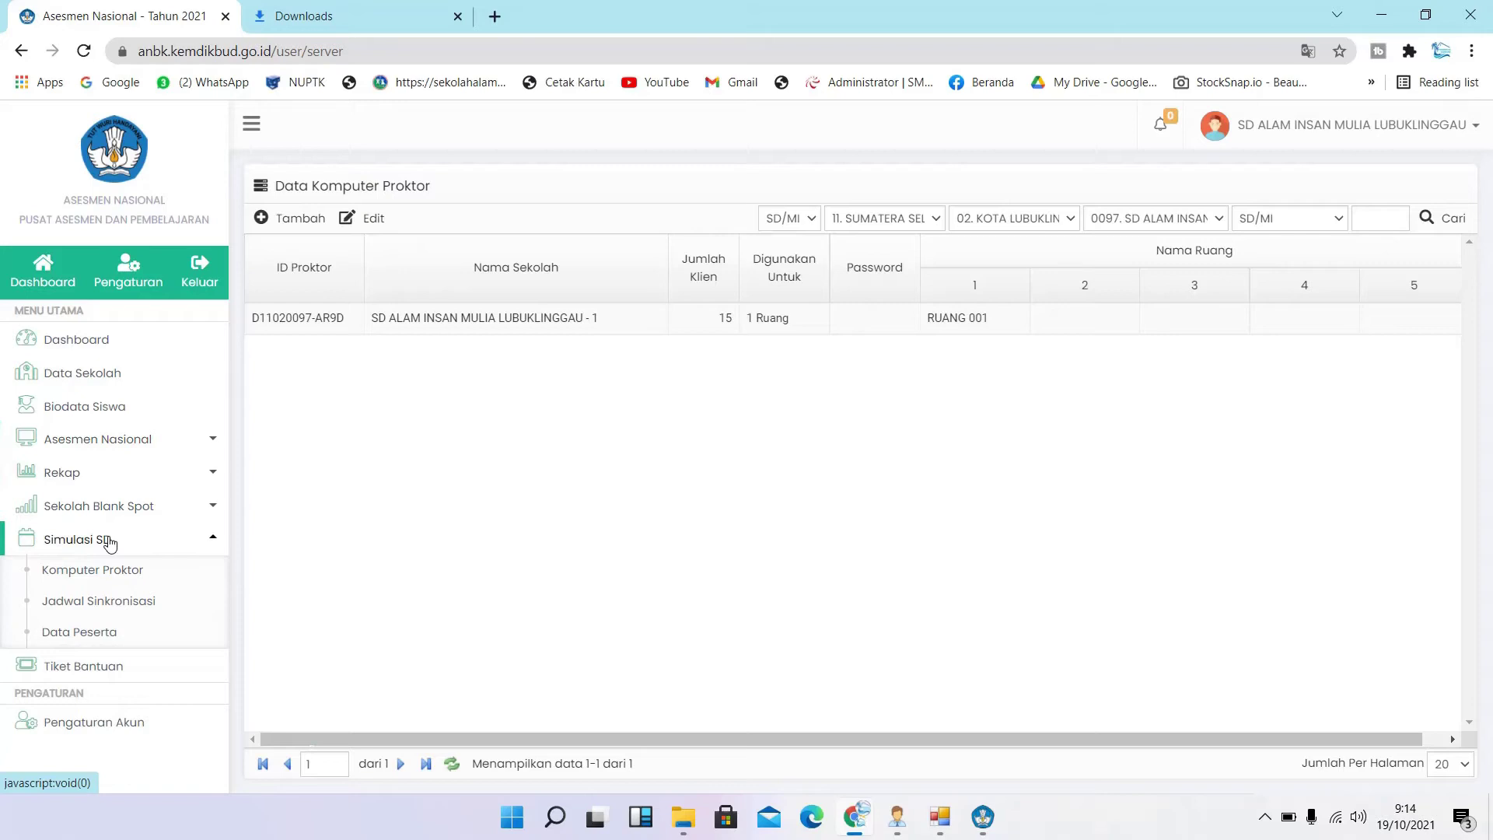
pyautogui.click(106, 579)
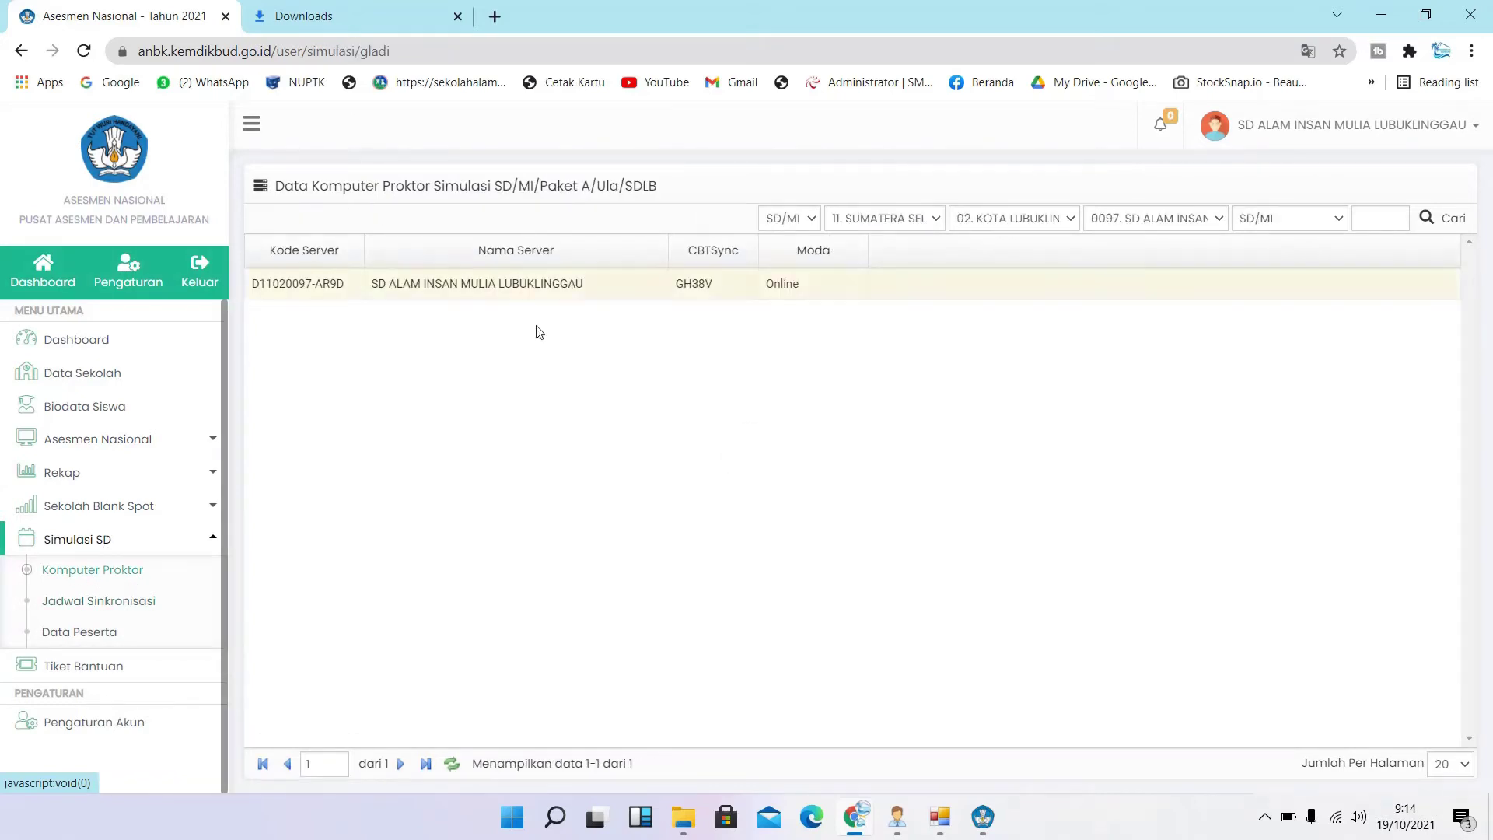
pyautogui.moveTo(250, 284); pyautogui.dragTo(352, 284)
pyautogui.hotkey('ctrl', 'c')
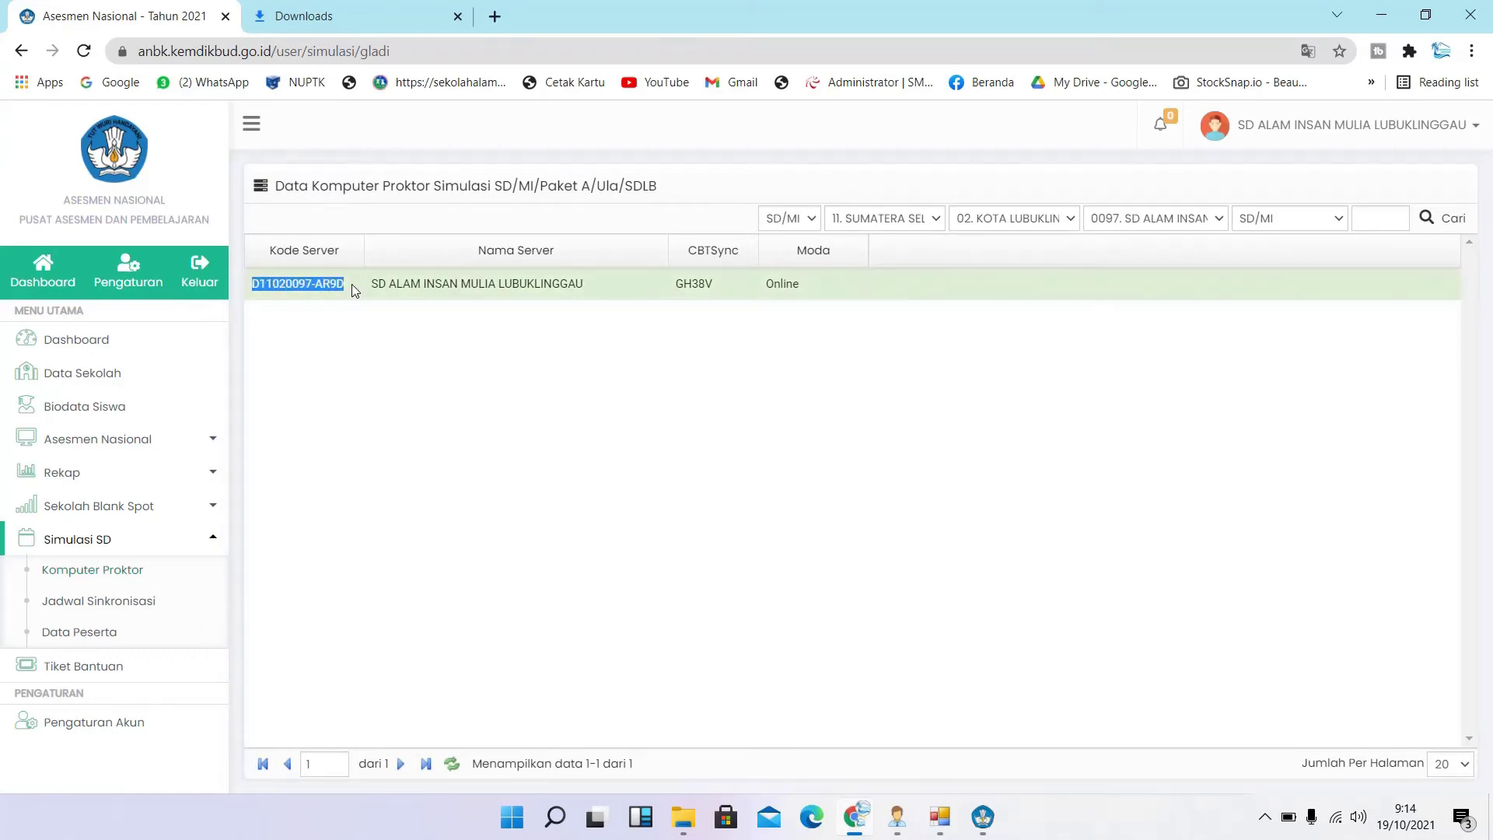
# - Switch to the CBT Sync login and paste the server code as the ID Proktor
pyautogui.click(983, 816)
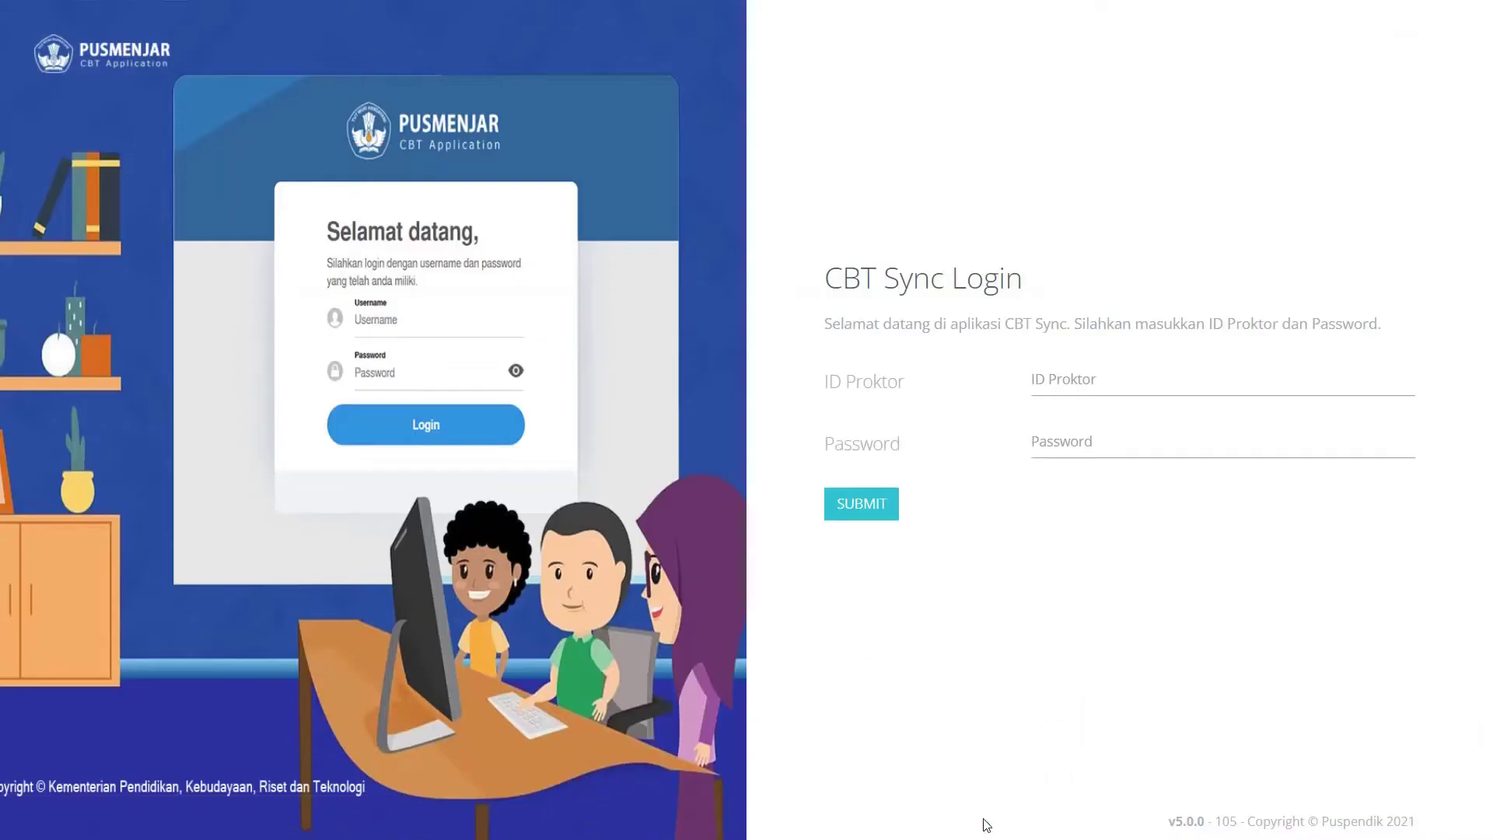
pyautogui.click(1049, 387)
pyautogui.hotkey('ctrl', 'v')
# - Switch to Chrome and copy the school's CBTSync password from the Simulasi SD proctor computer data
pyautogui.press('super')
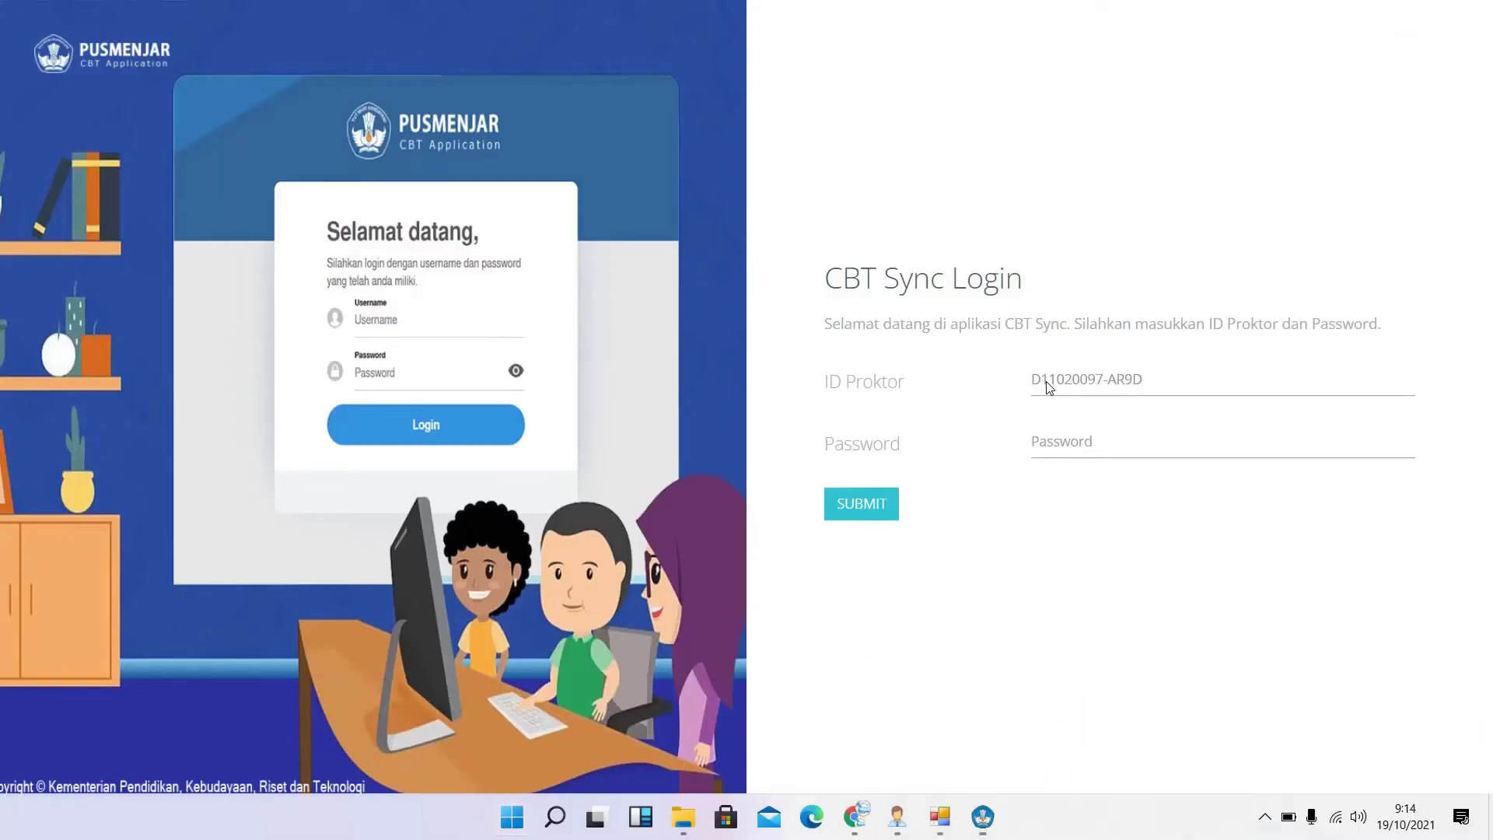
pyautogui.click(854, 816)
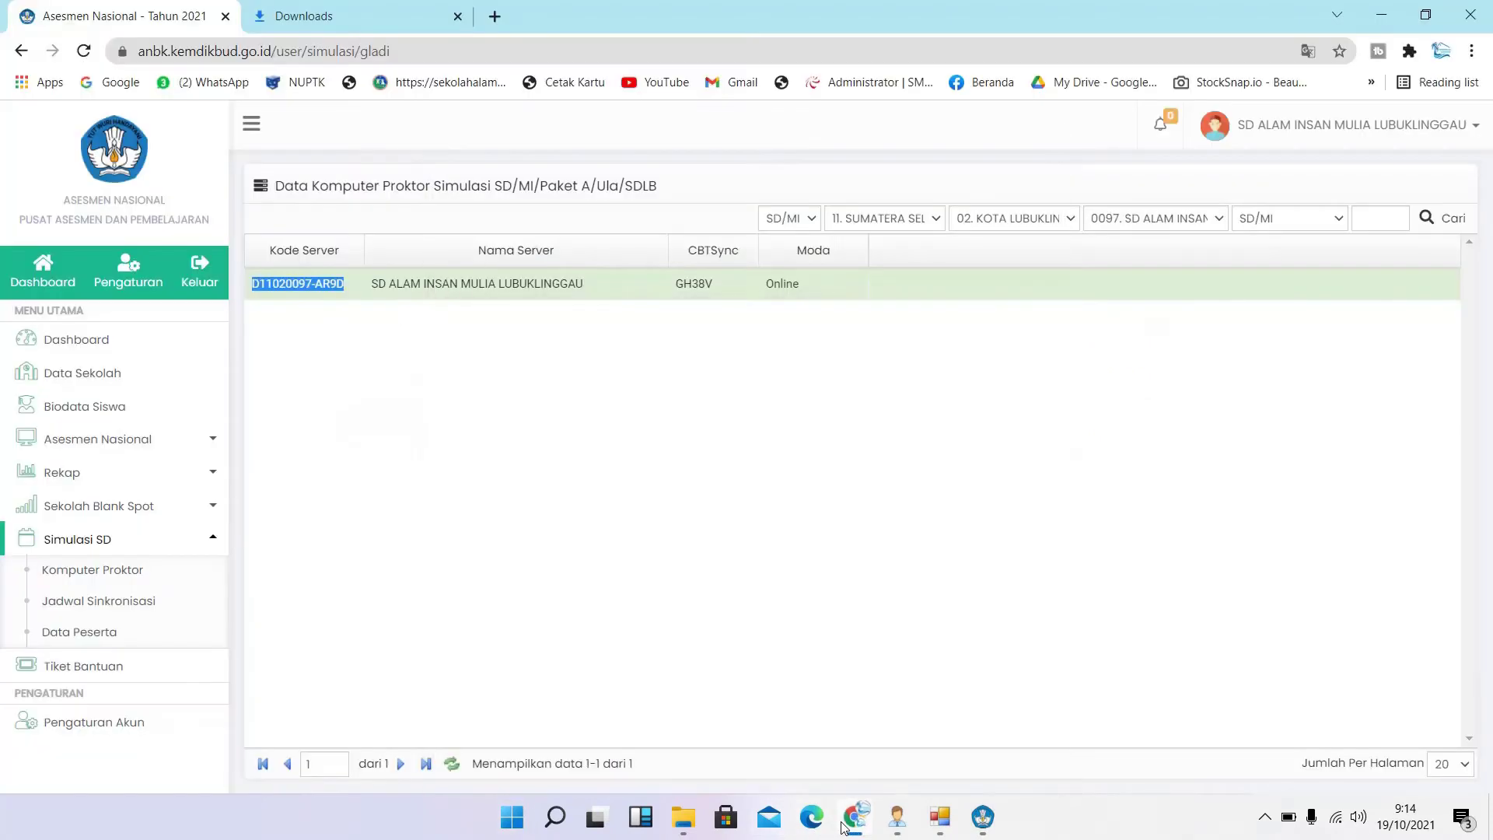
pyautogui.moveTo(677, 283); pyautogui.dragTo(728, 284)
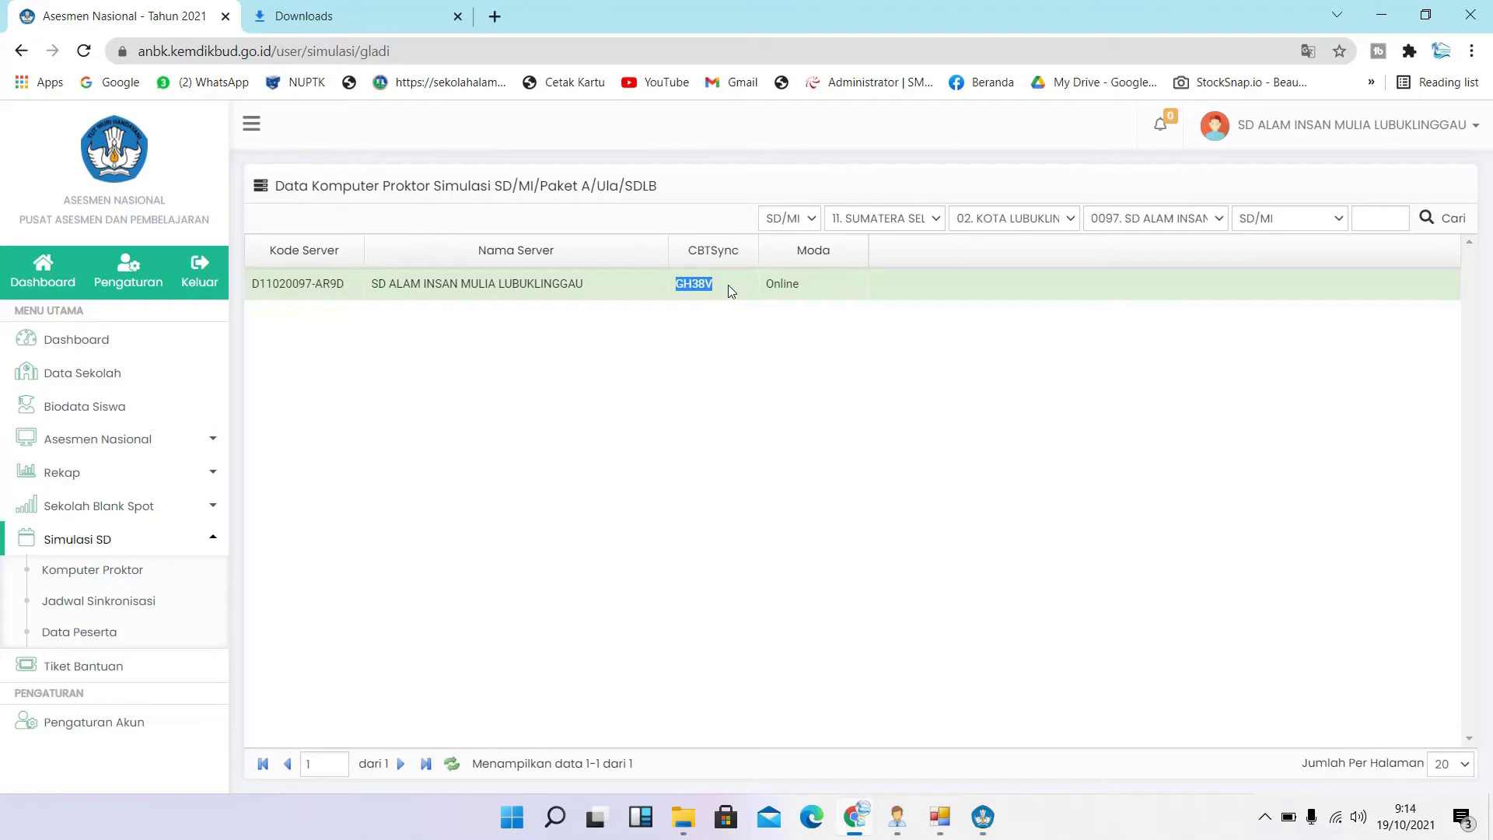
# - Return to the CBT Sync login, paste the copied password into the Password field and submit the login
pyautogui.click(983, 815)
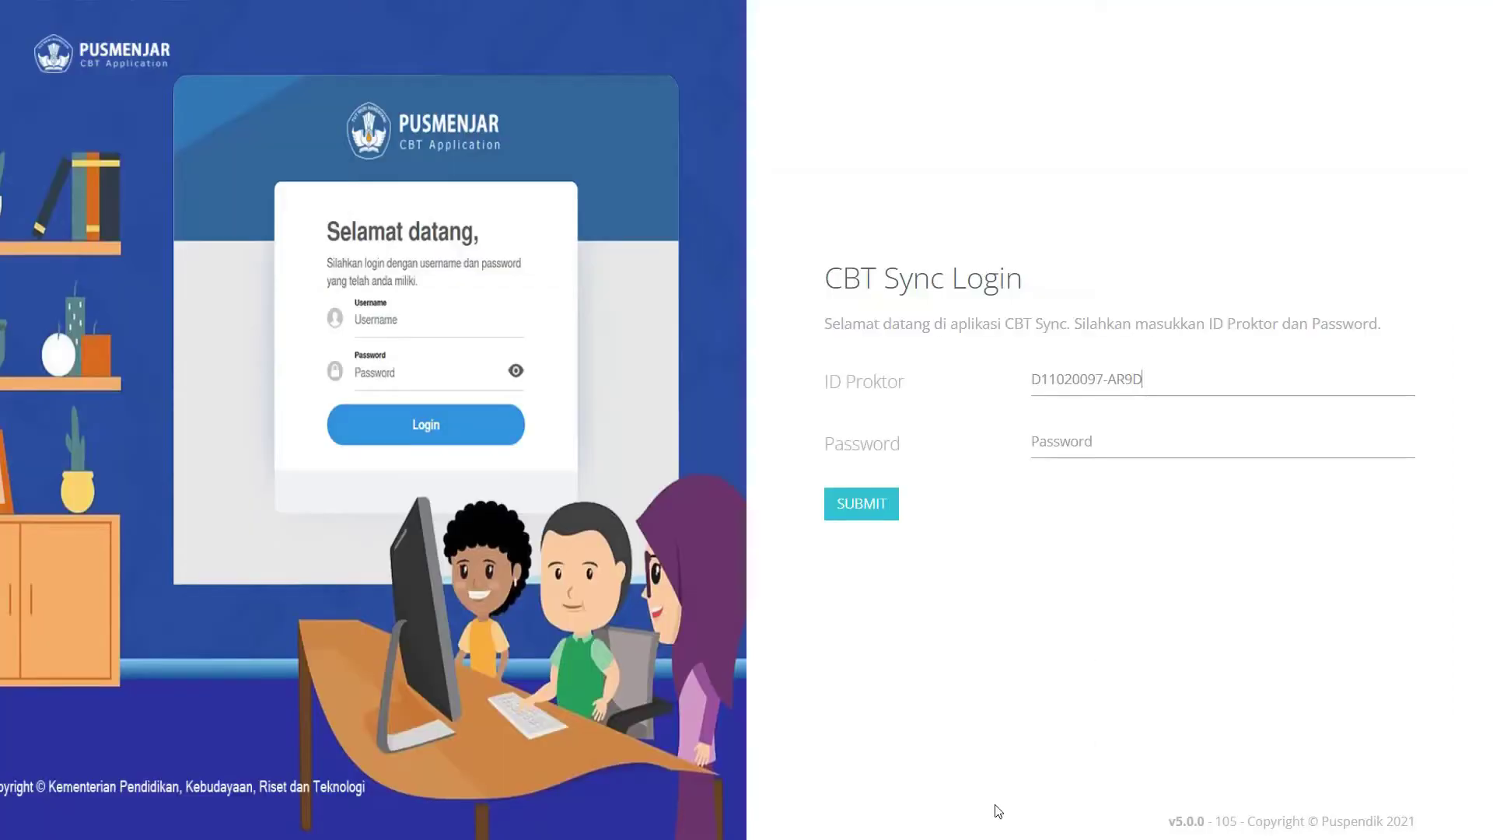
pyautogui.click(1102, 445)
pyautogui.hotkey('ctrl', 'v')
pyautogui.click(881, 502)
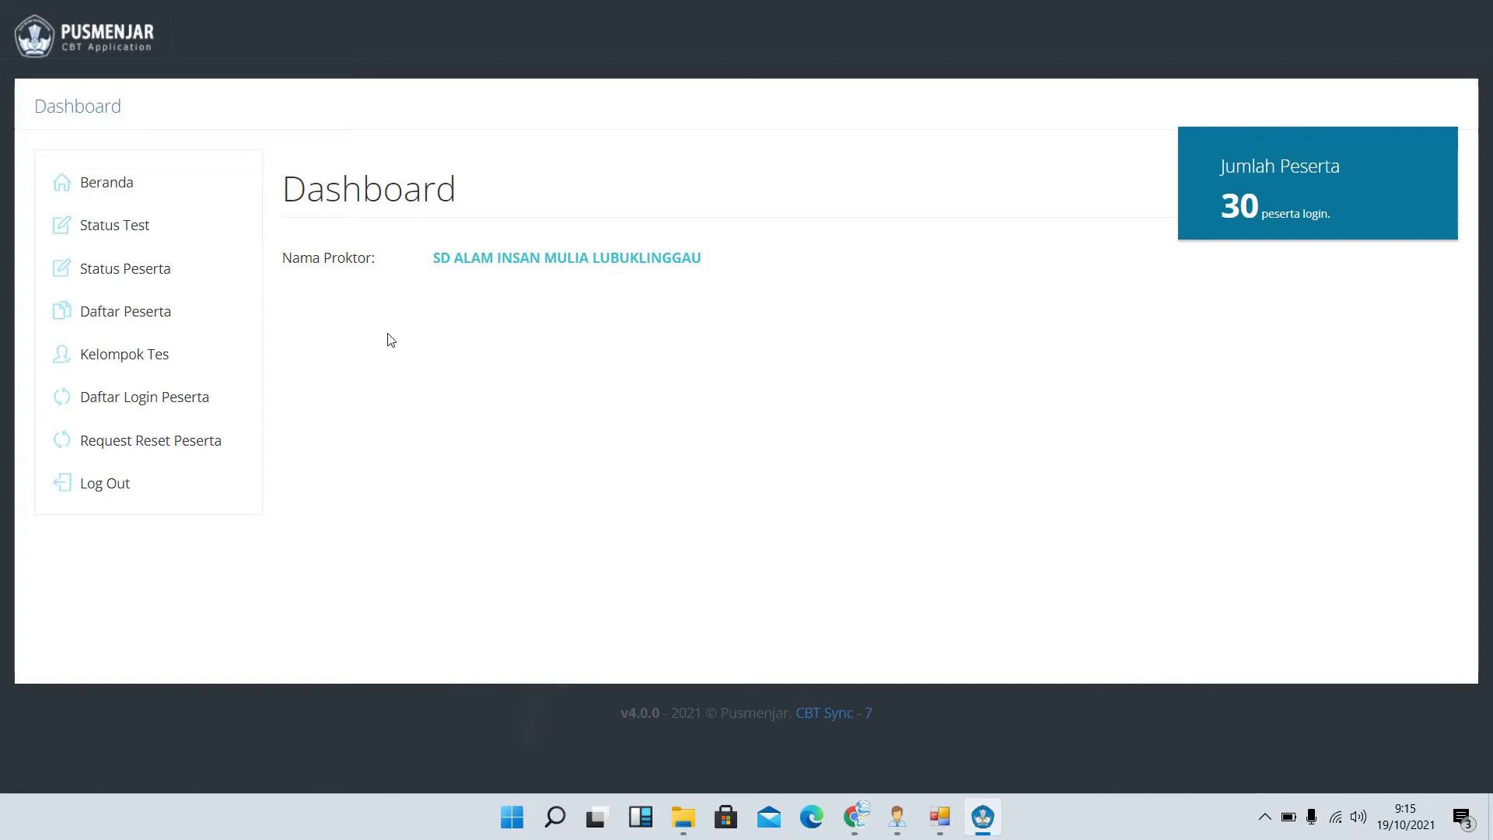
# - Check the Kelompok options on the Status Tes page and view the Daftar Peserta list
pyautogui.click(130, 236)
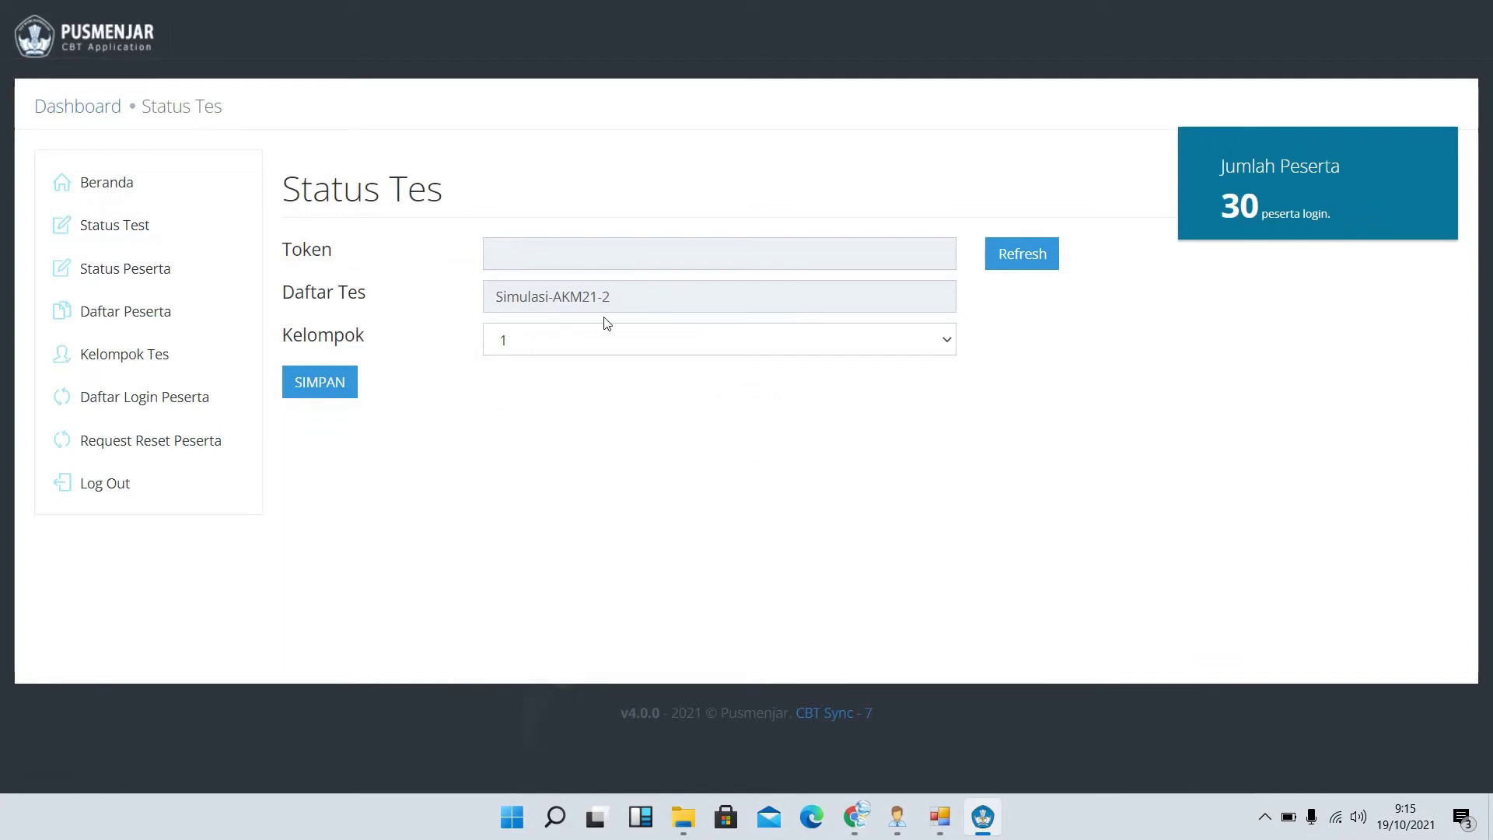
pyautogui.click(629, 340)
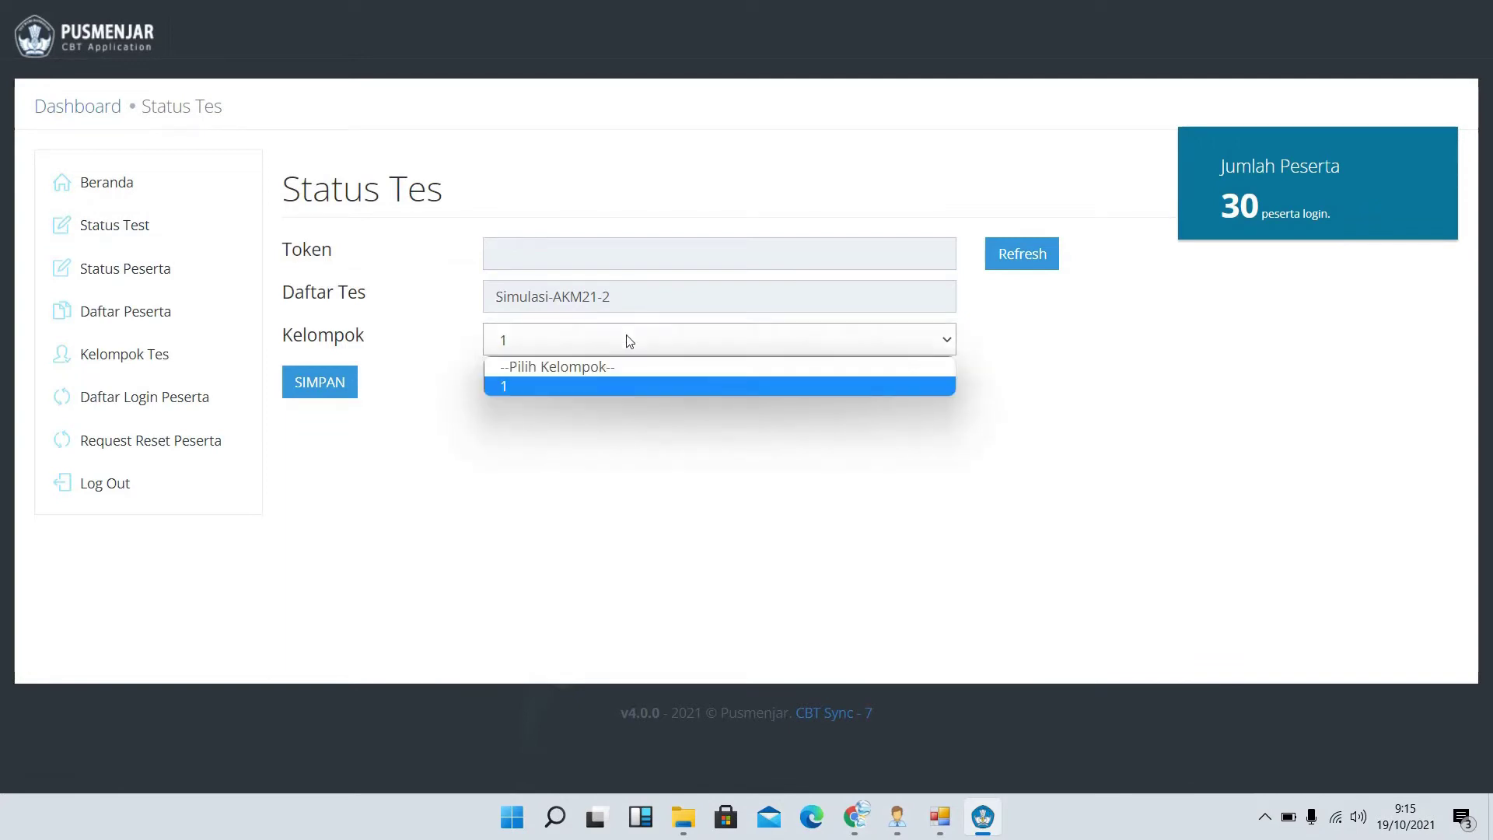
pyautogui.click(628, 341)
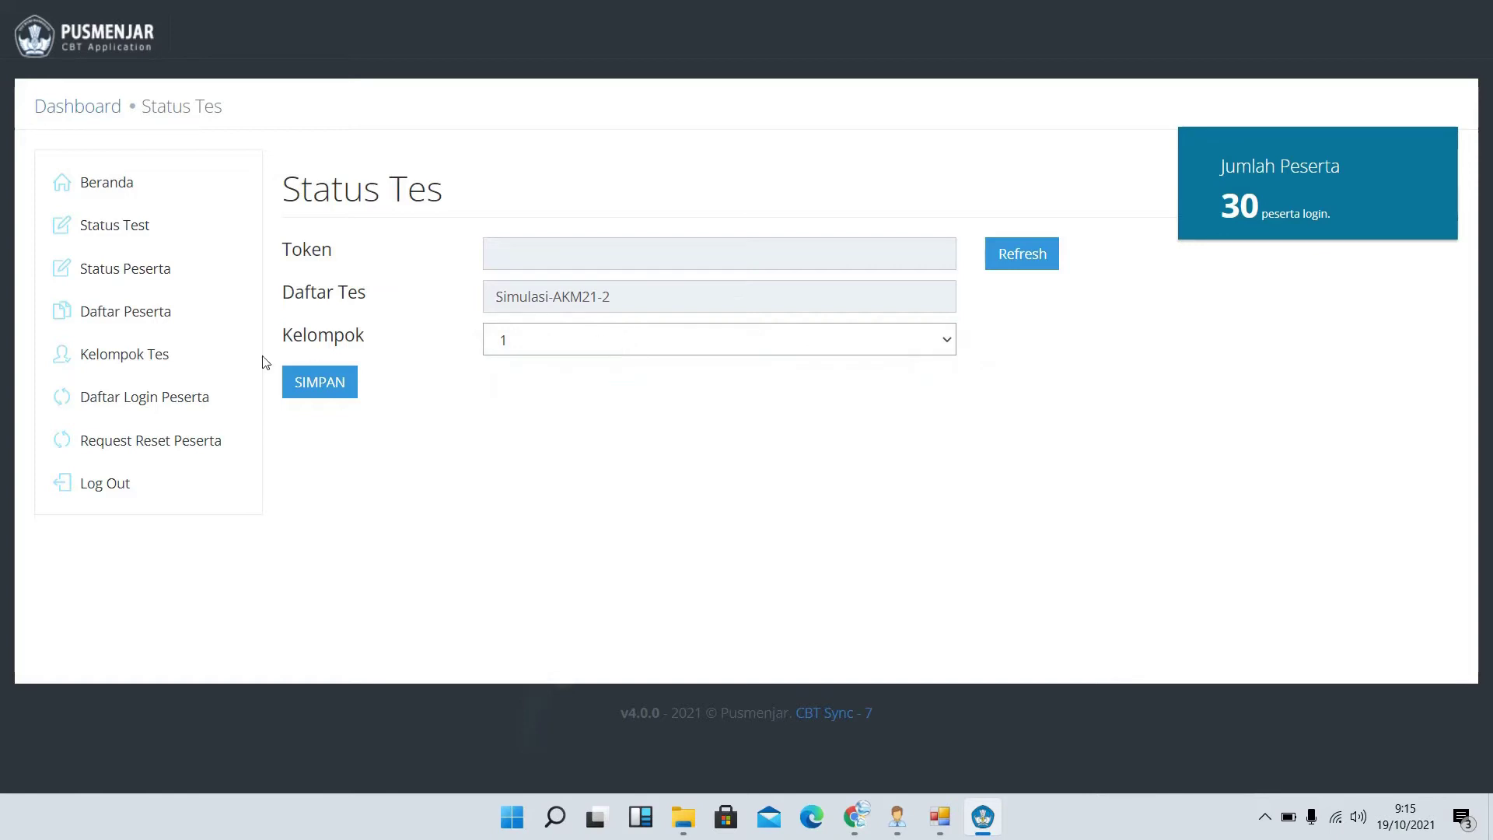
pyautogui.click(144, 311)
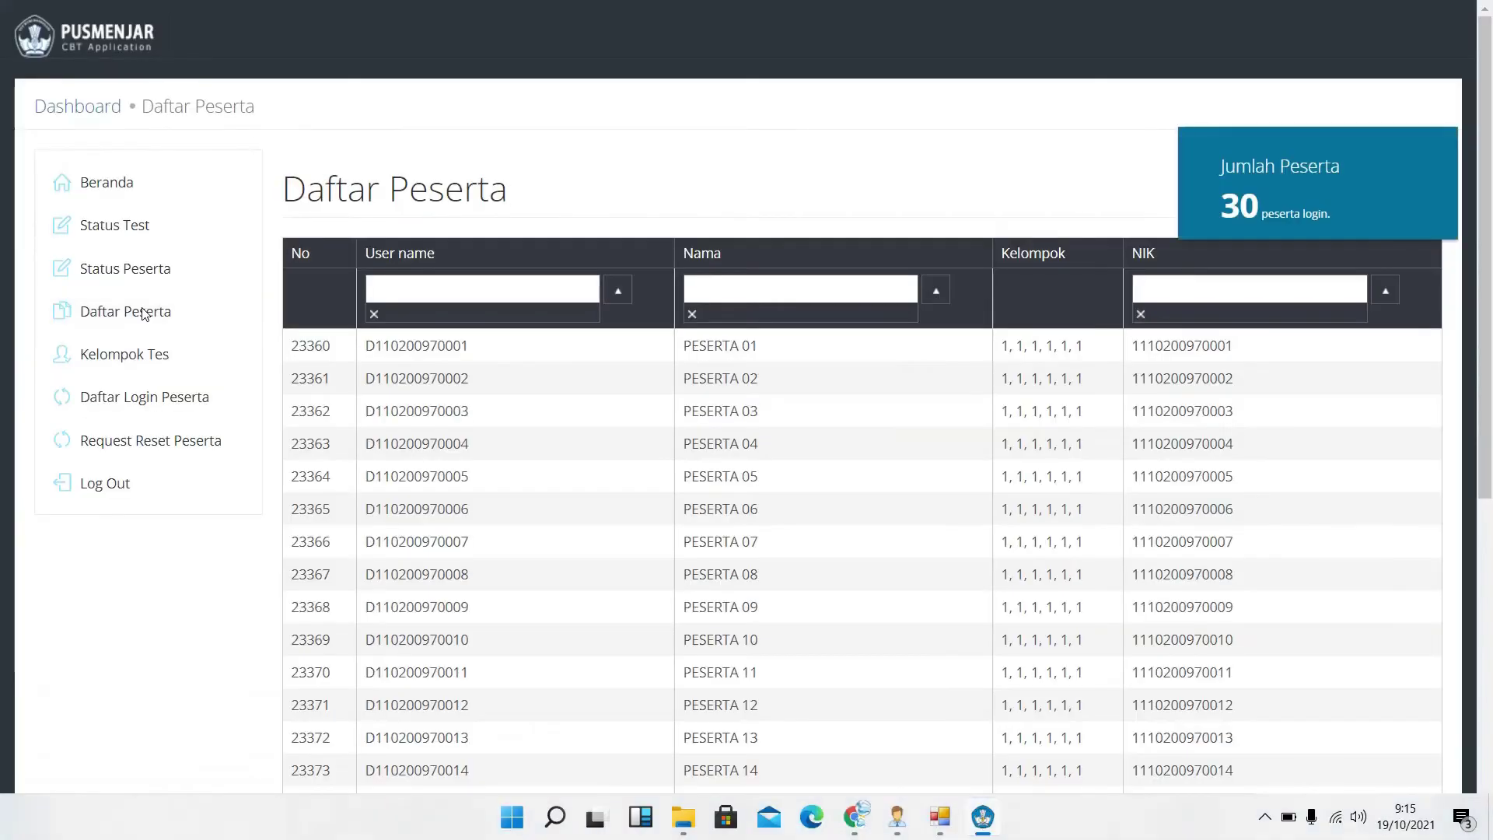
# - Assign all participants to the test on the Kelompok Tes page
pyautogui.click(145, 356)
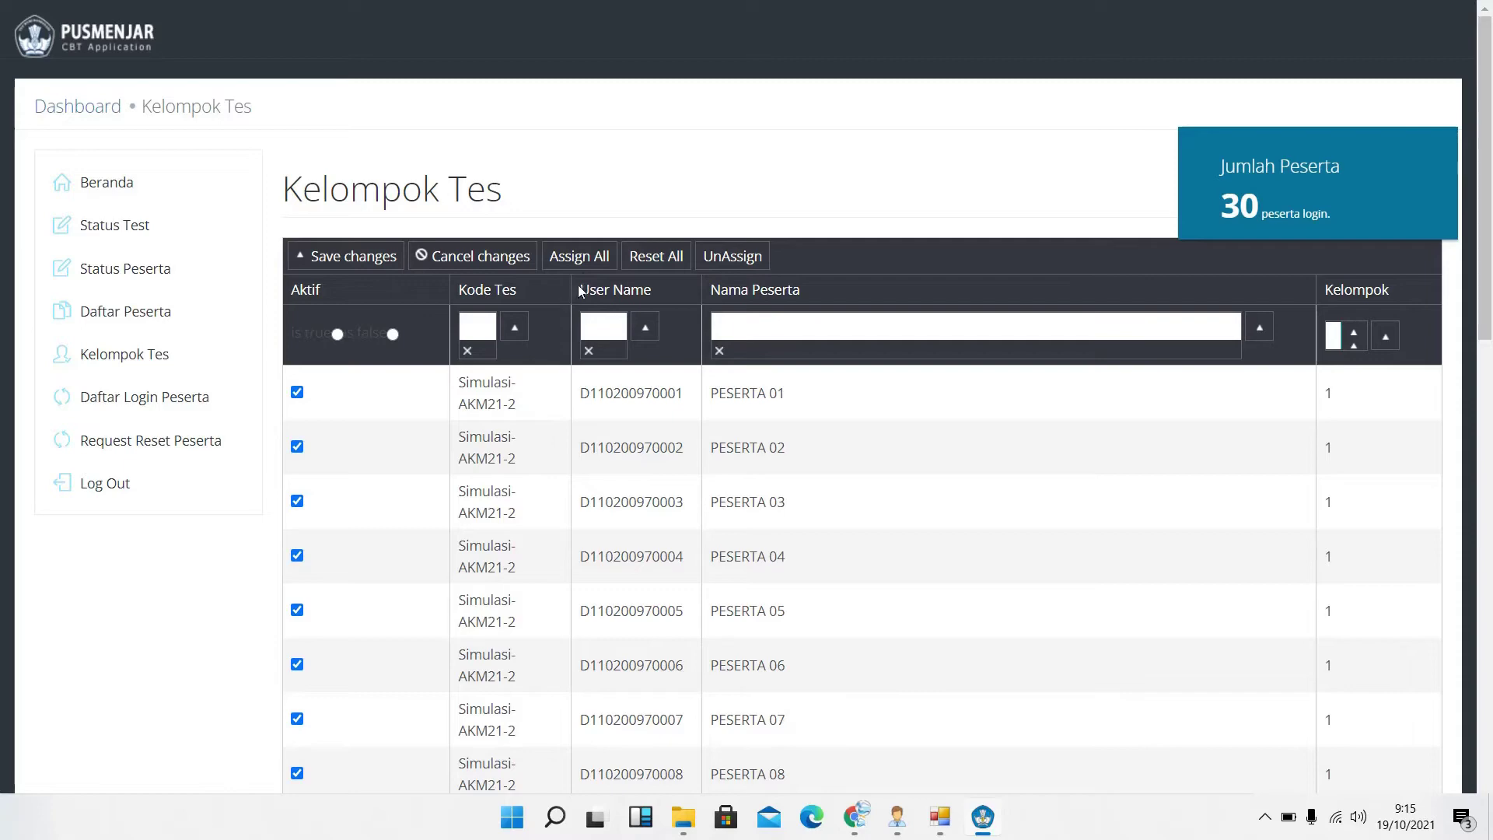
pyautogui.click(571, 263)
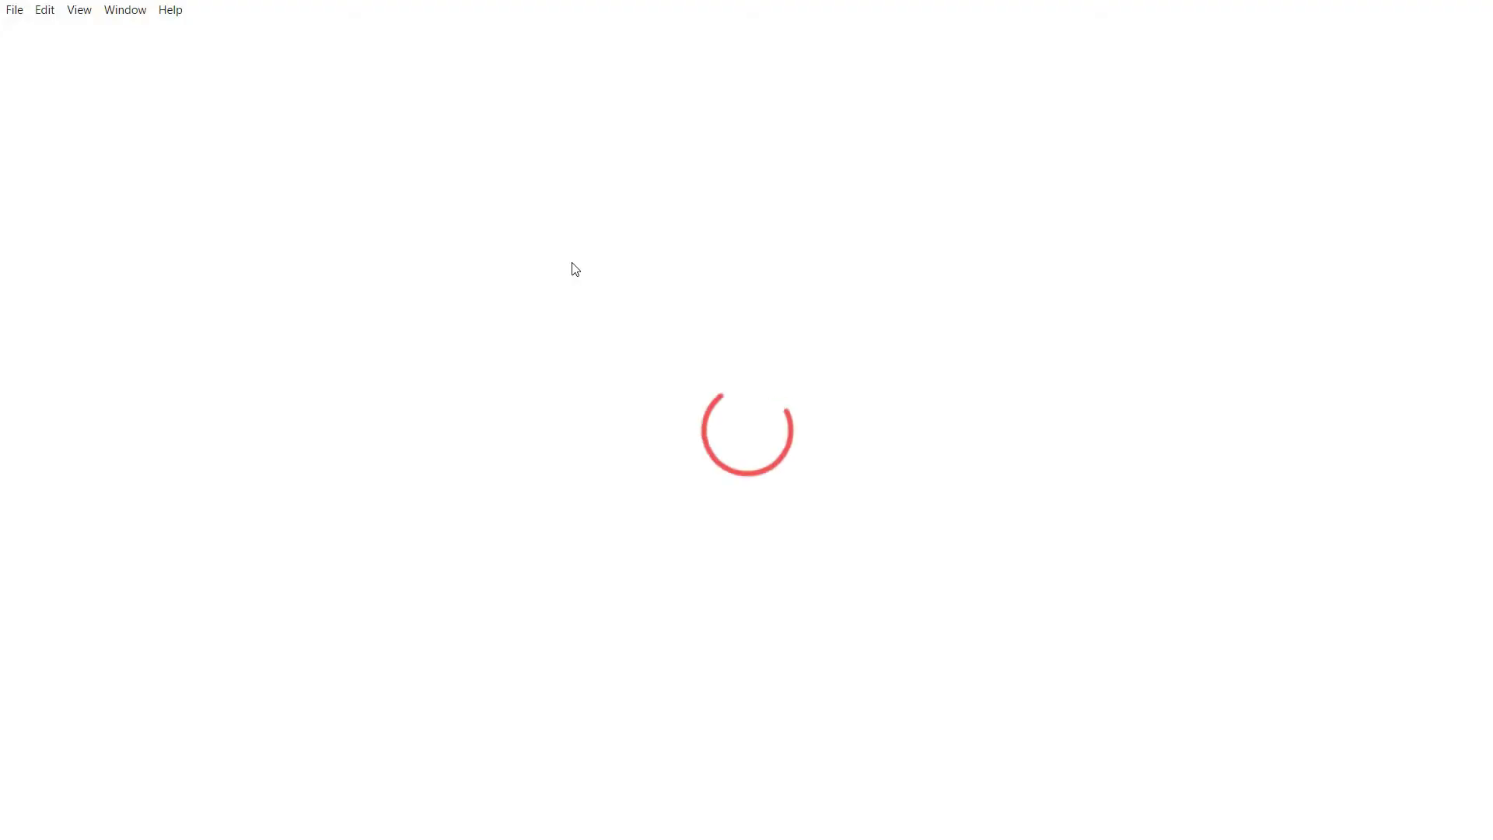
pyautogui.click(571, 263)
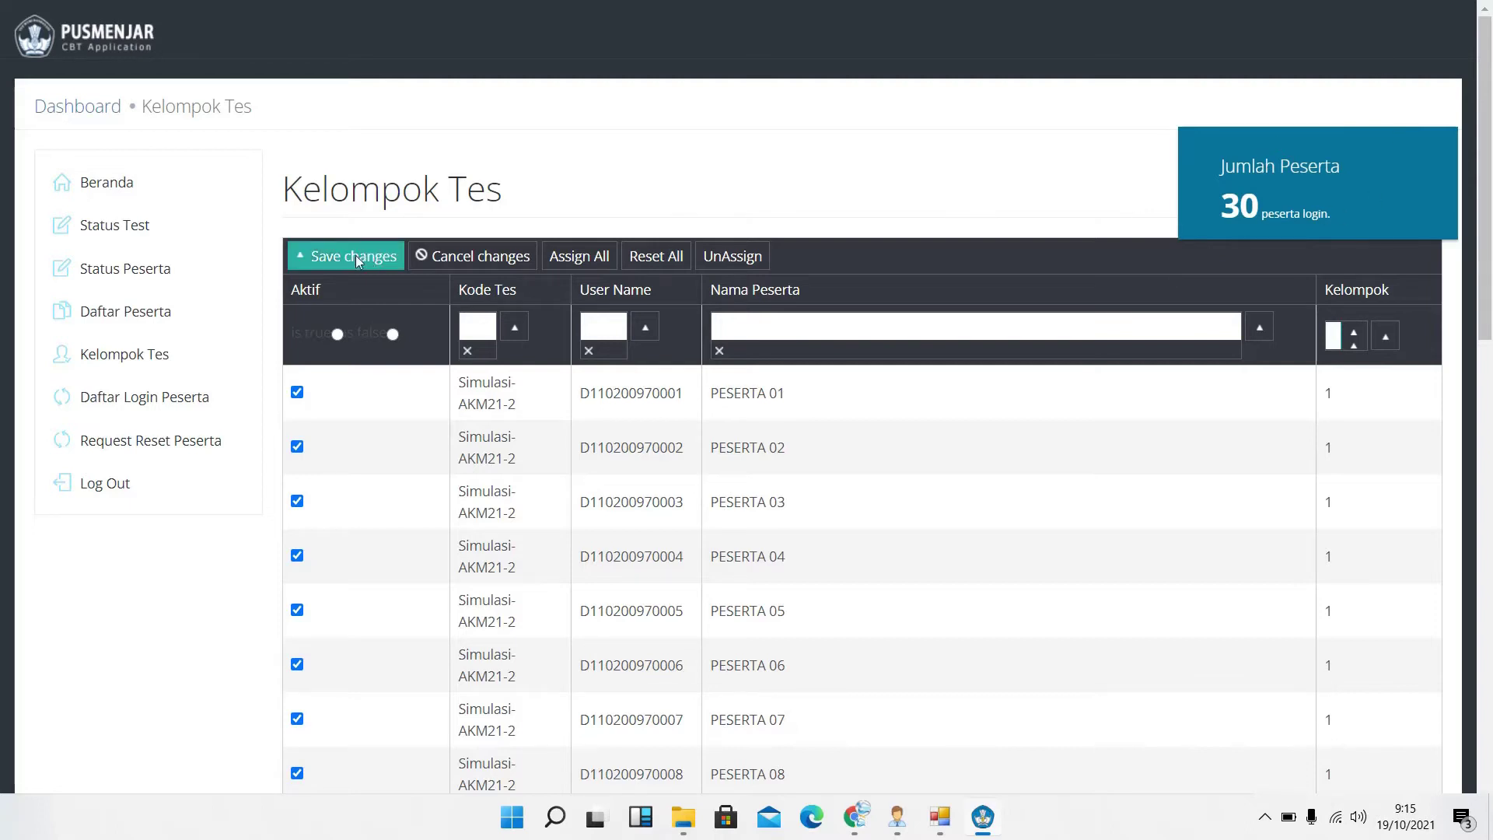
# - Check the Status Peserta page and refresh the test token on the Status Tes page
pyautogui.click(169, 272)
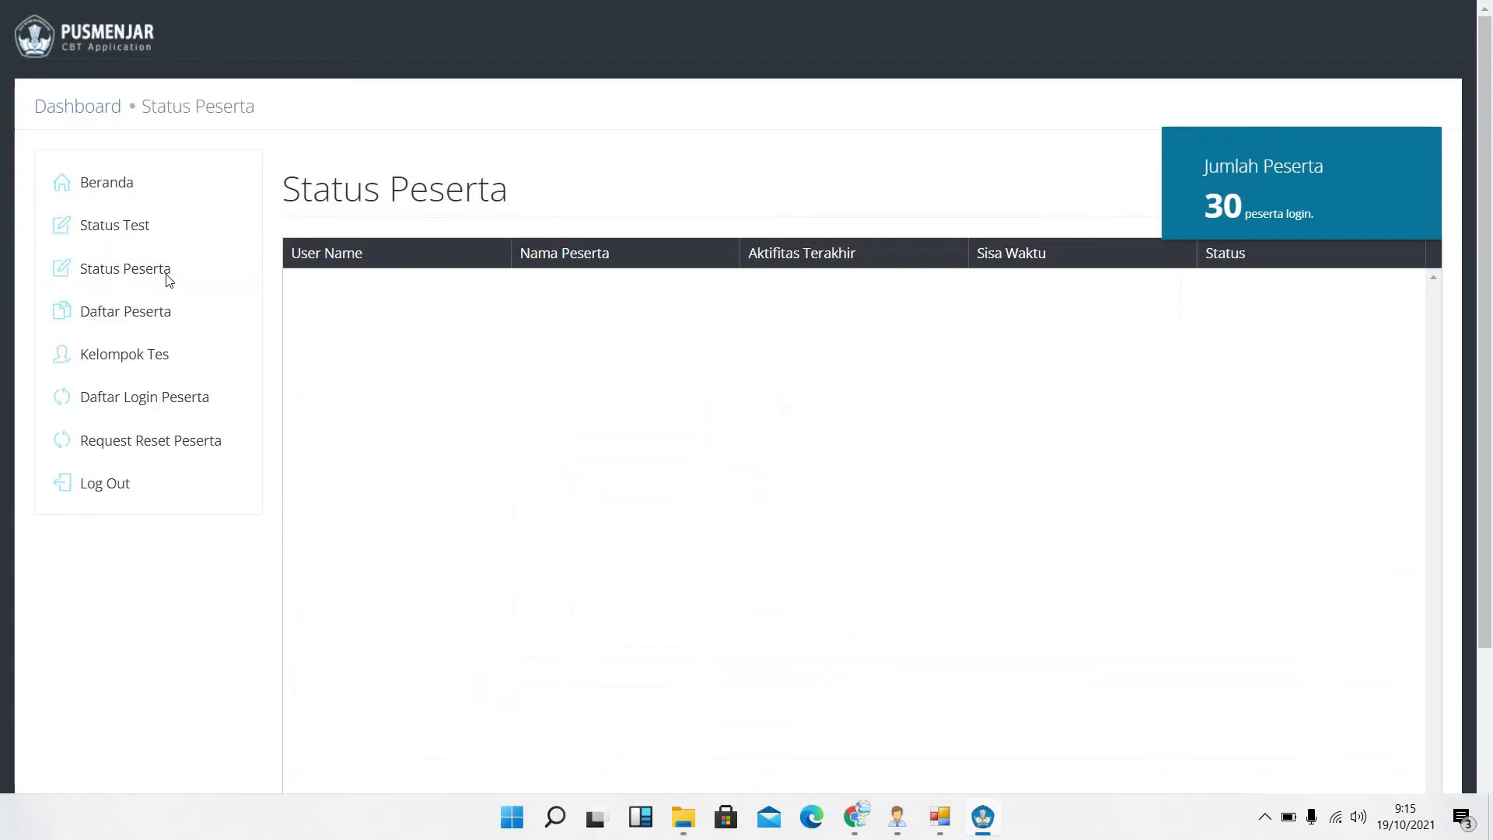
pyautogui.click(159, 332)
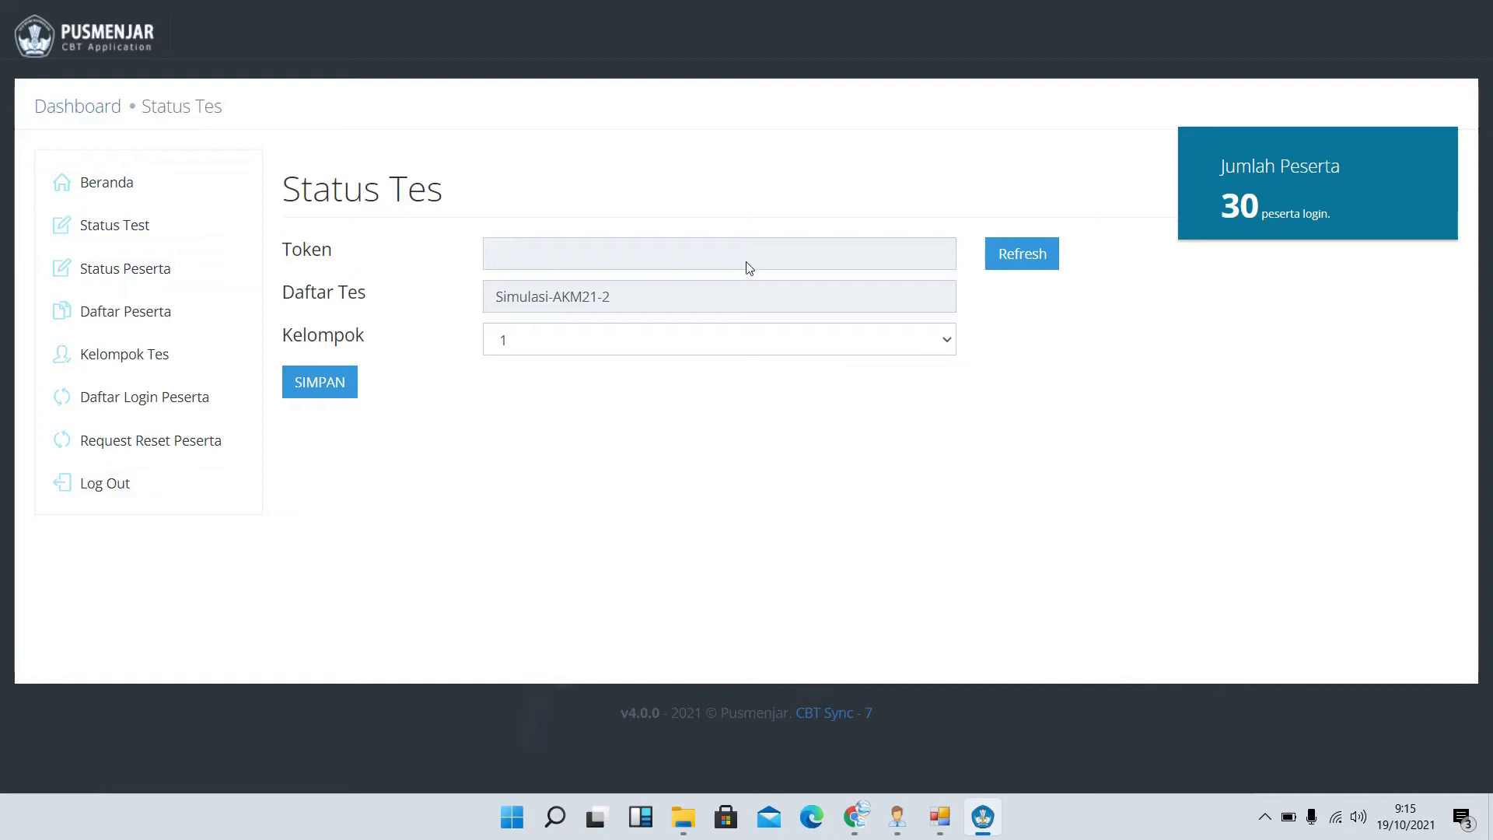
pyautogui.click(1005, 267)
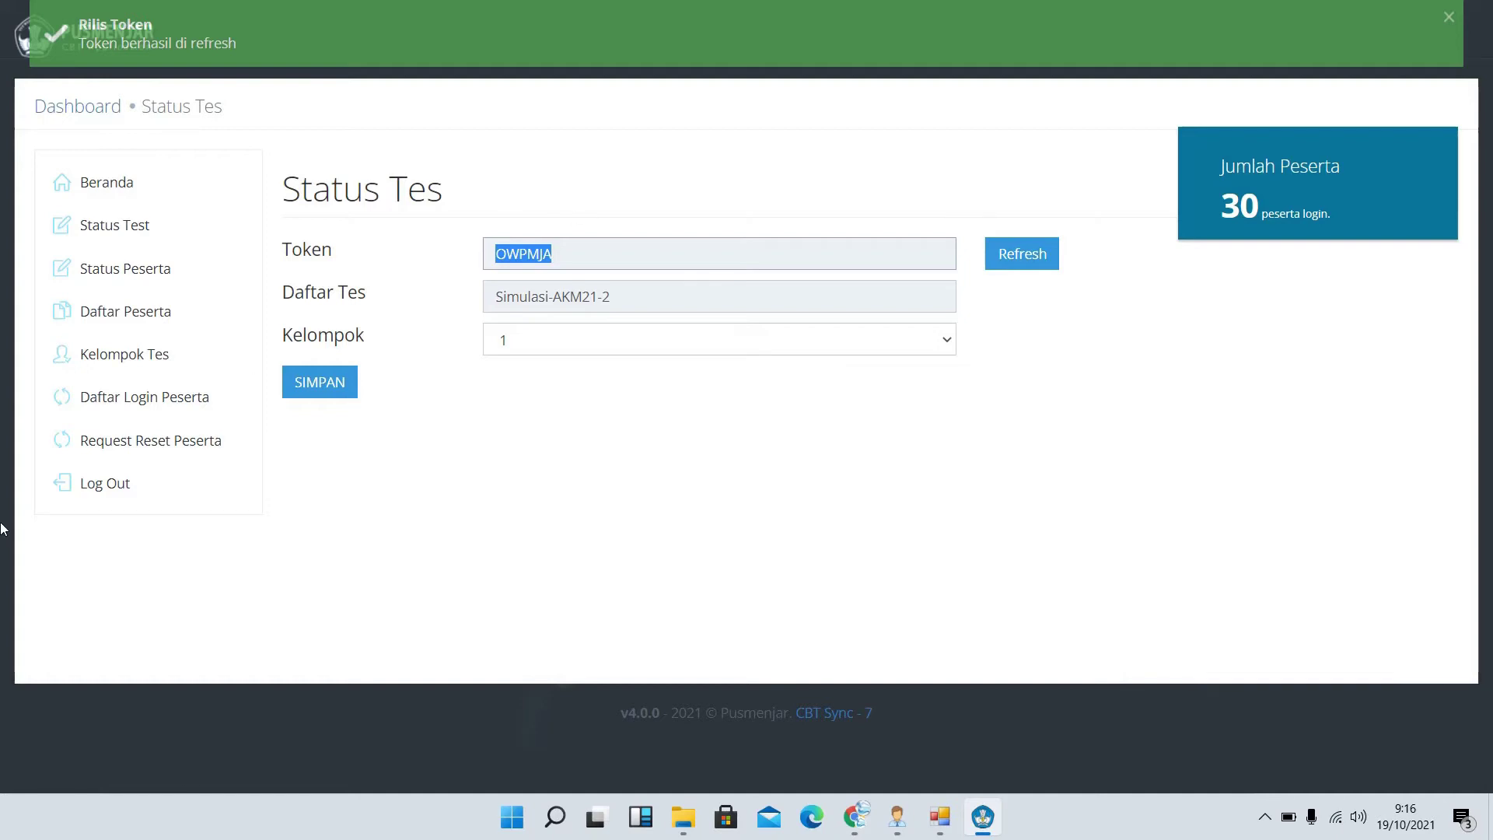
# - Check the participant selection in Daftar Login Peserta and view the Request Reset Peserta page
pyautogui.click(170, 398)
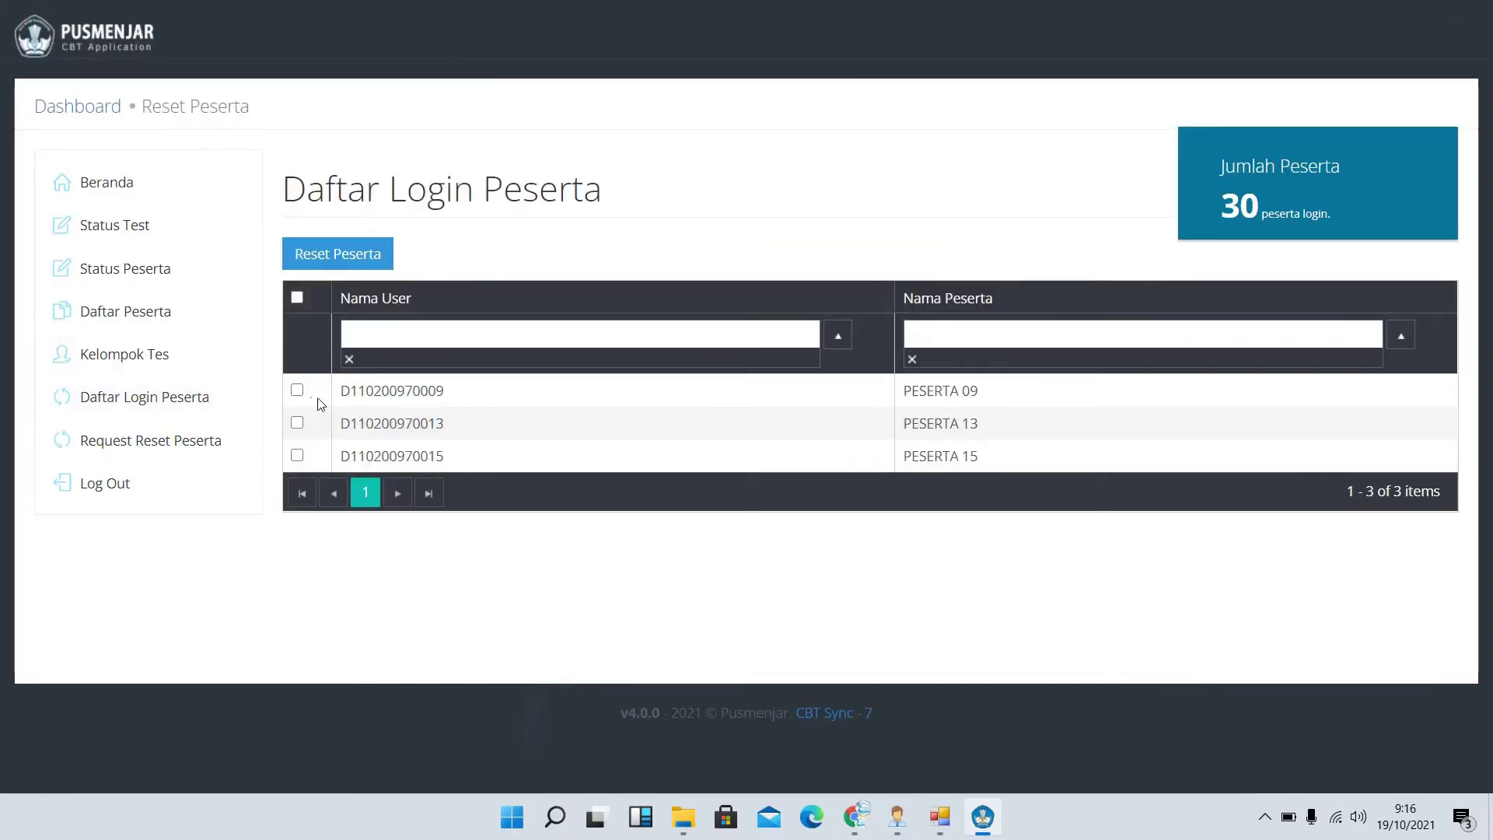
pyautogui.click(298, 390)
pyautogui.click(298, 390)
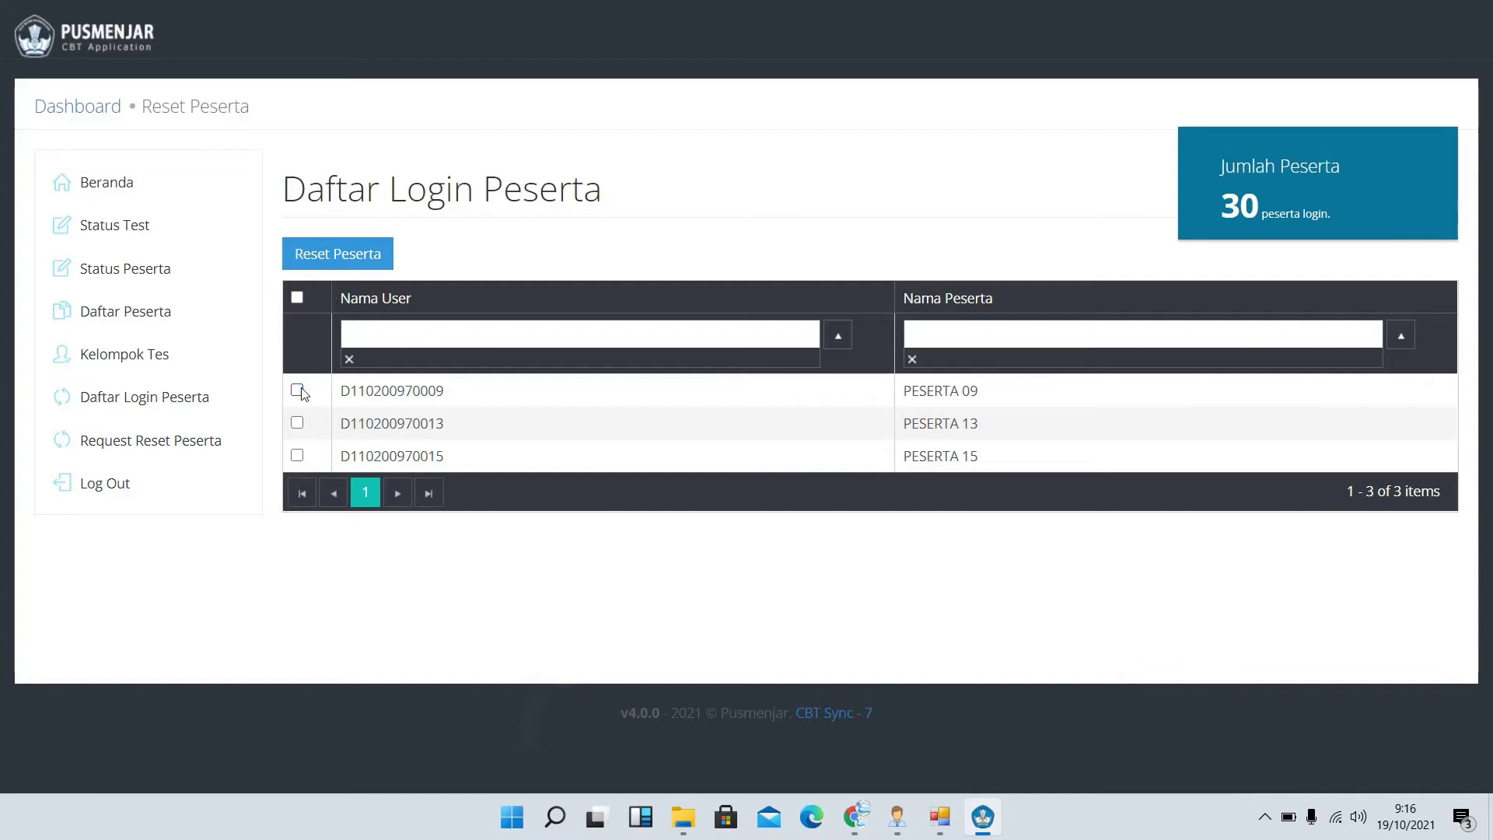
pyautogui.click(222, 457)
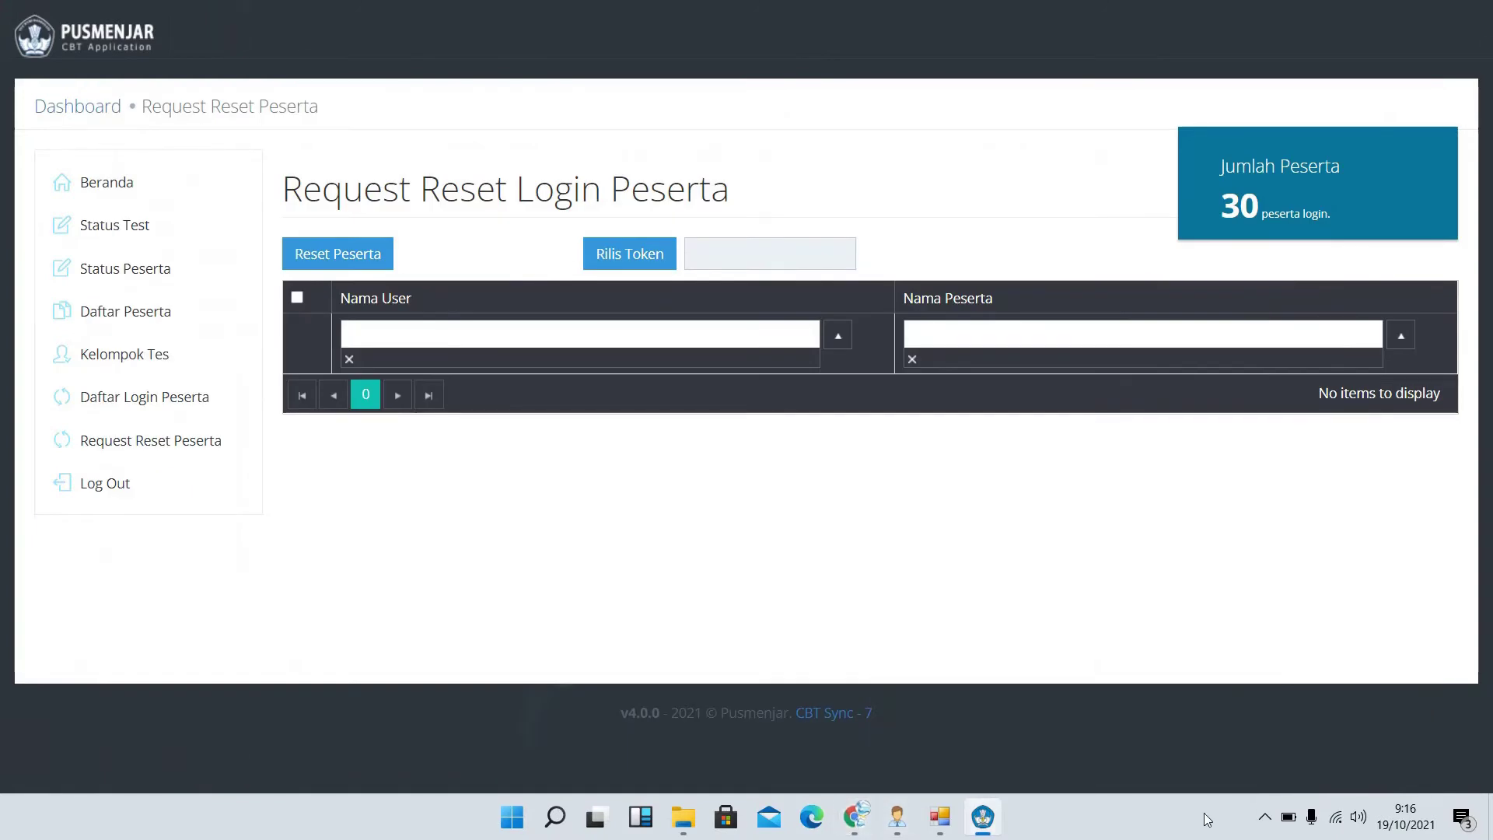
pyautogui.click(1265, 817)
pyautogui.click(1272, 735)
pyautogui.click(1248, 689)
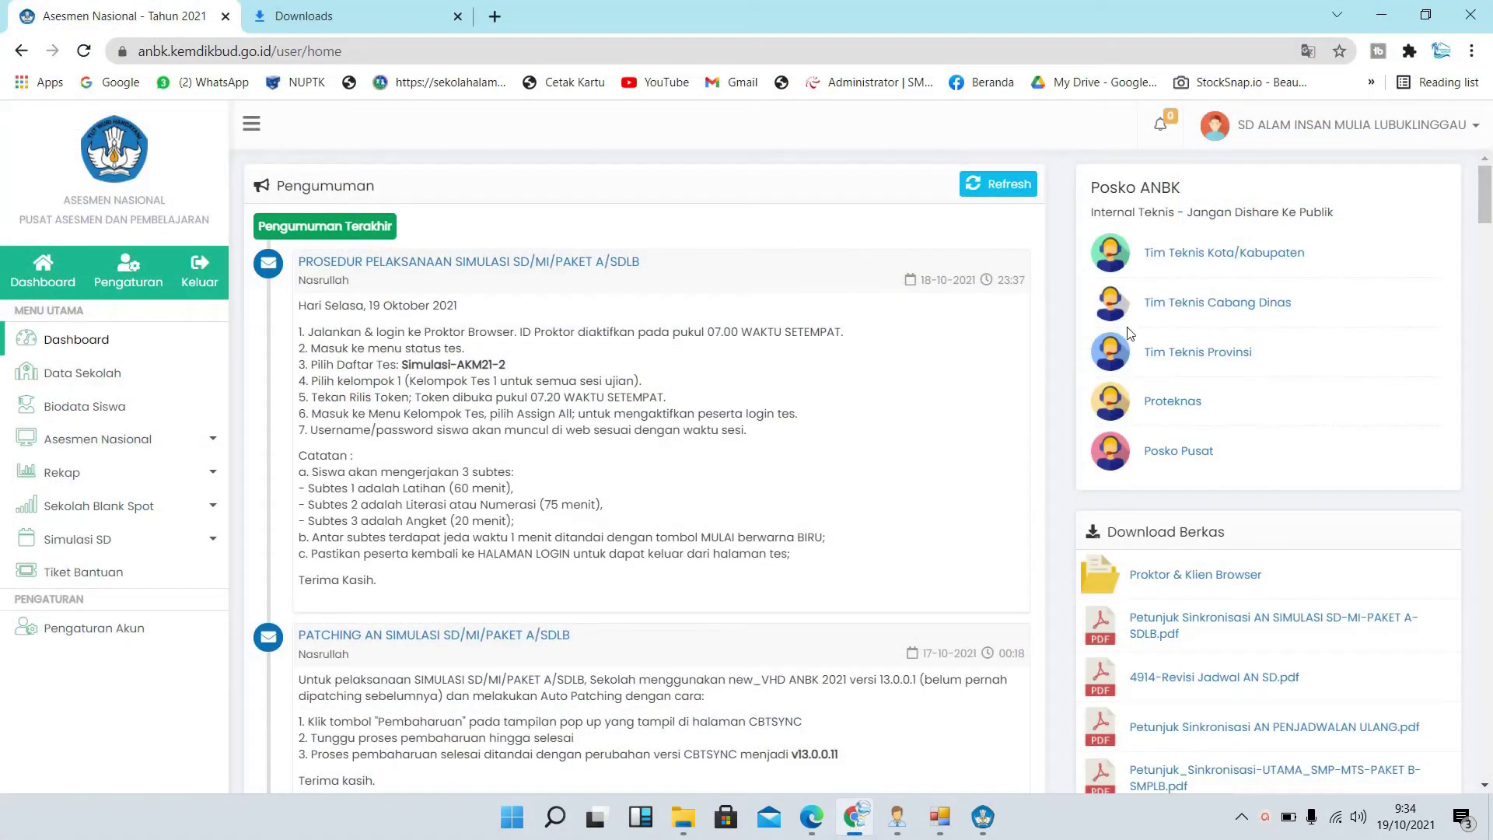
# - Expand the Proktor & Klien Browser downloads on the Asesmen Nasional dashboard and download ExambrowserClient_Windows_21.0917_64bit.rar
pyautogui.click(1130, 580)
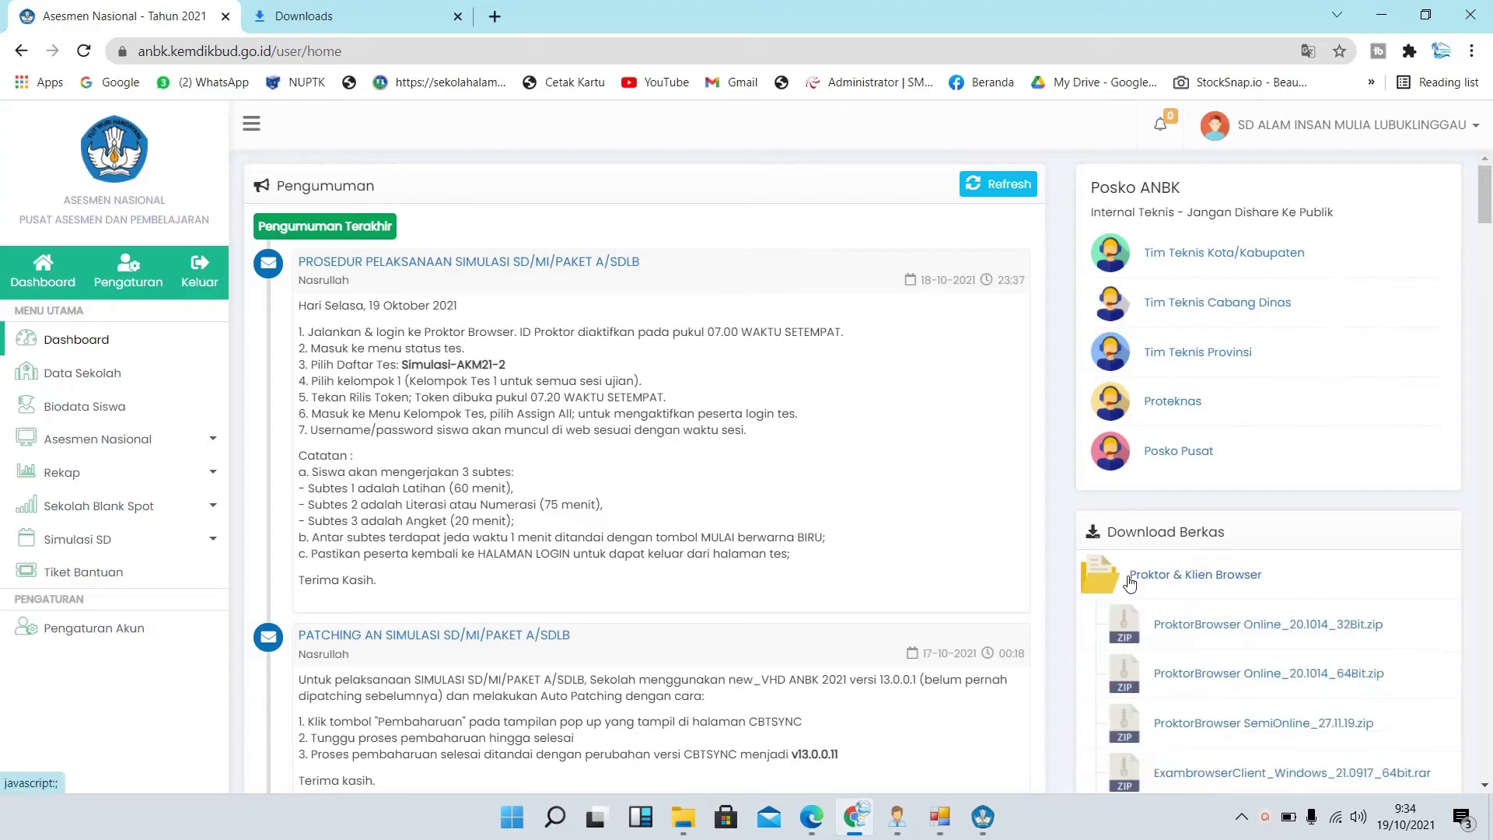
pyautogui.moveTo(1486, 207); pyautogui.dragTo(1485, 242)
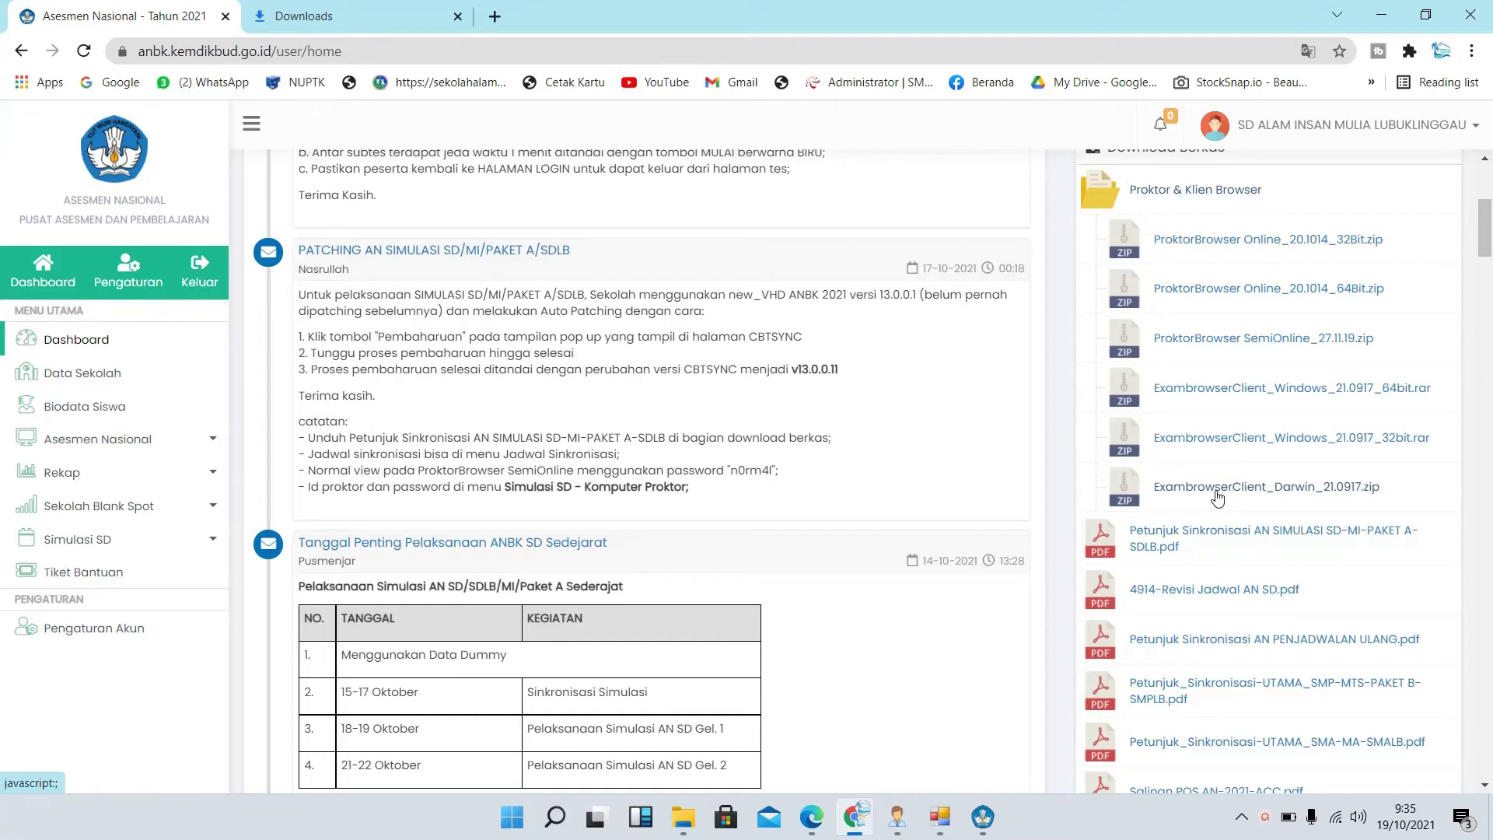
pyautogui.click(1269, 393)
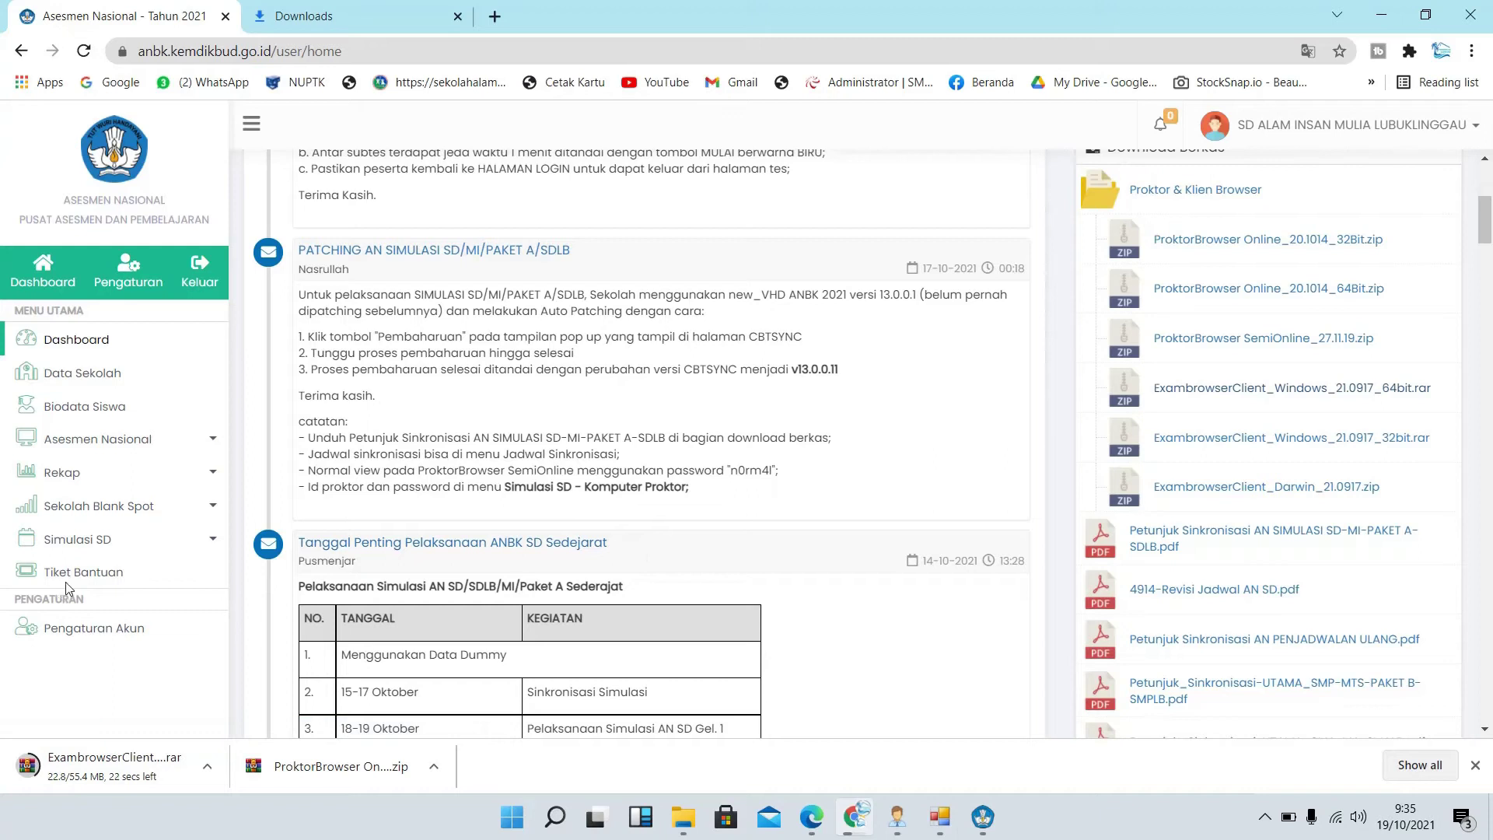
# - Open Data Peserta under Simulasi SD and generate the school's participant login cards for SD/MI
pyautogui.click(99, 551)
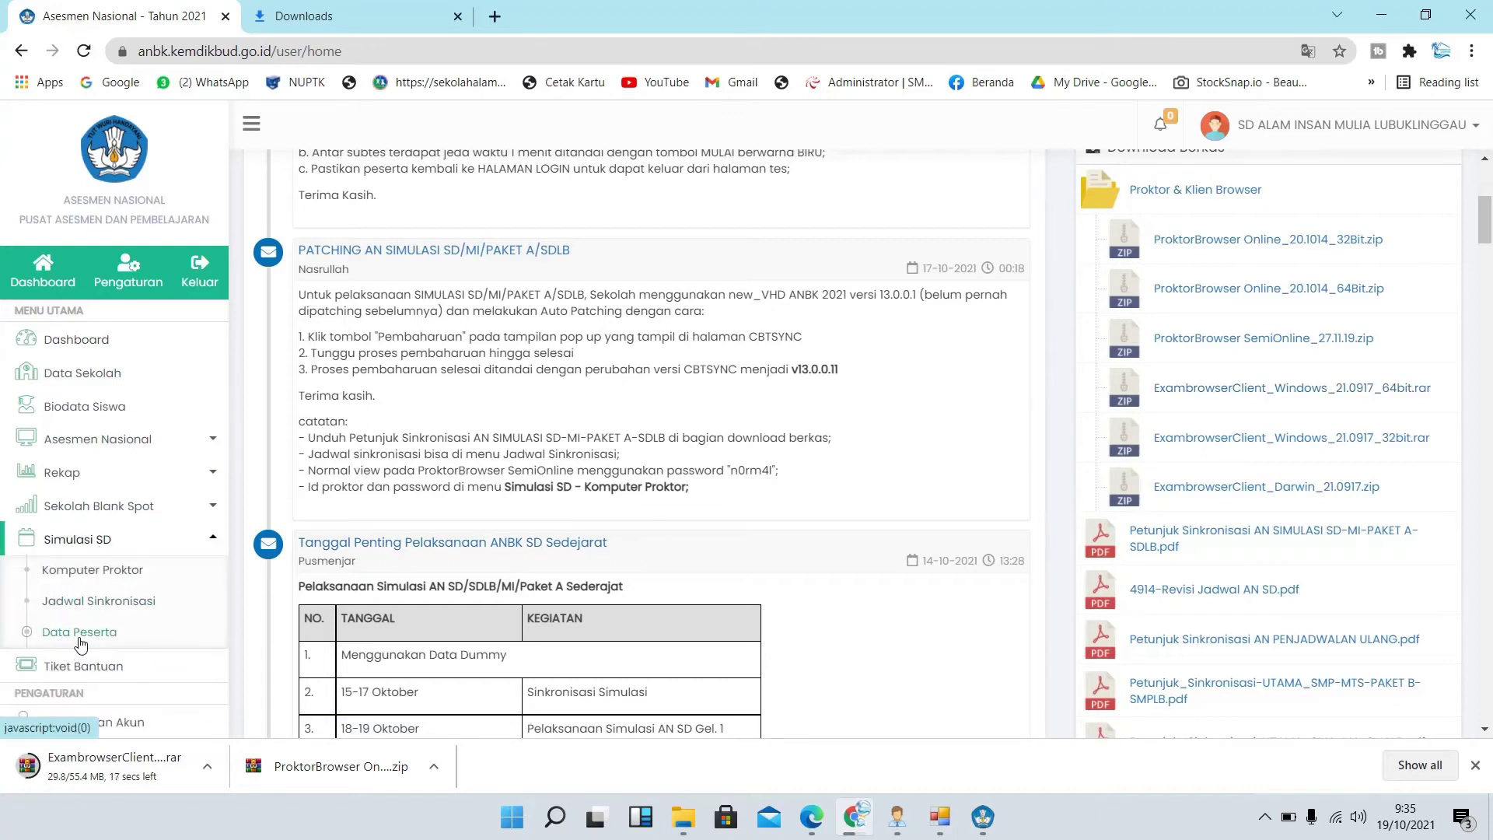
pyautogui.click(81, 643)
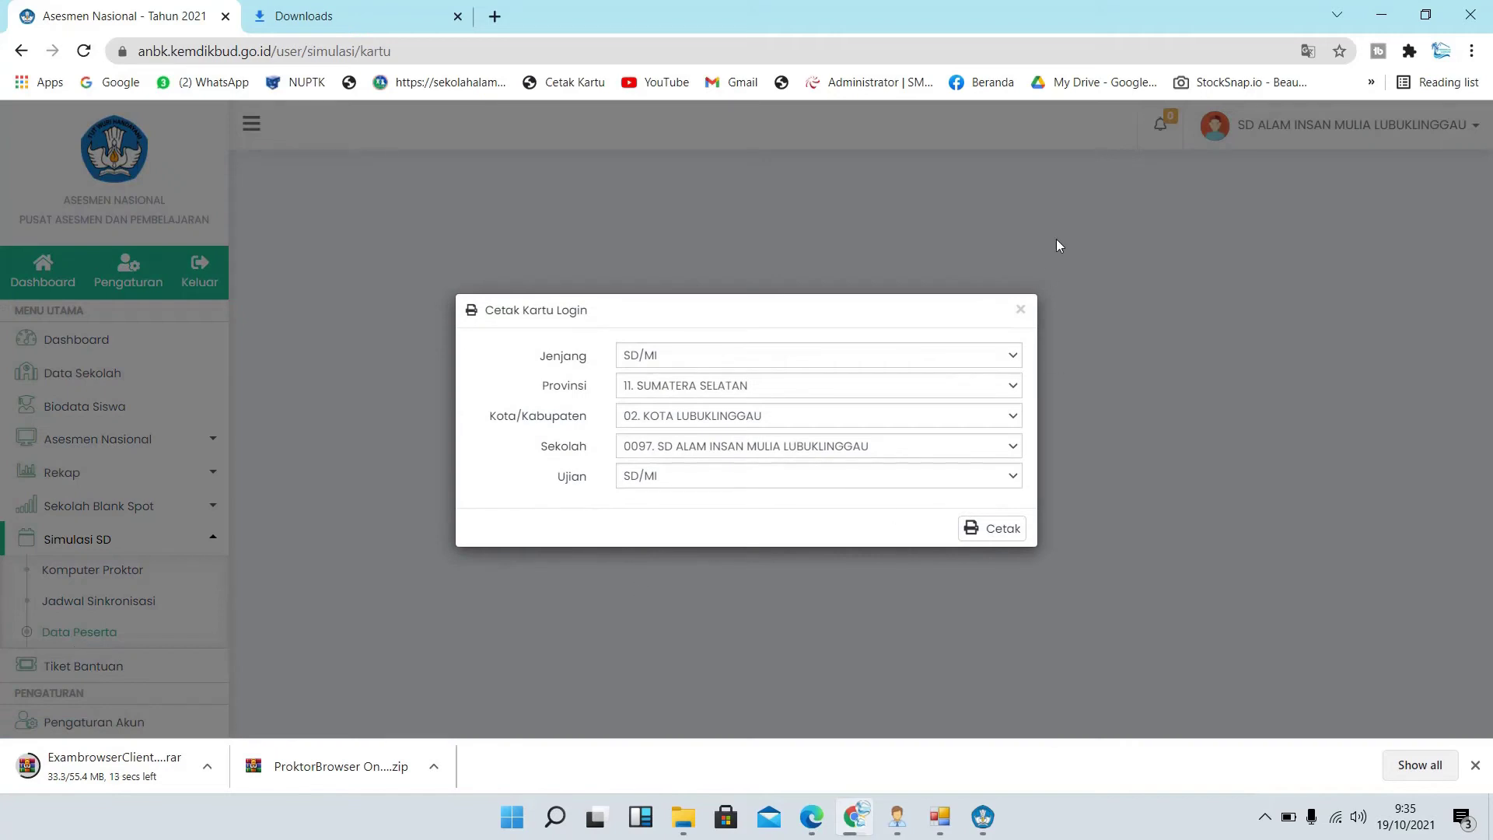
pyautogui.click(1021, 310)
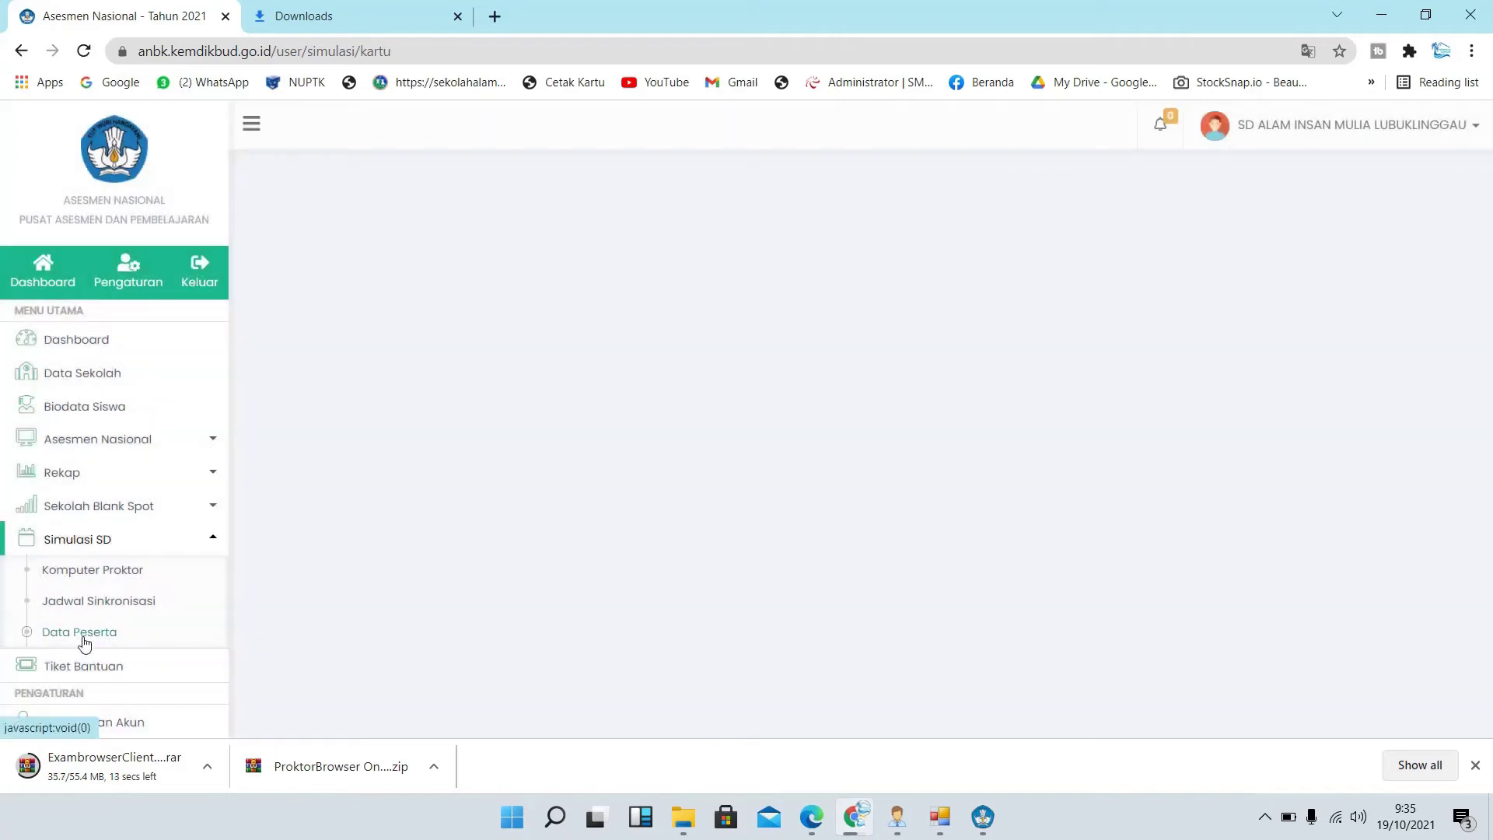
pyautogui.click(80, 643)
pyautogui.click(1002, 528)
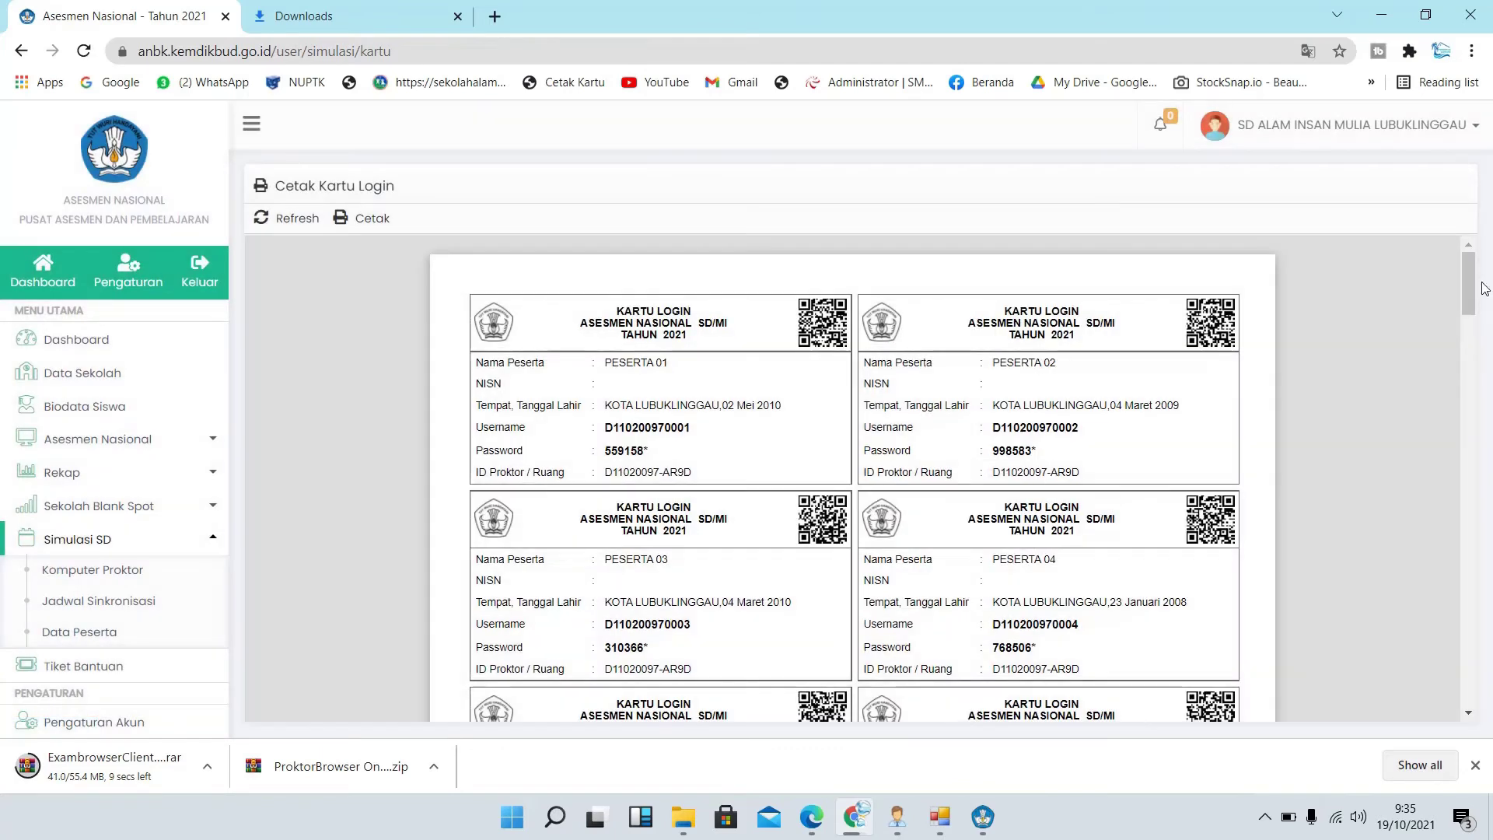
# - Look through all participant login cards and examine the username and password fields on the PESERTA 04 card
pyautogui.moveTo(1470, 287); pyautogui.dragTo(1451, 584)
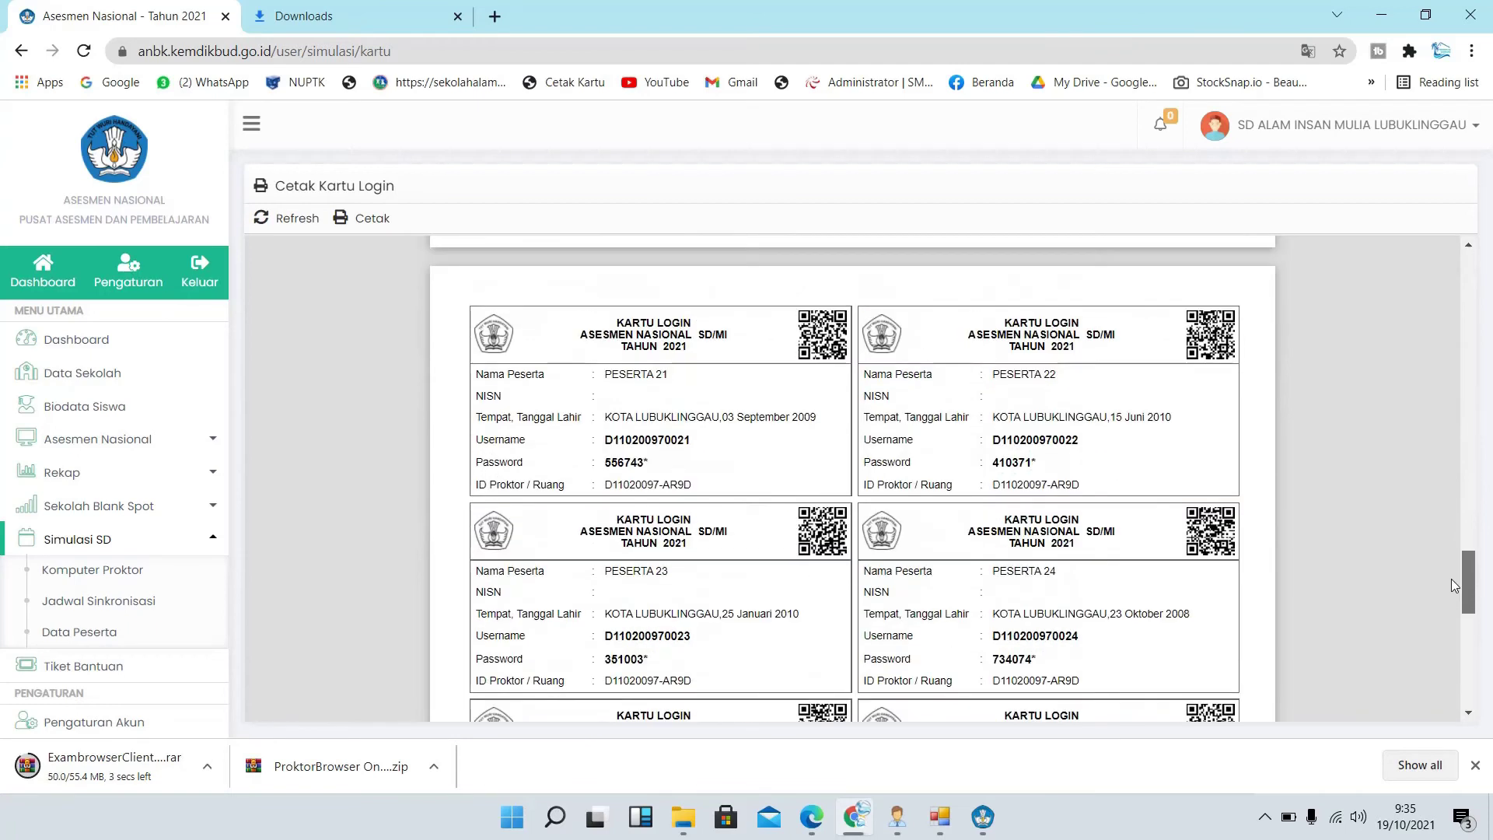
pyautogui.moveTo(1468, 584); pyautogui.dragTo(1470, 687)
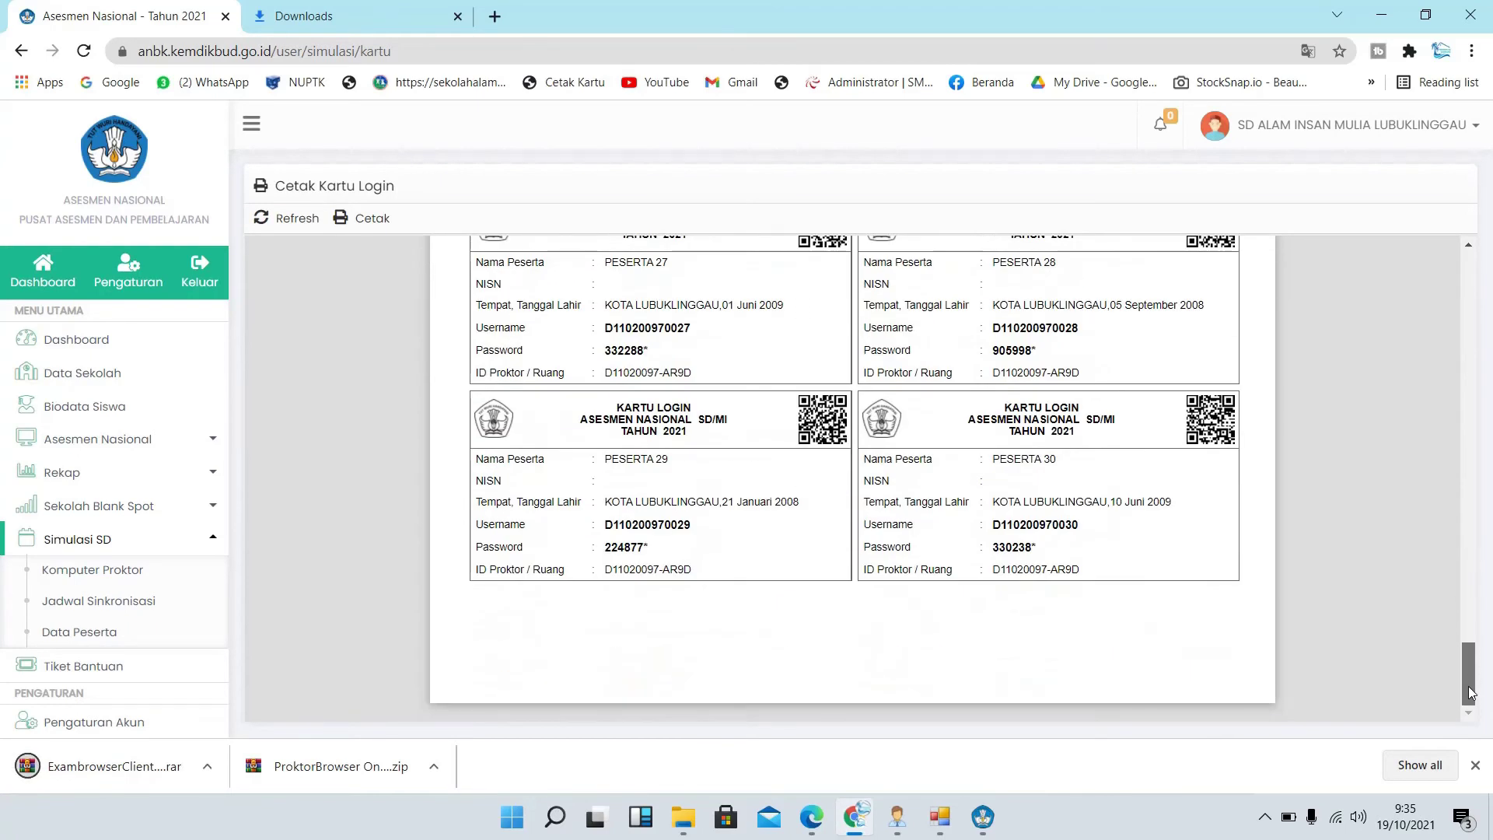
pyautogui.moveTo(1471, 693); pyautogui.dragTo(1414, 258)
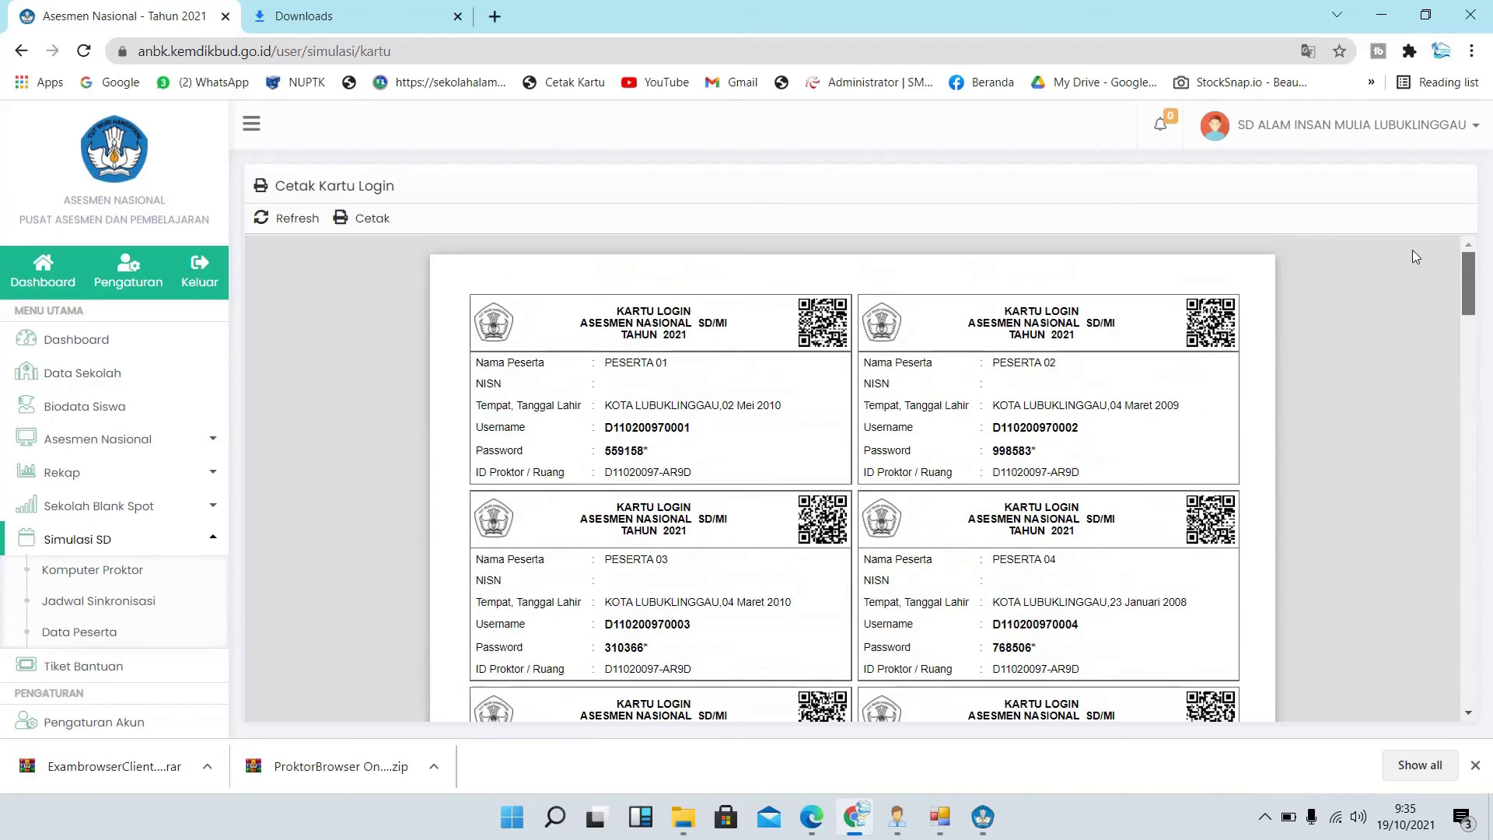
pyautogui.scroll(-2, 1402, 296)
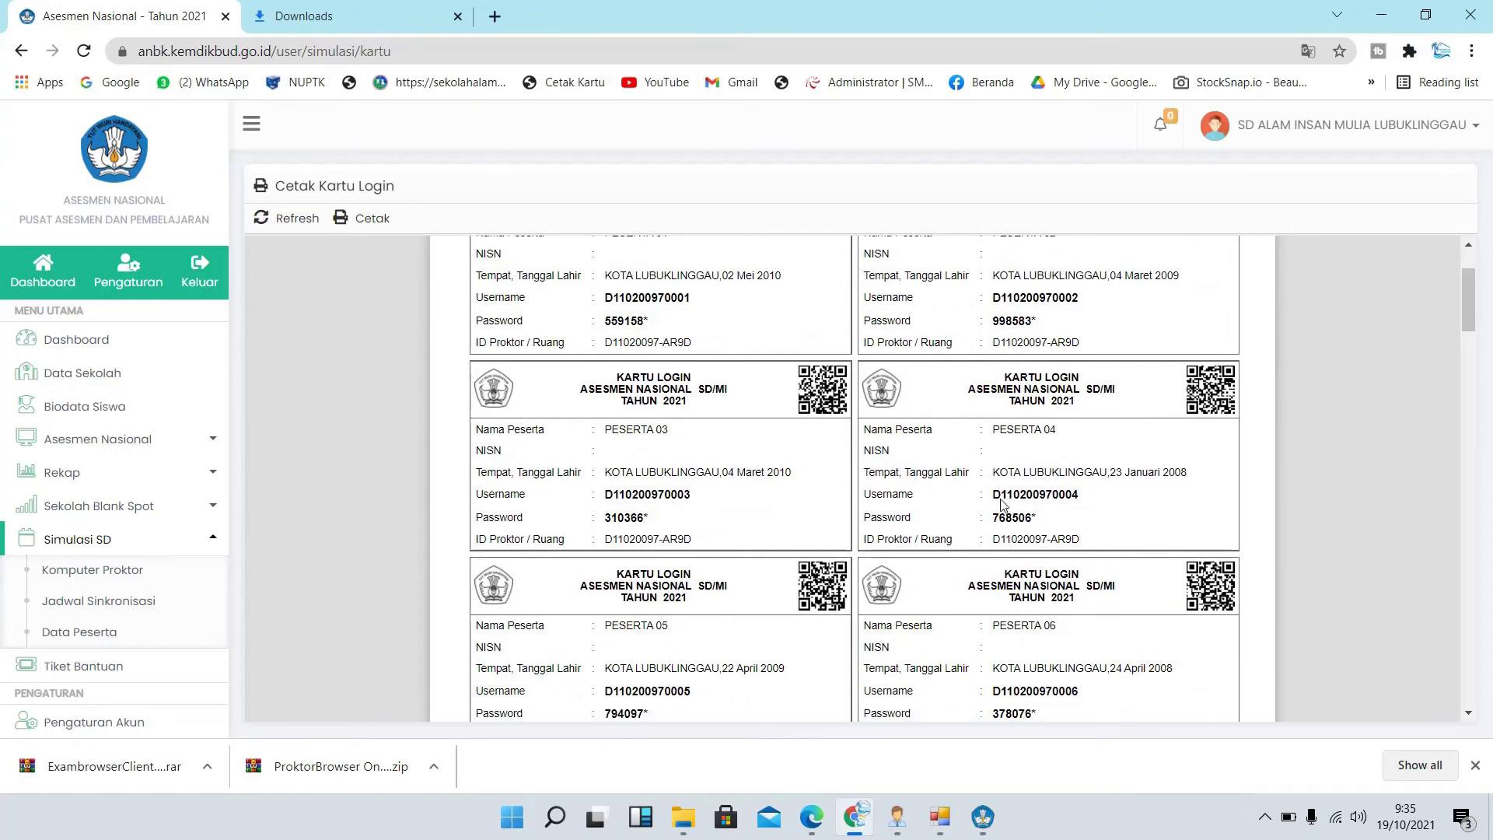
pyautogui.moveTo(994, 494); pyautogui.dragTo(1093, 500)
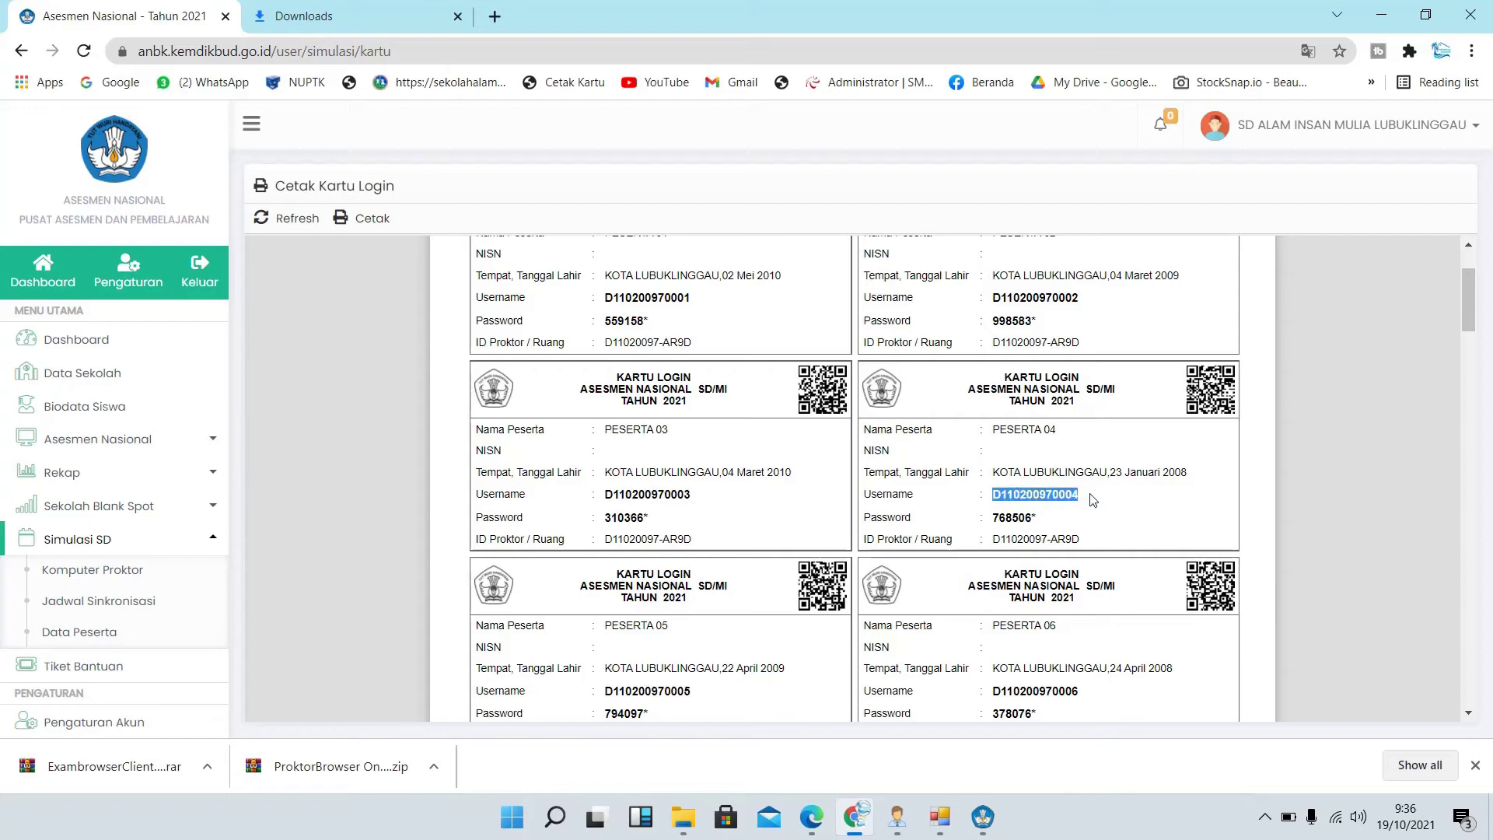
pyautogui.moveTo(994, 518); pyautogui.dragTo(1043, 525)
pyautogui.click(1043, 525)
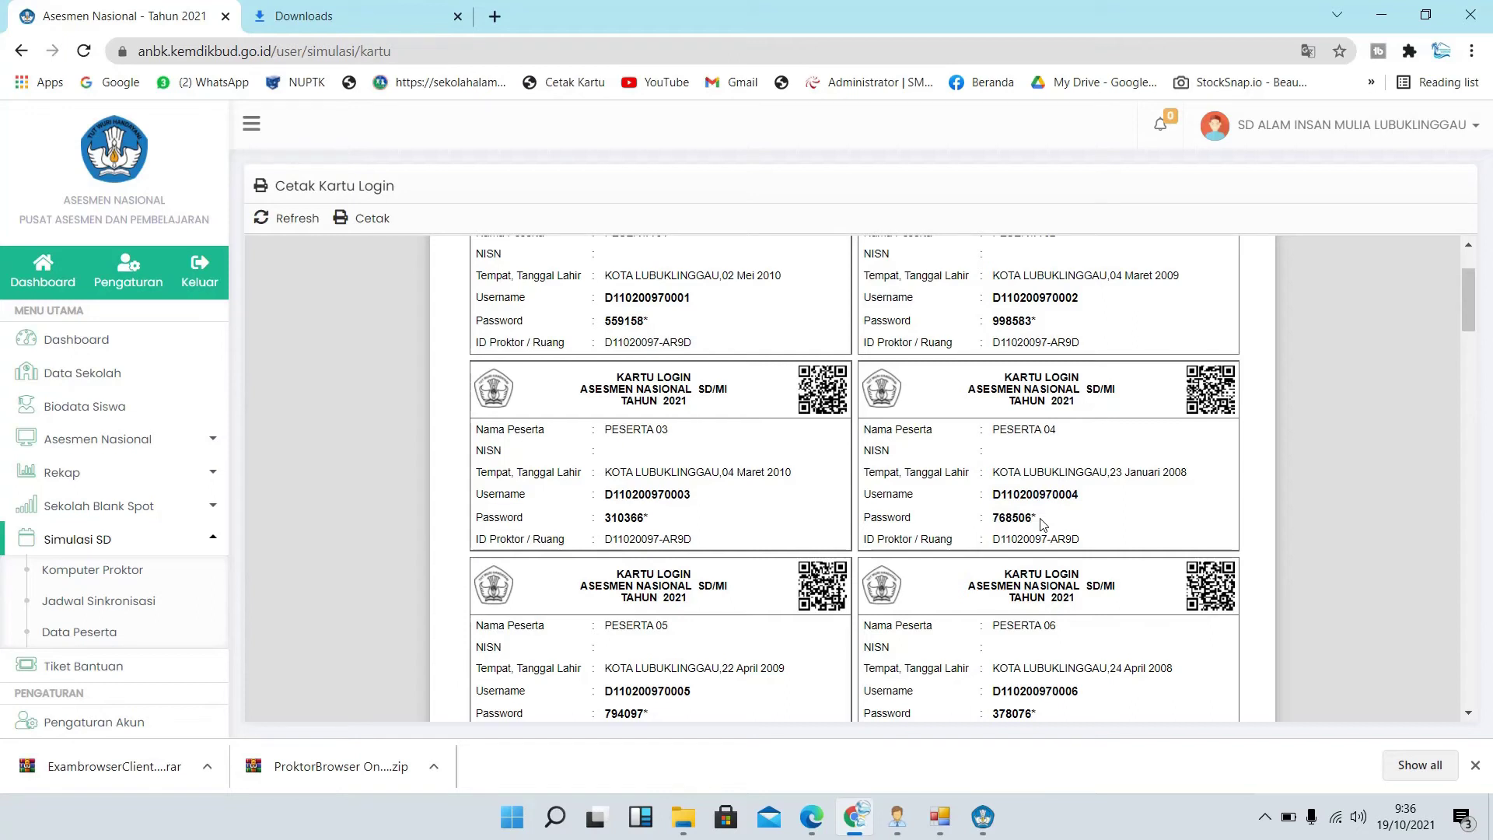
# - Open the downloaded ExambrowserClient archive in WinRAR, dismiss the licence purchase notice and check the Proktor Browser Online window
pyautogui.click(129, 779)
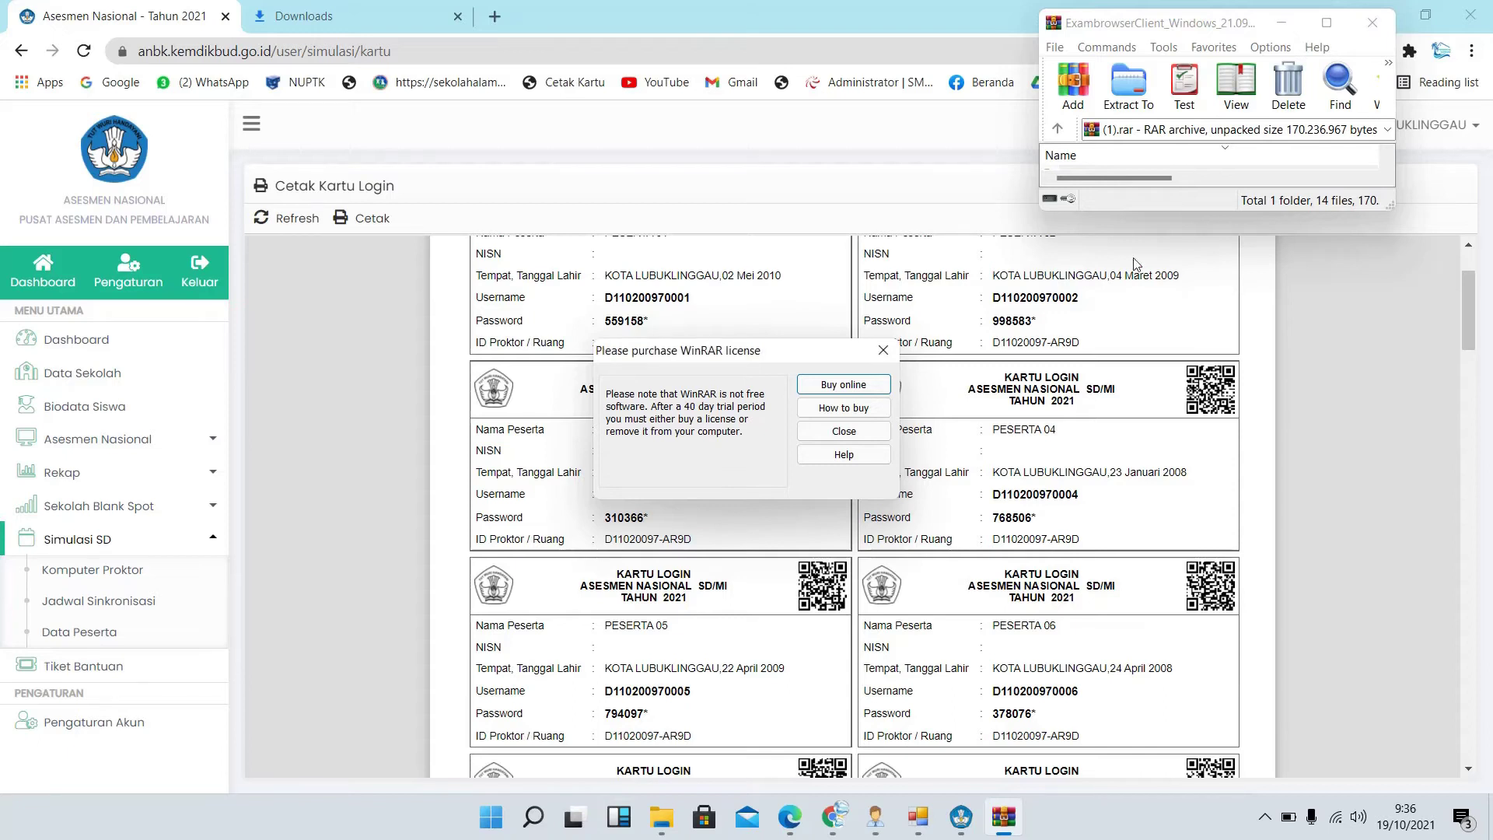
pyautogui.click(844, 432)
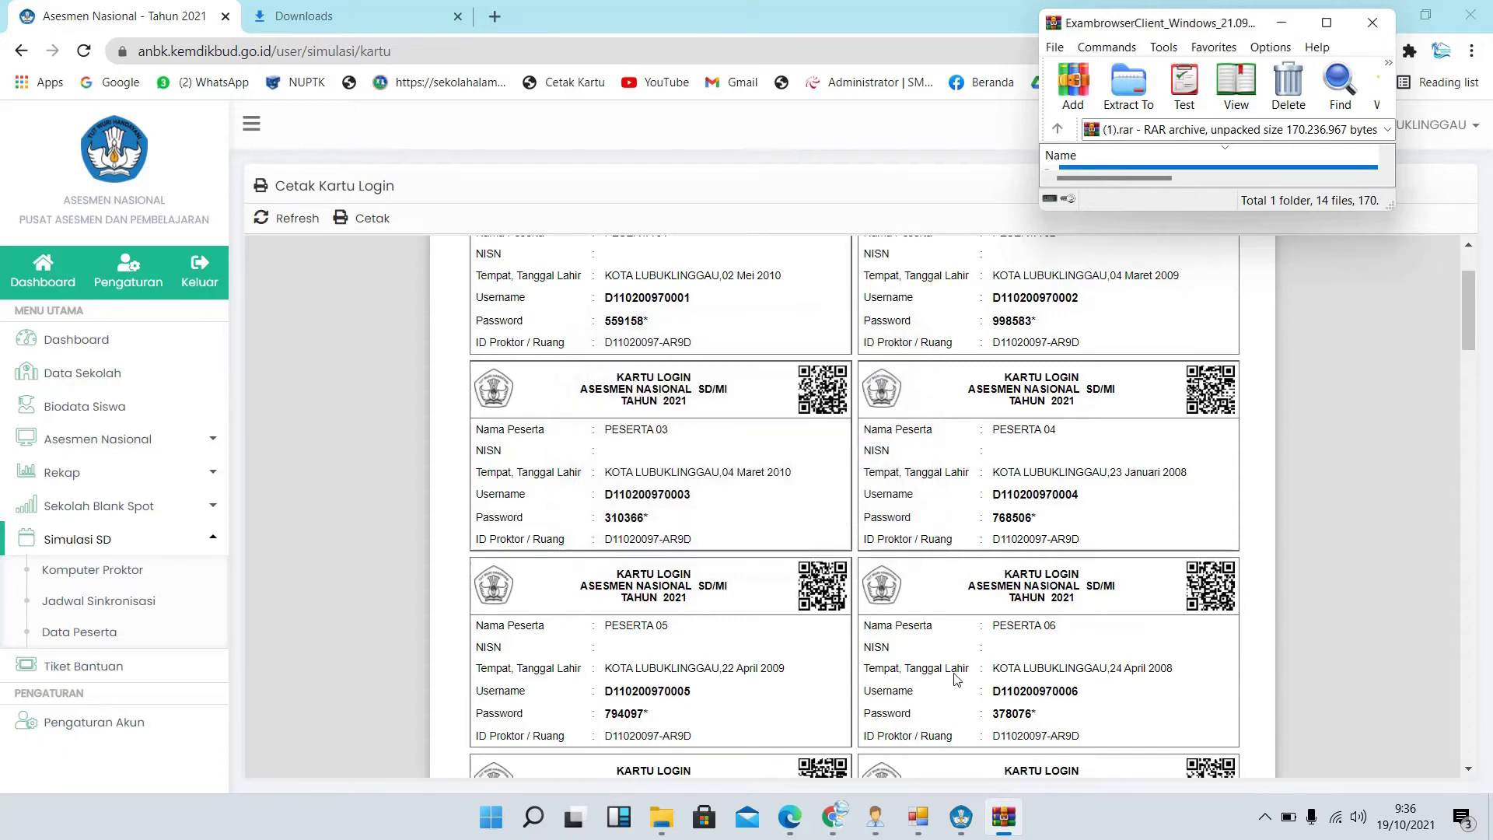
pyautogui.click(883, 827)
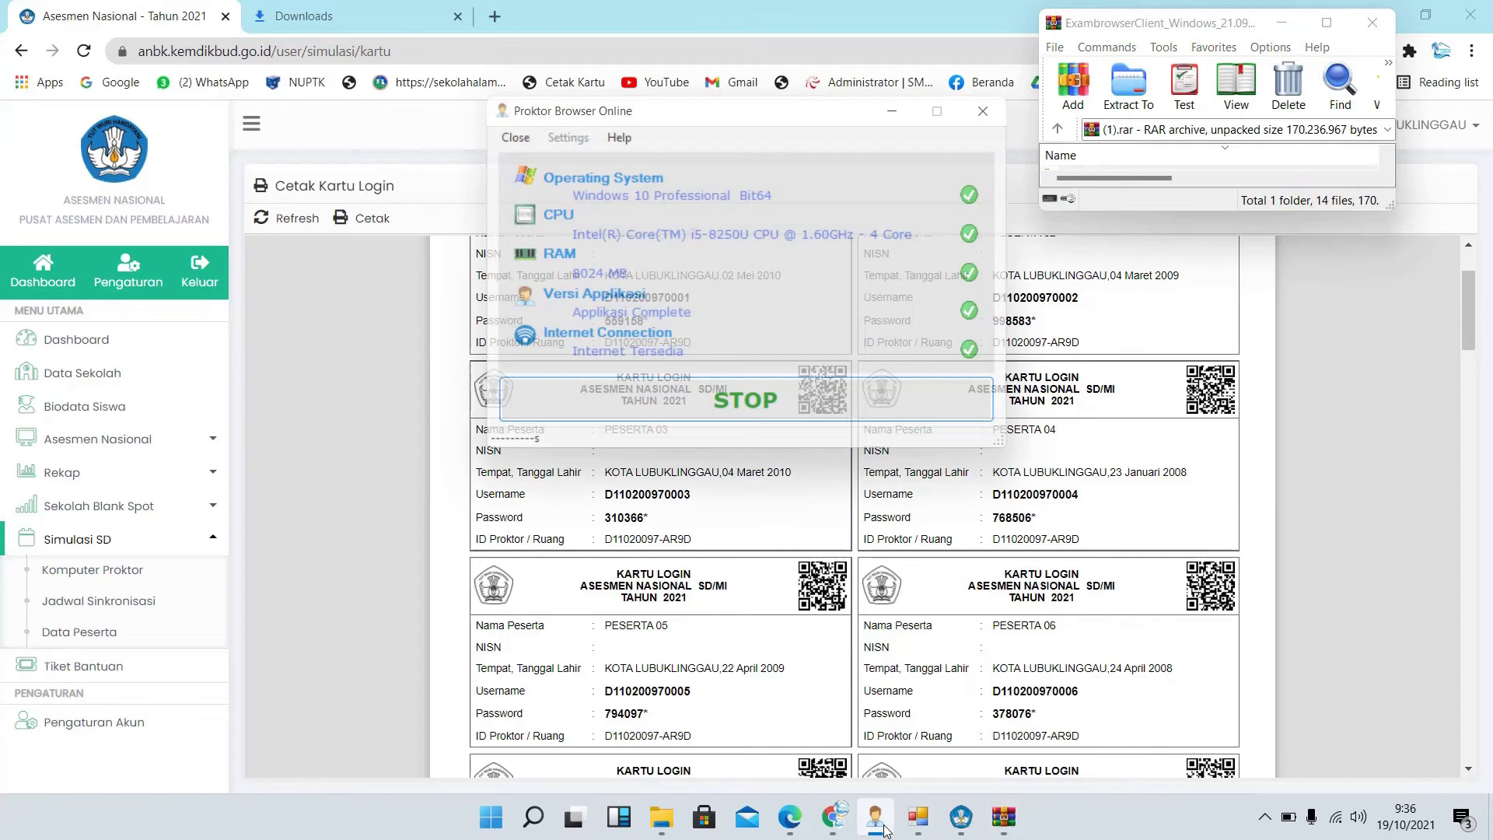
pyautogui.click(884, 829)
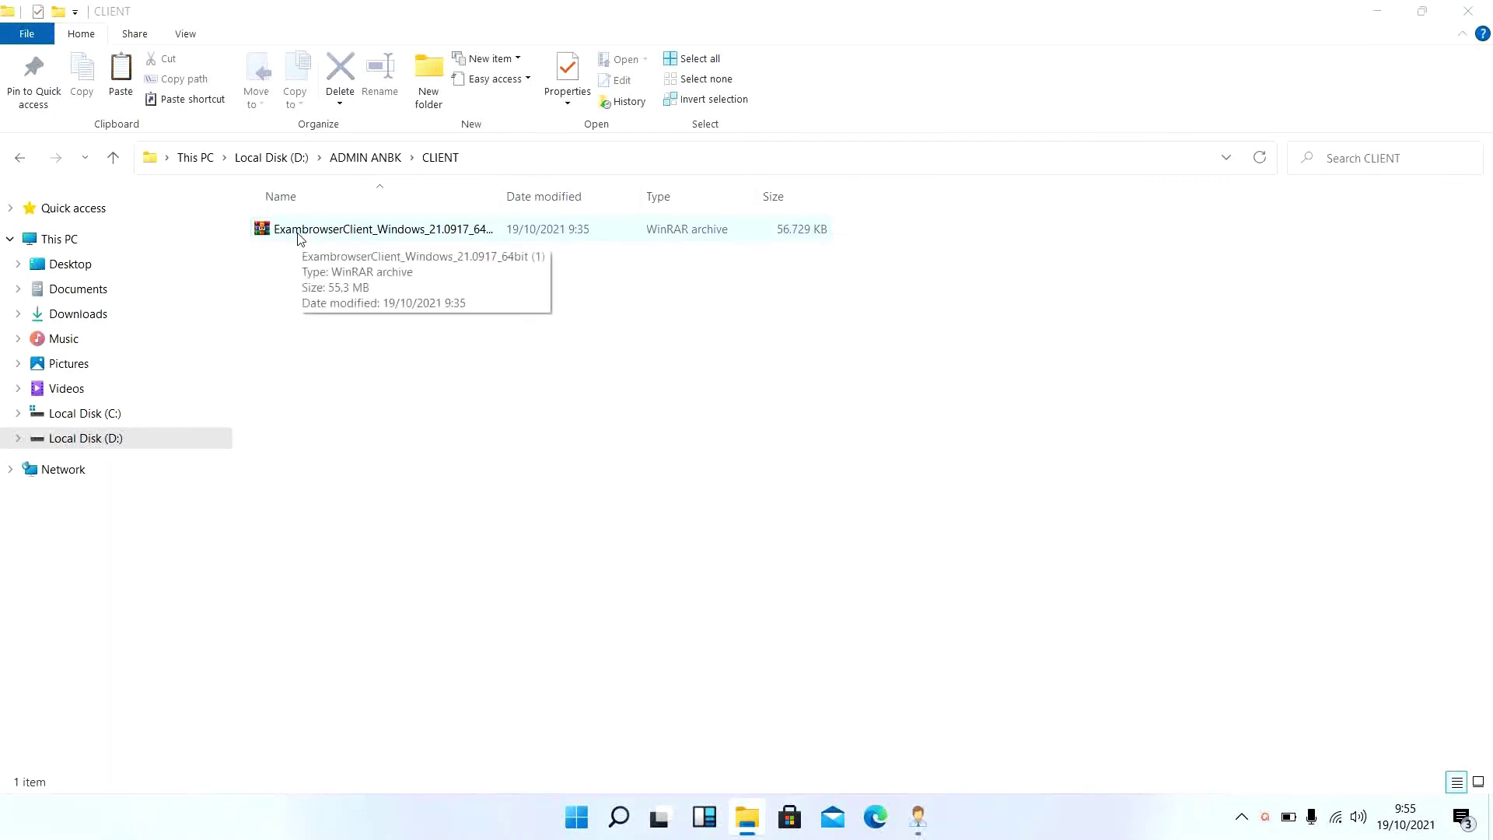
# - Extract the ExambrowserClient_Windows_21.0917_64bit archive directly into the CLIENT folder inside ADMIN ANBK on Local Disk (D:)
pyautogui.click(103, 442)
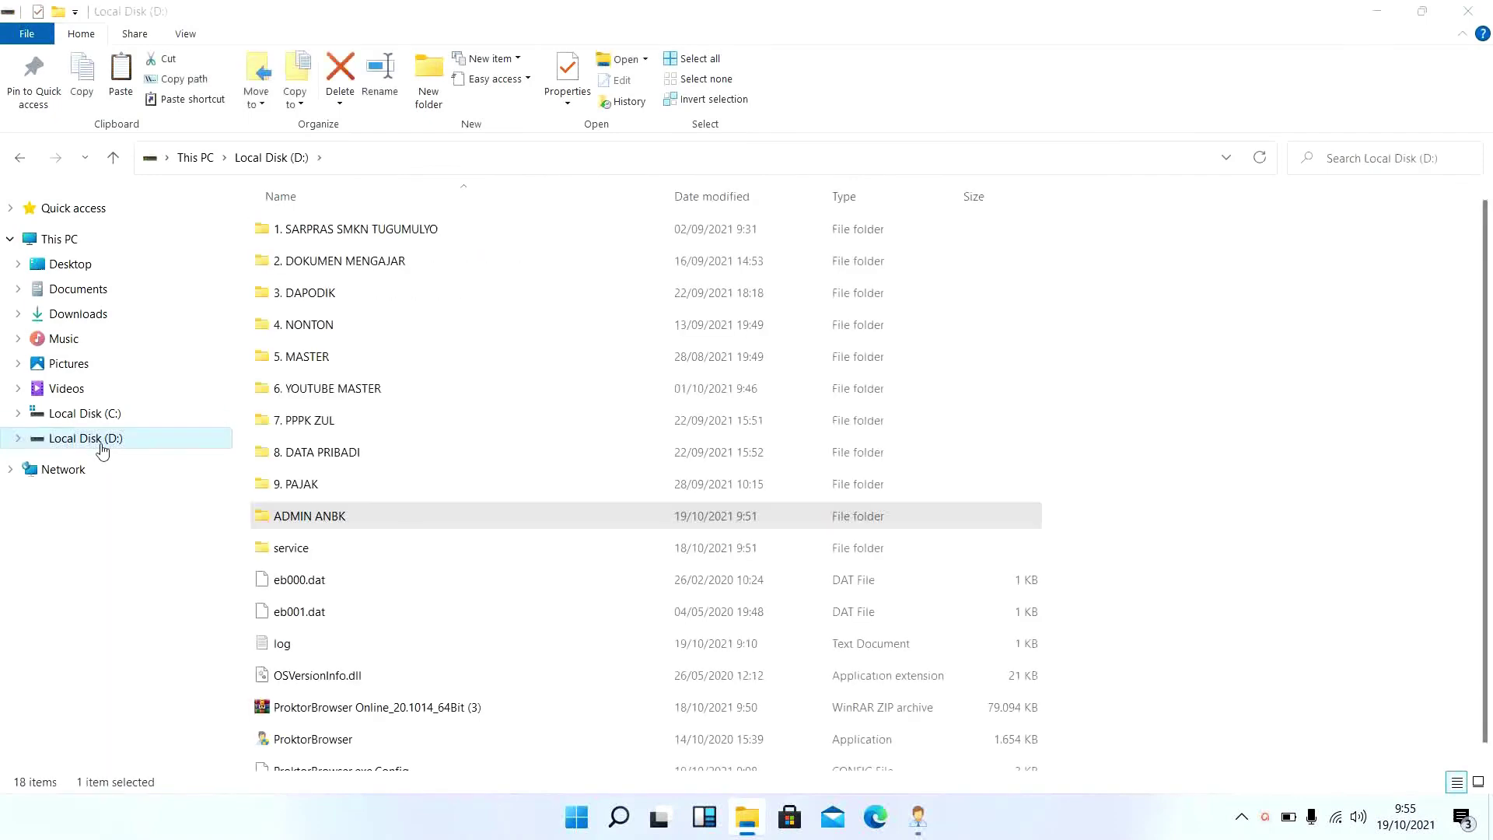
pyautogui.doubleClick(345, 515)
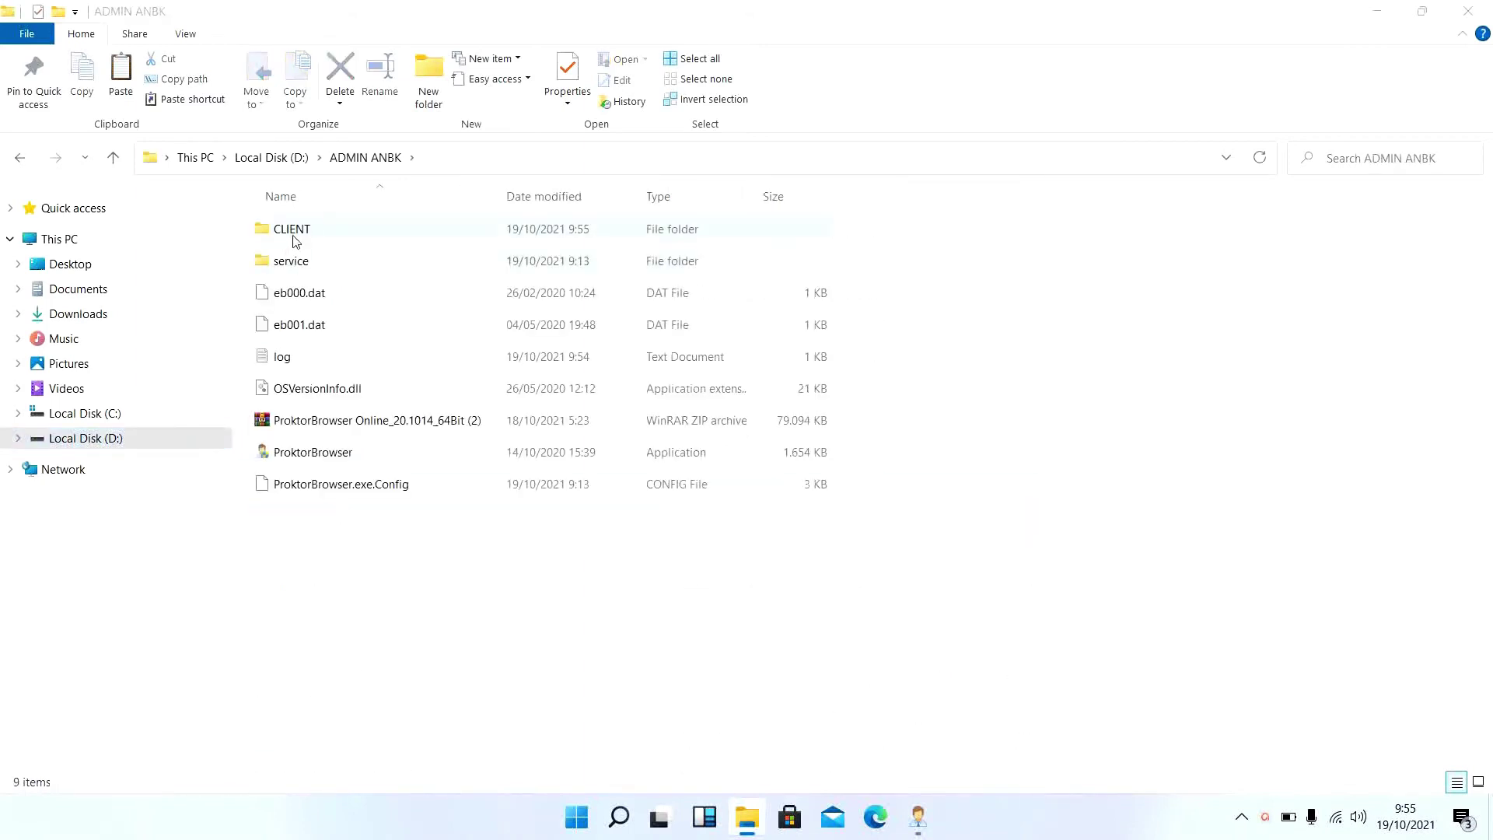
pyautogui.doubleClick(294, 237)
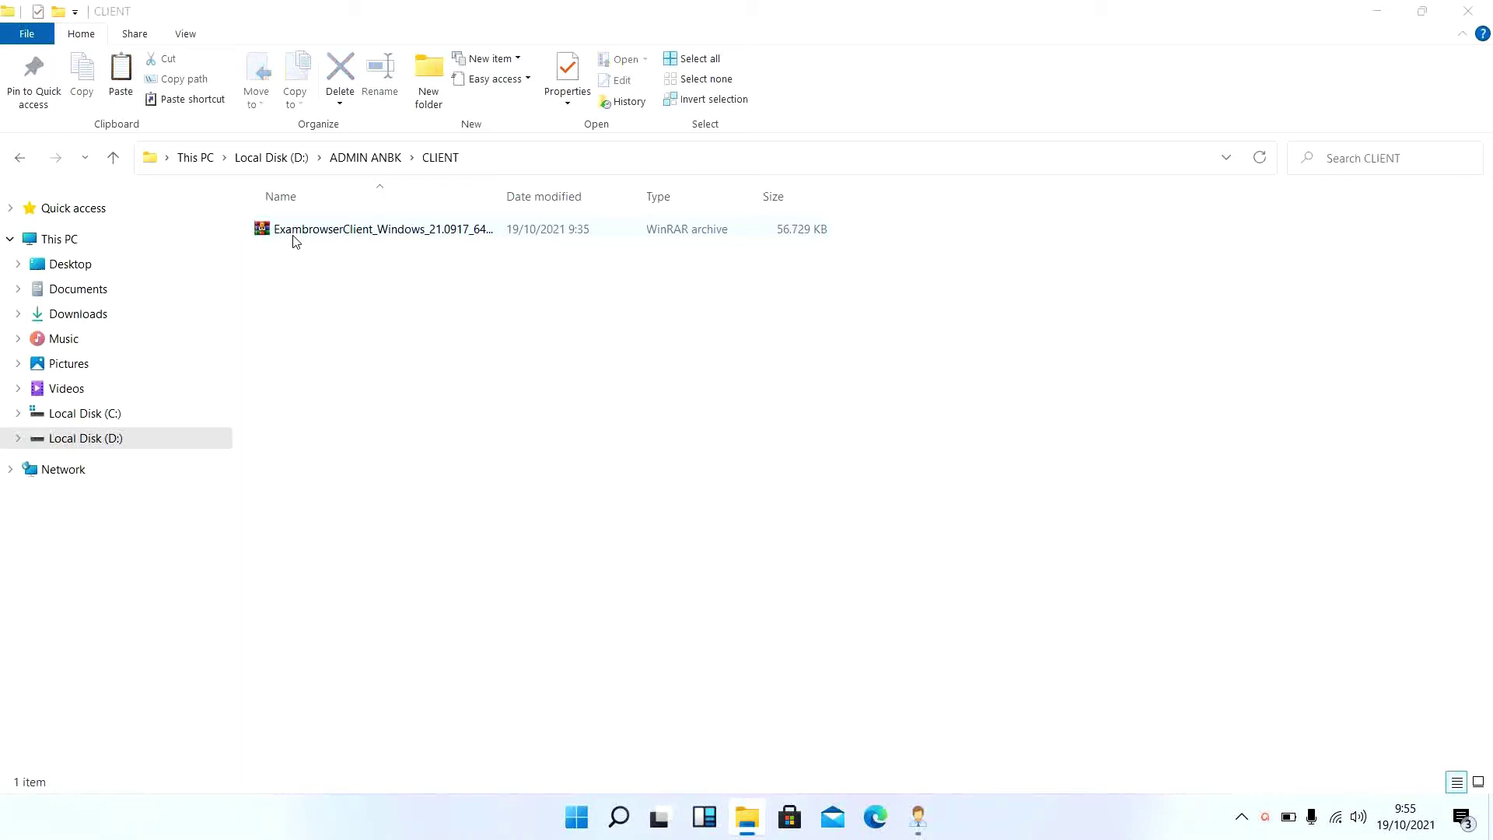
pyautogui.rightClick(295, 240)
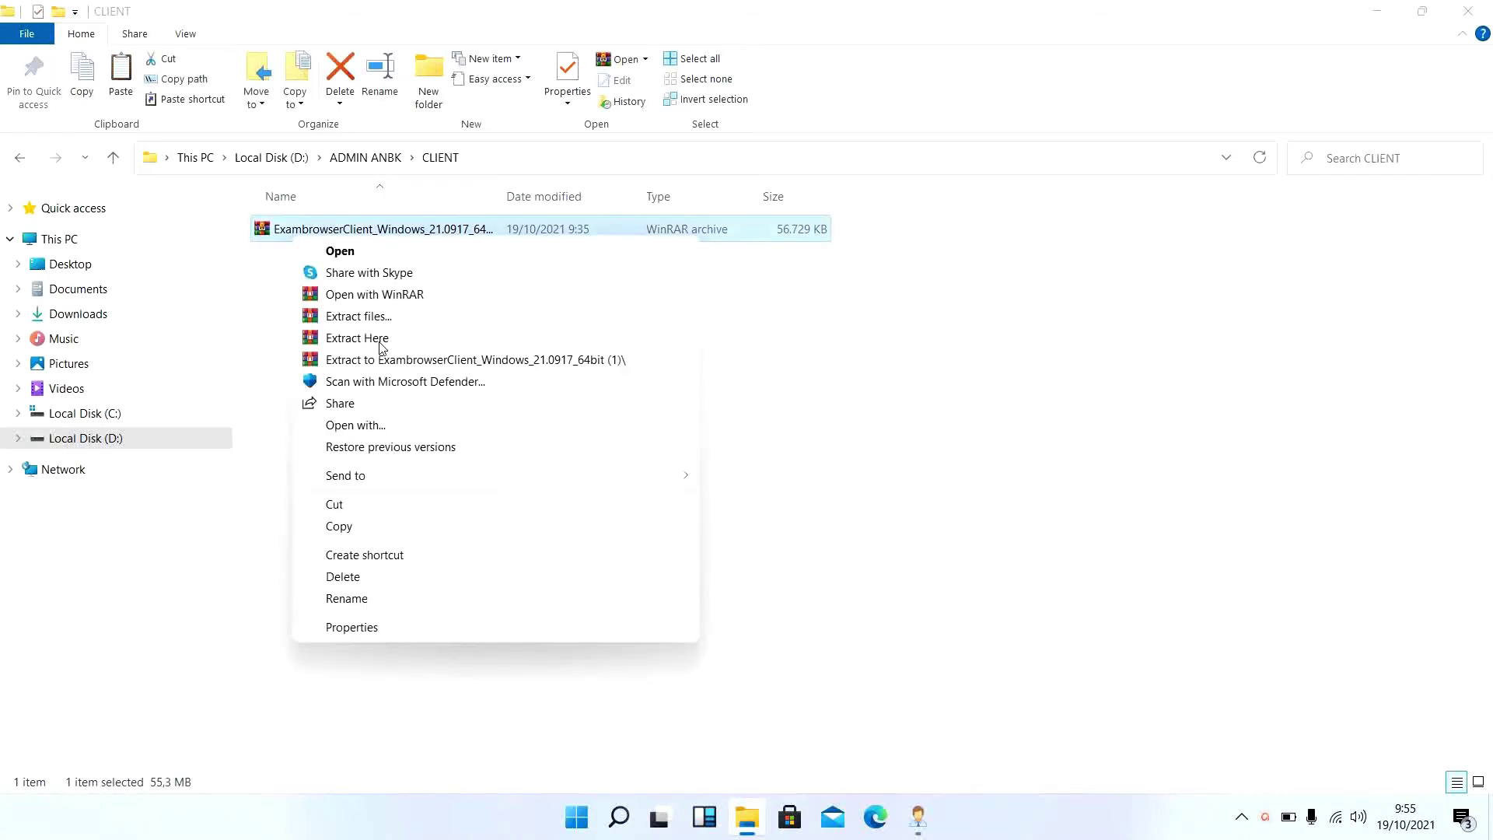
pyautogui.click(382, 339)
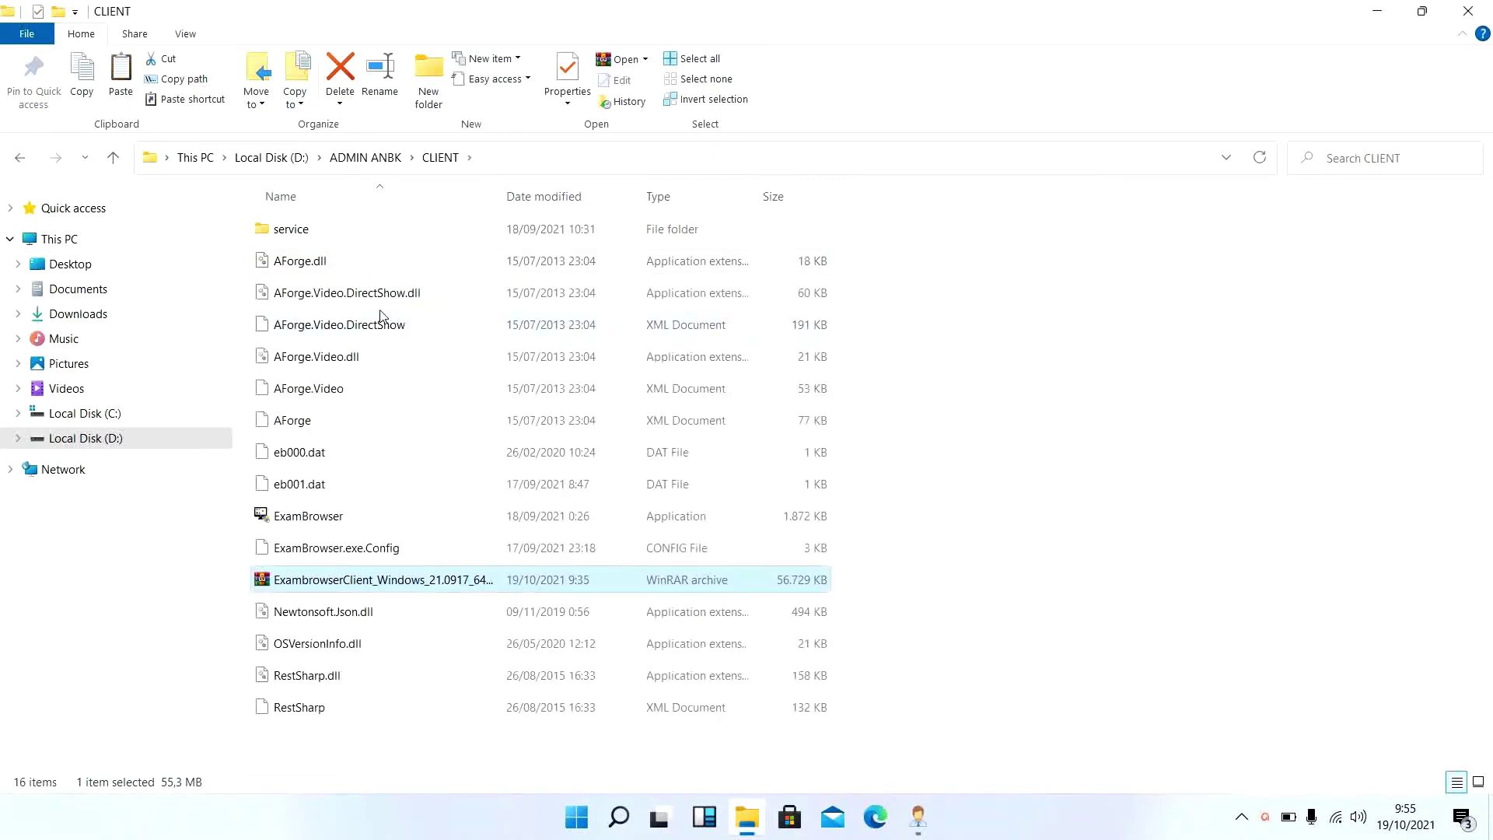
# - Create a desktop shortcut for the ExamBrowser application in the CLIENT folder and minimize the folder window
pyautogui.click(347, 521)
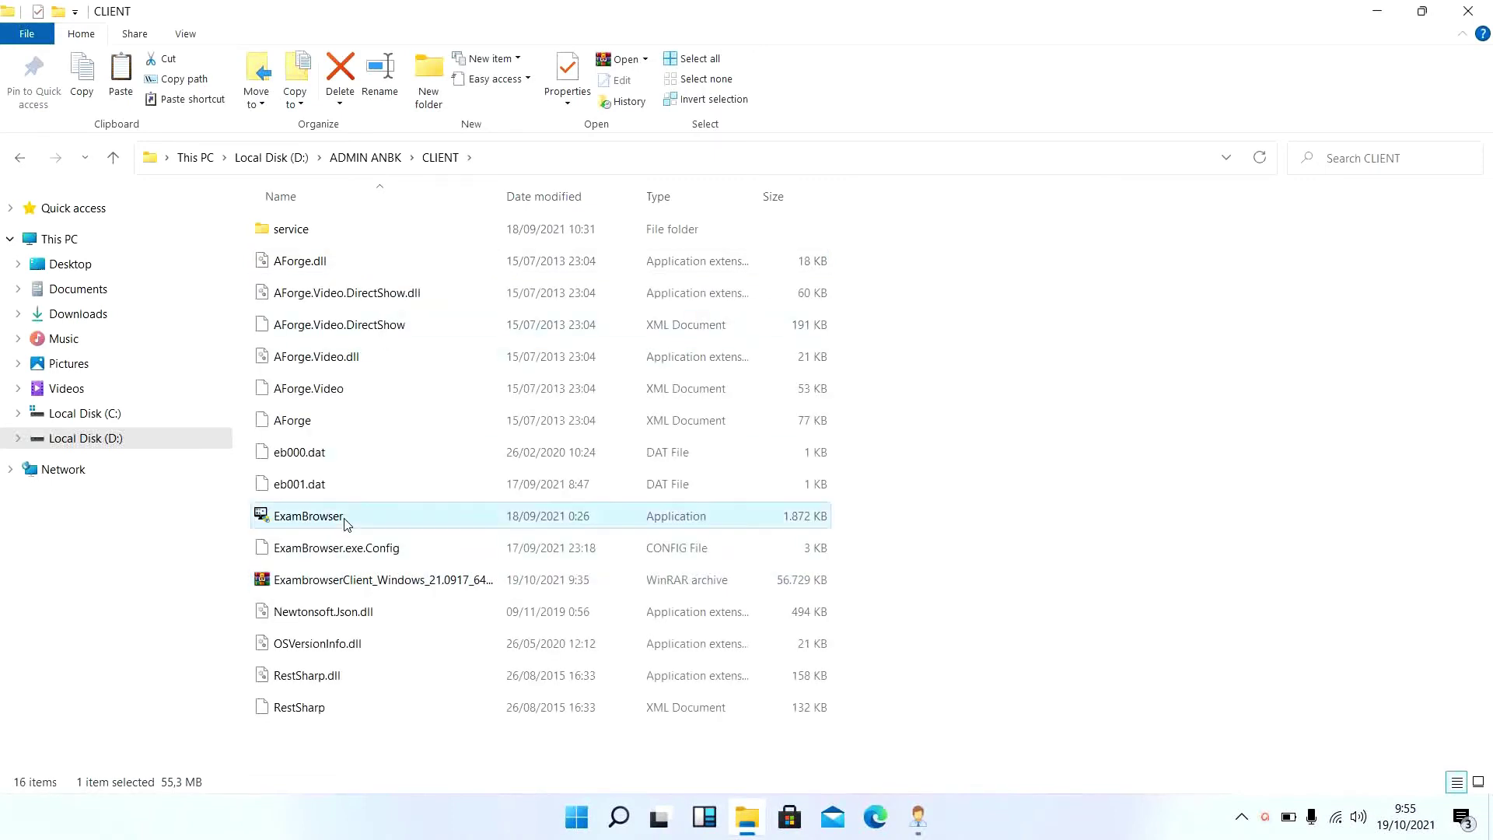
pyautogui.rightClick(346, 523)
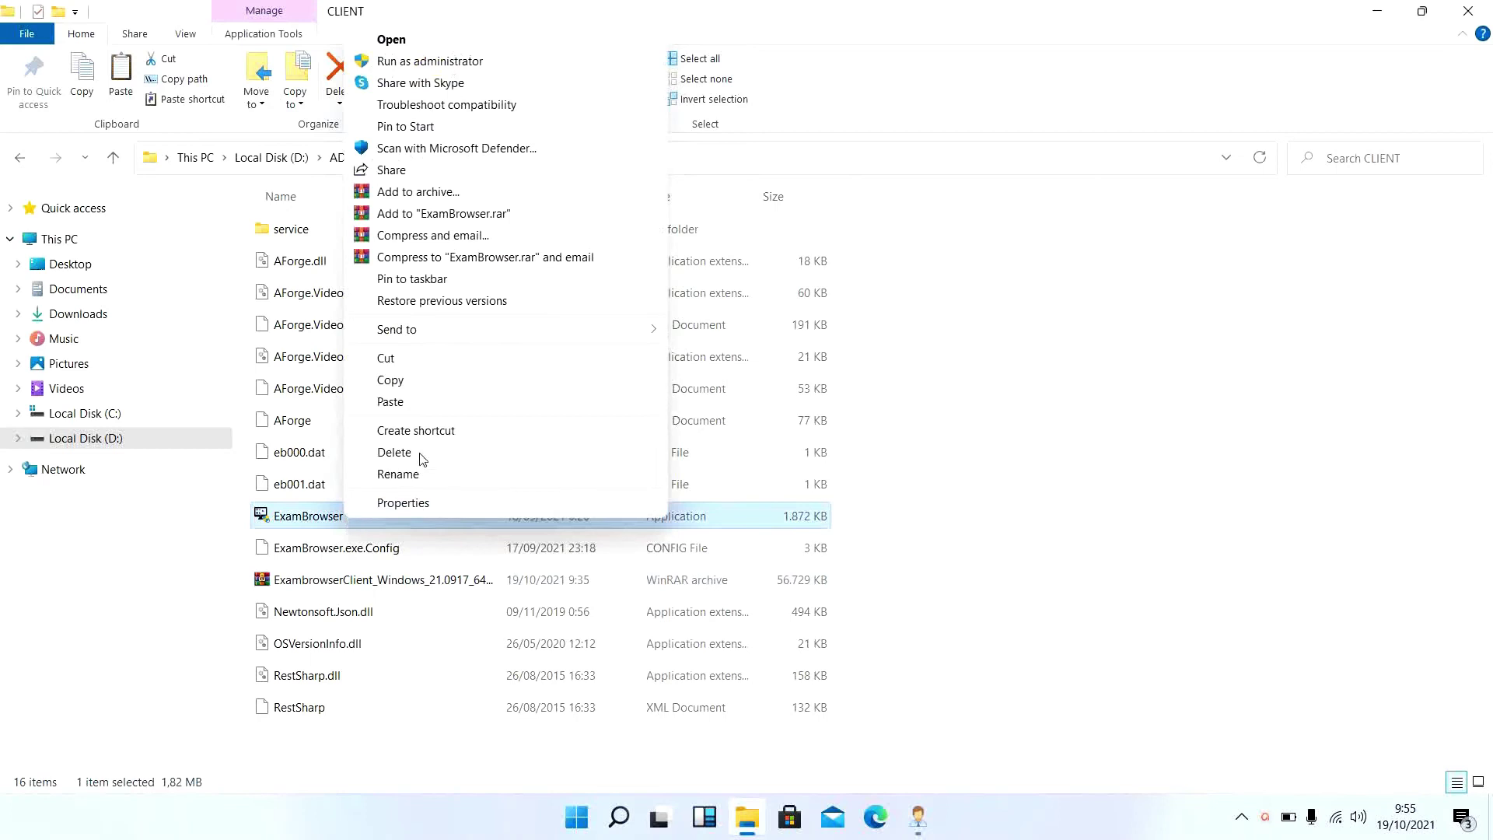
pyautogui.moveTo(603, 329)
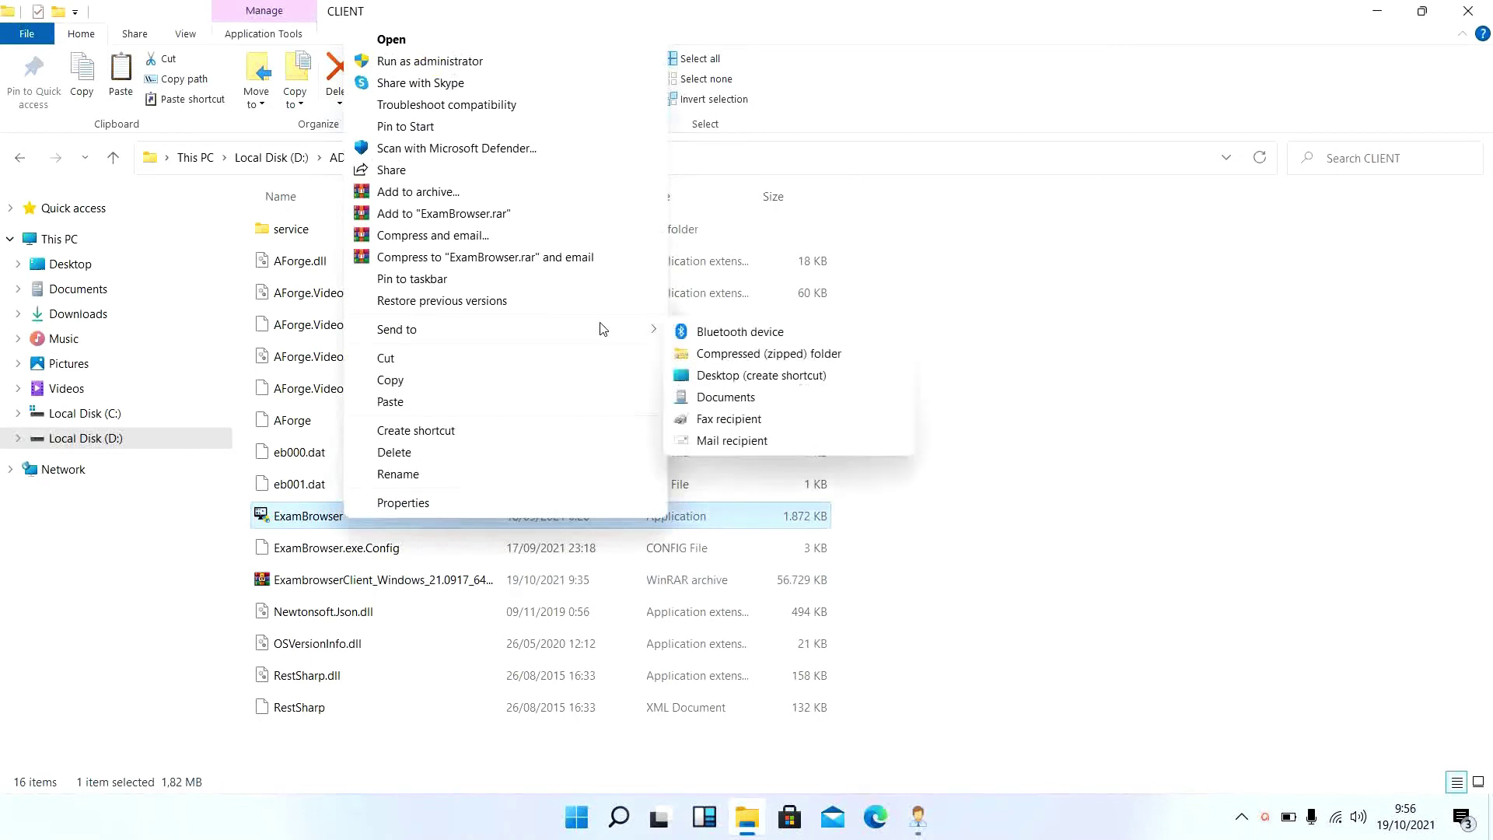
pyautogui.click(736, 376)
pyautogui.click(1383, 15)
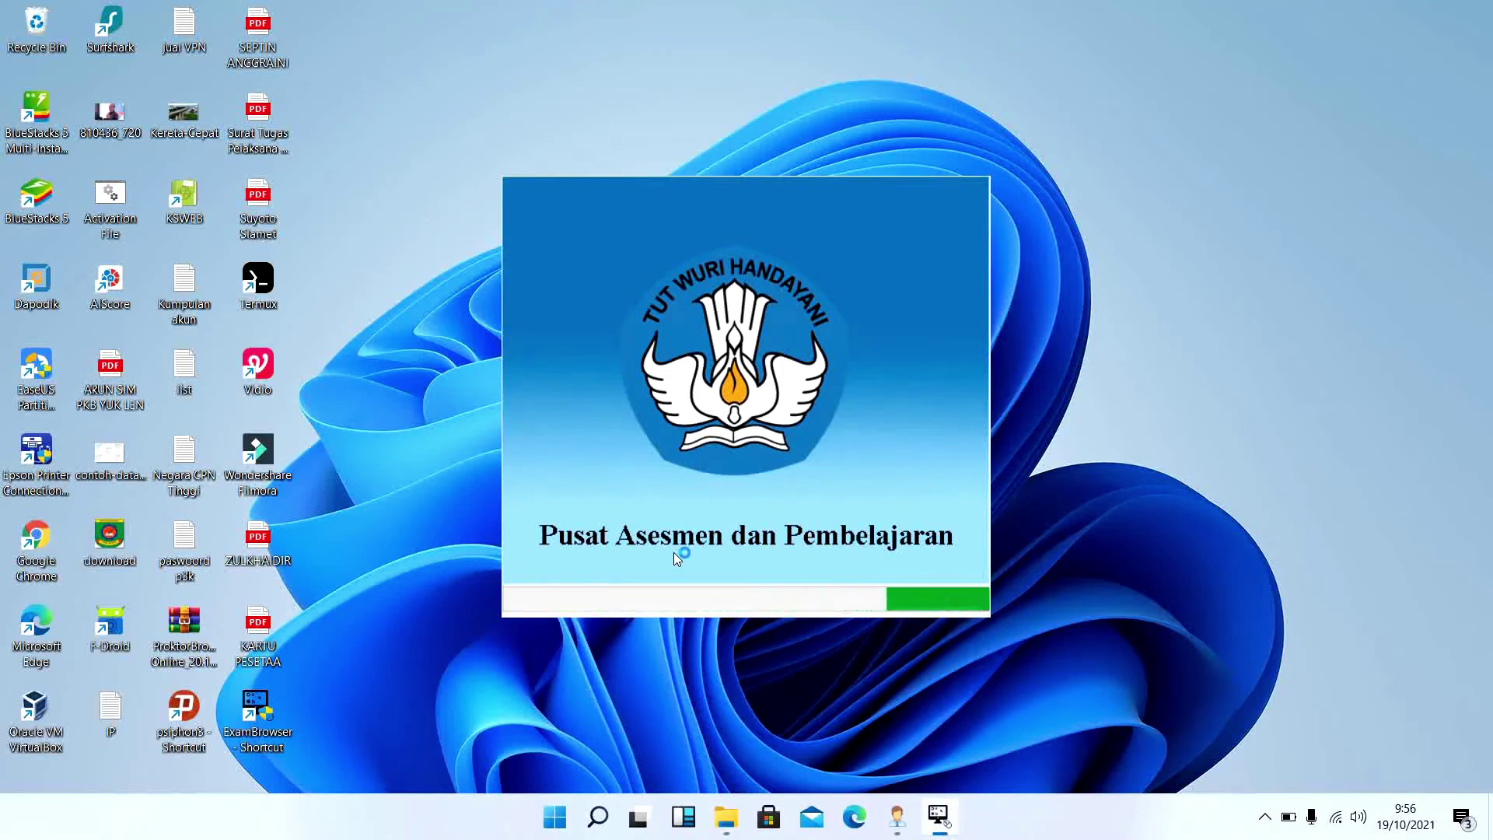
# - Run the exam client from Exam Browser and log in with the username and password from the participant's login card
pyautogui.click(935, 818)
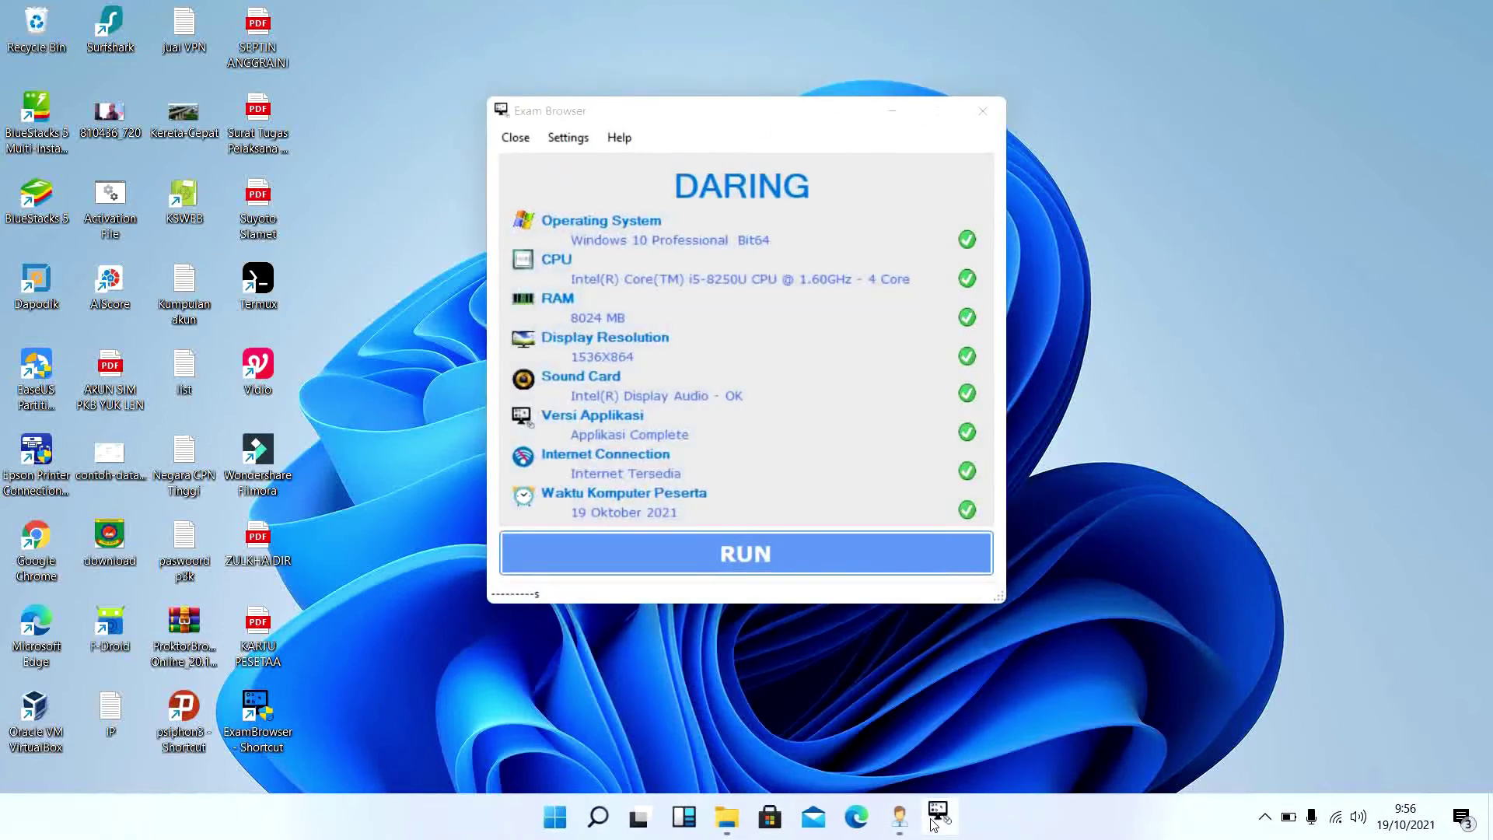
pyautogui.moveTo(934, 824)
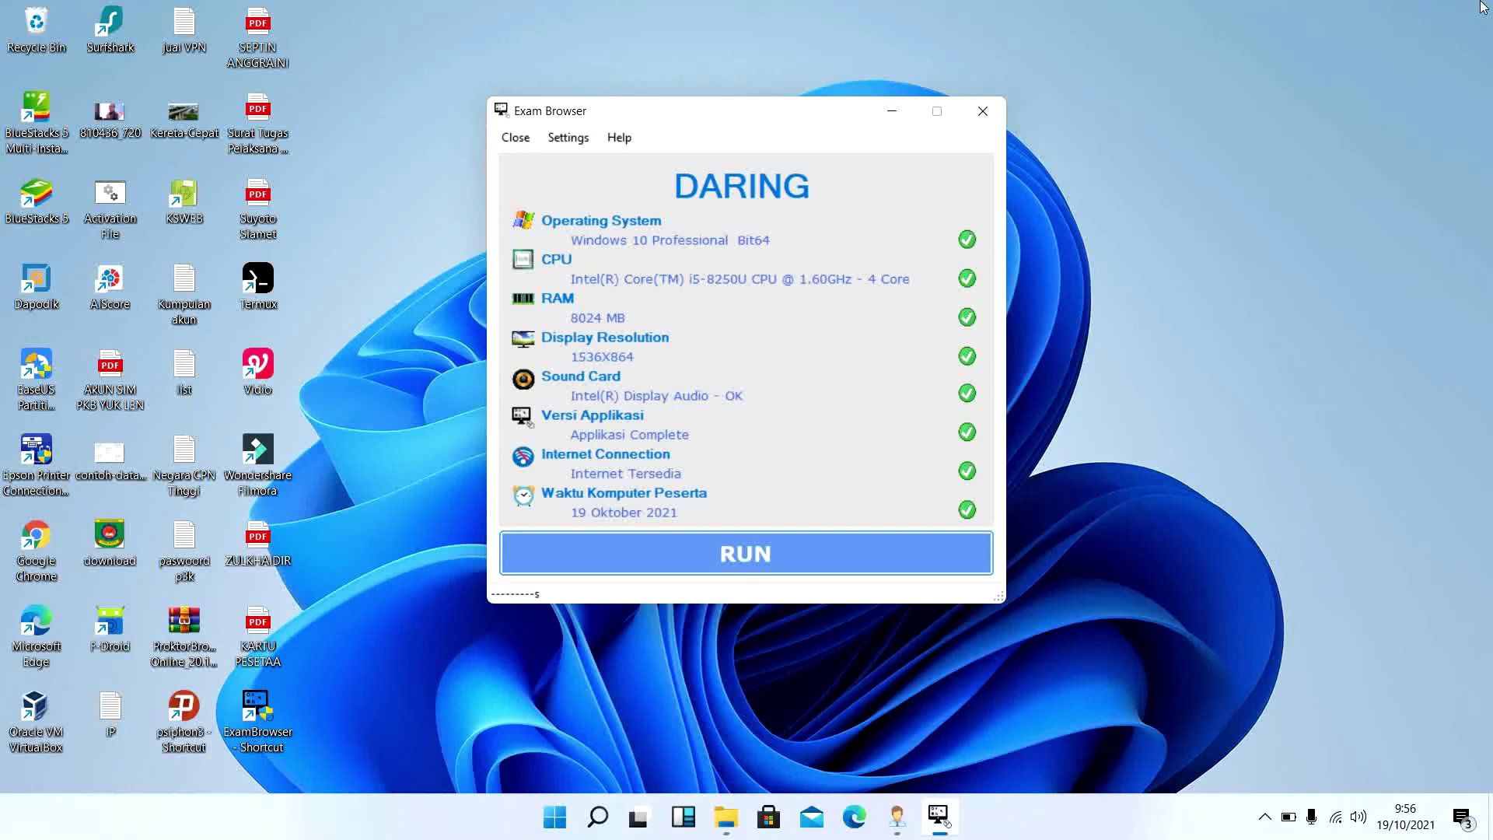
pyautogui.click(851, 566)
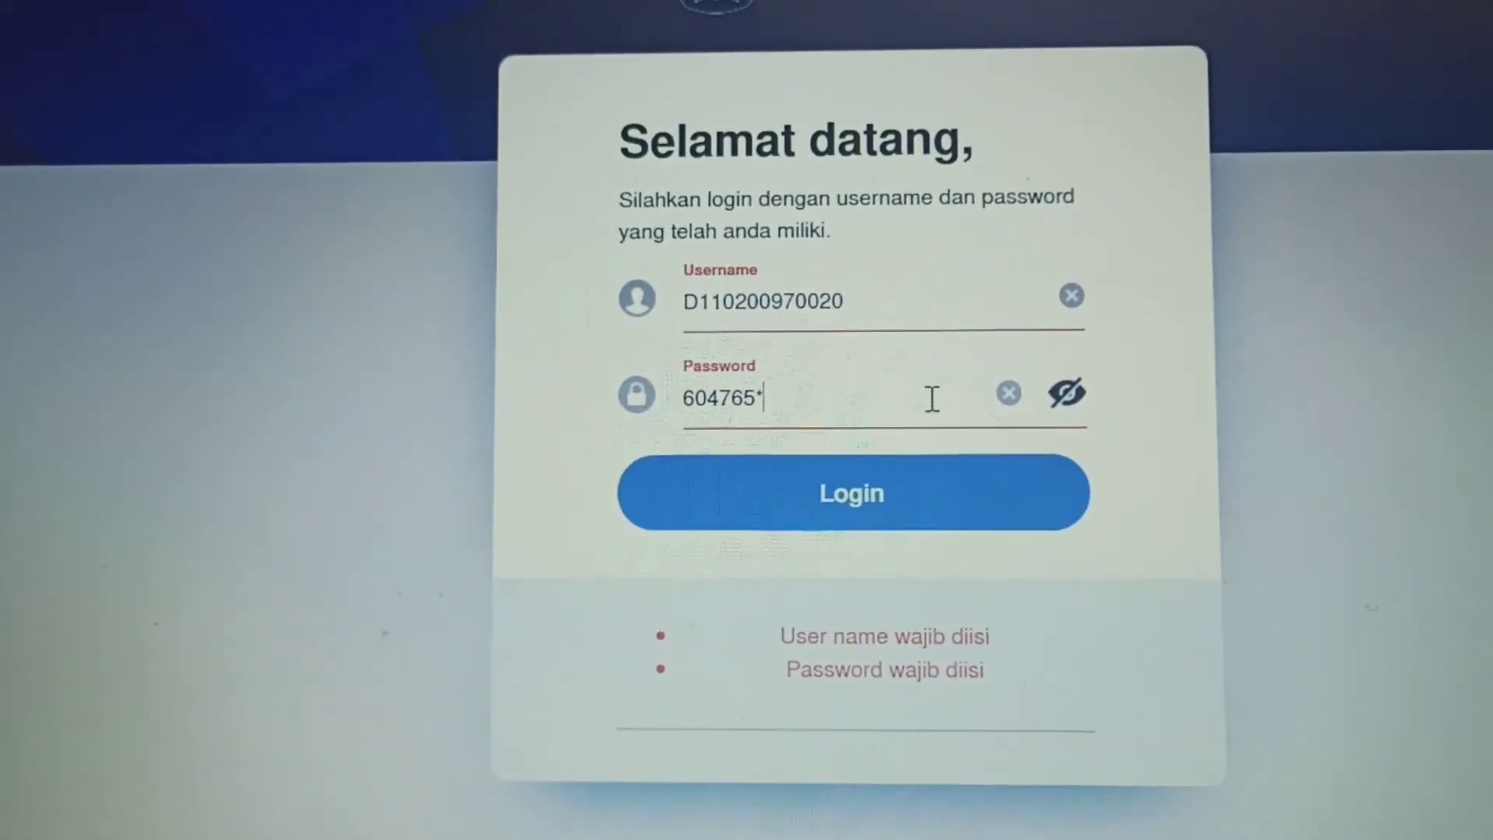
pyautogui.click(935, 458)
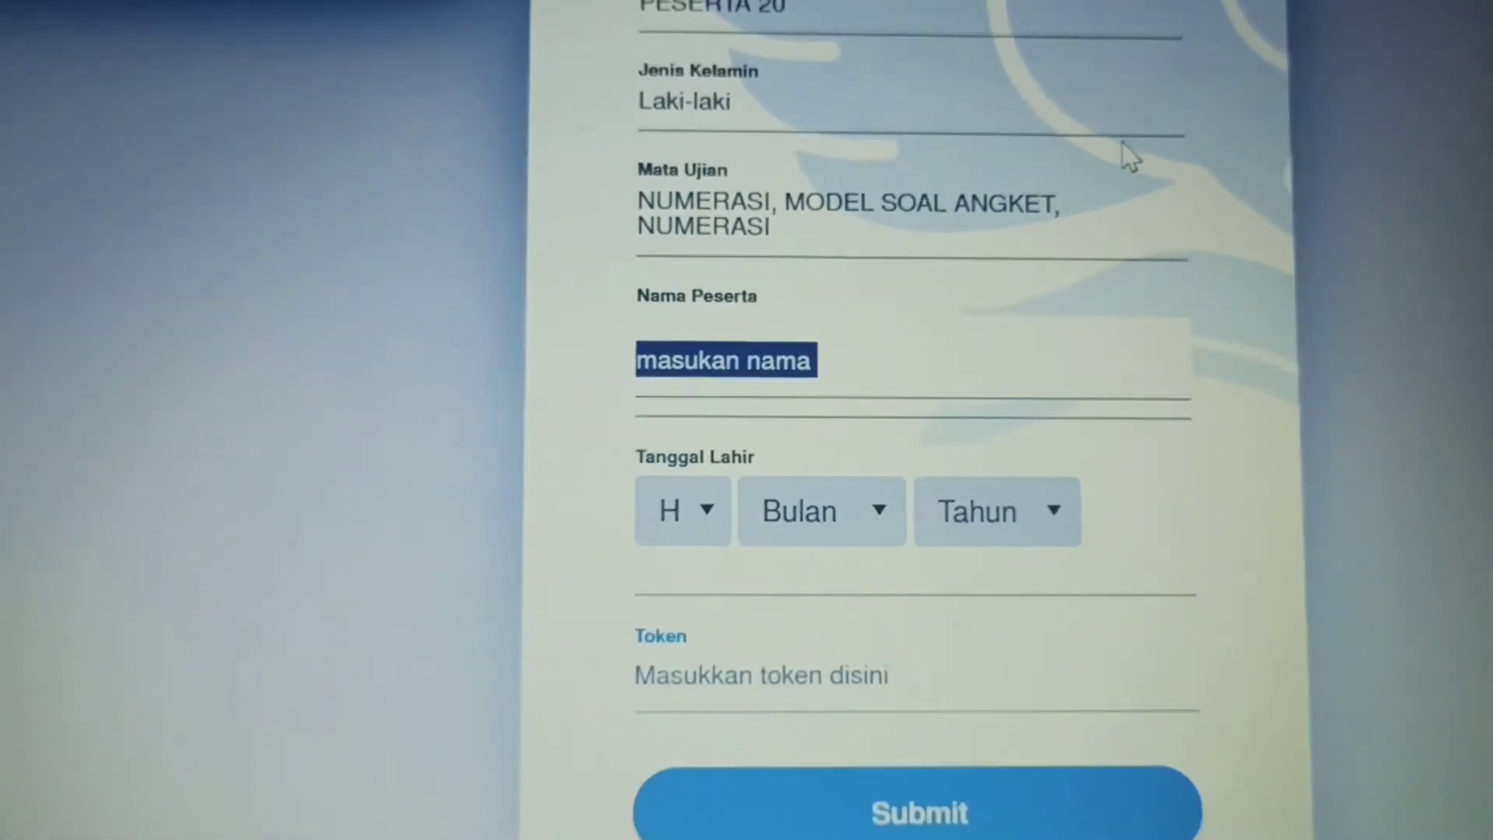
# - Enter the participant's name under Nama Peserta and select the day, month and year of birth under Tanggal Lahir
pyautogui.click(1020, 312)
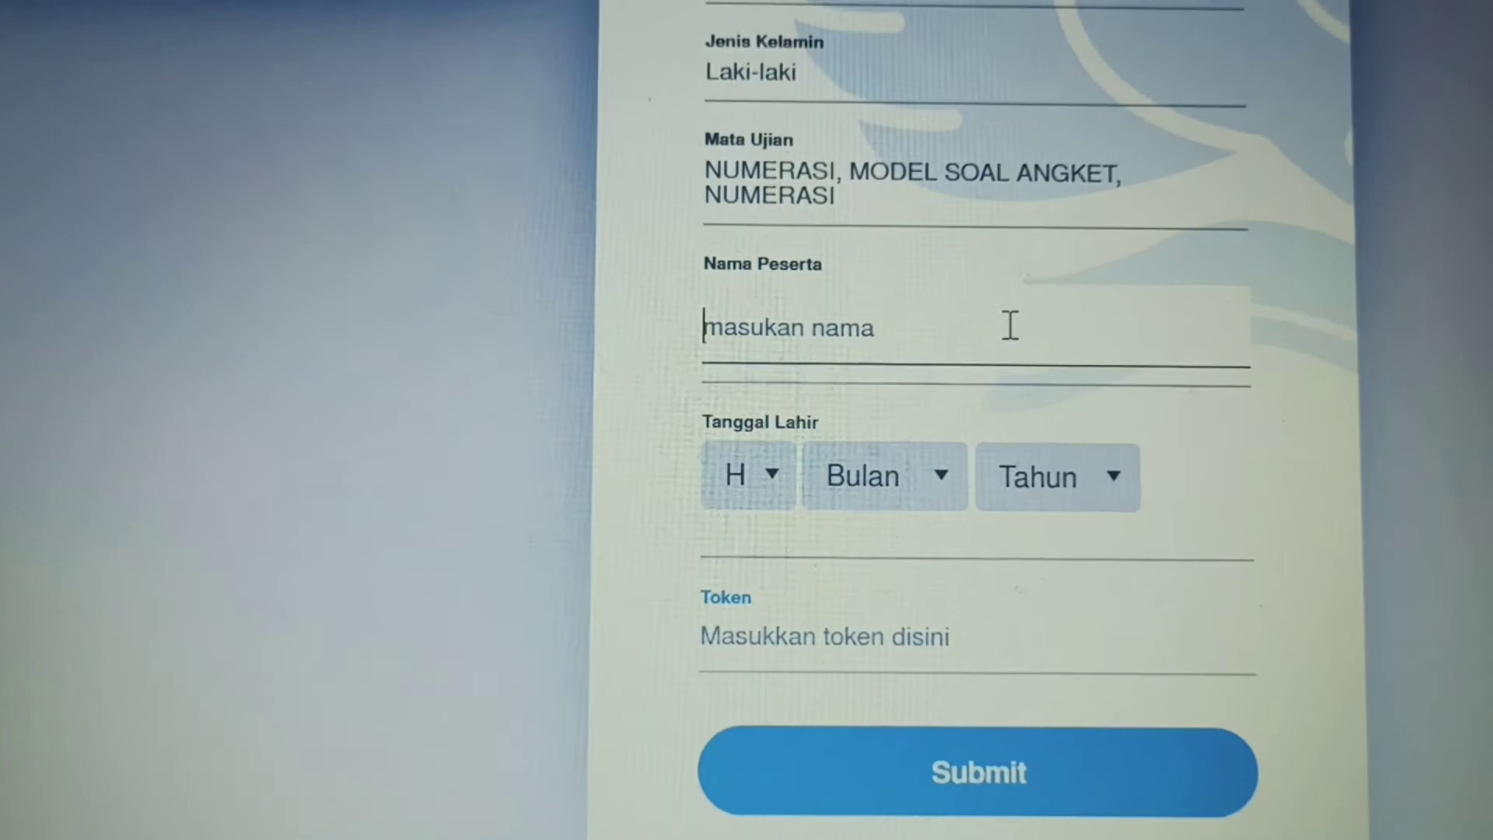
pyautogui.write('juna')
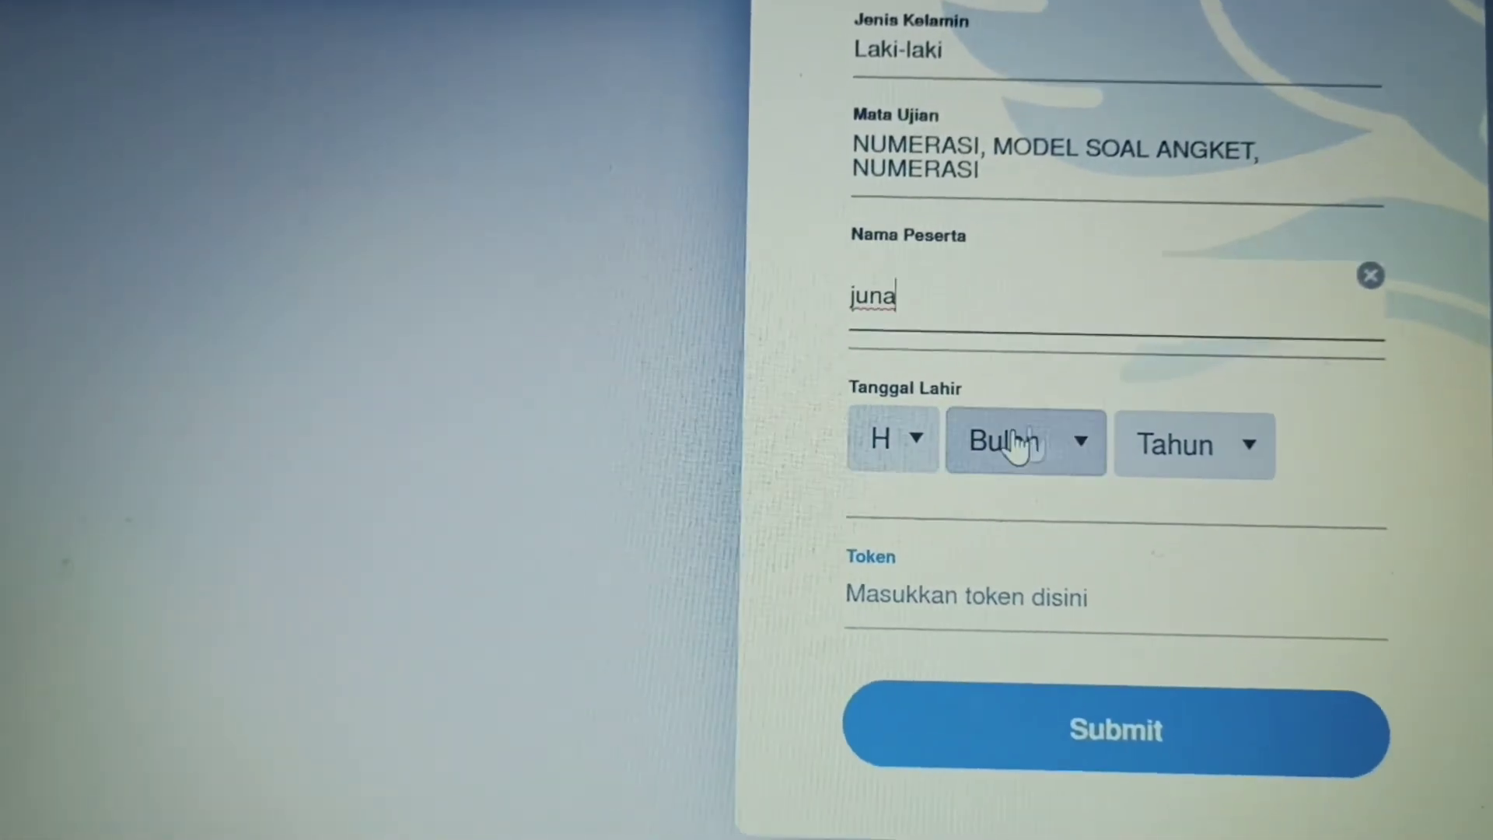
pyautogui.click(921, 459)
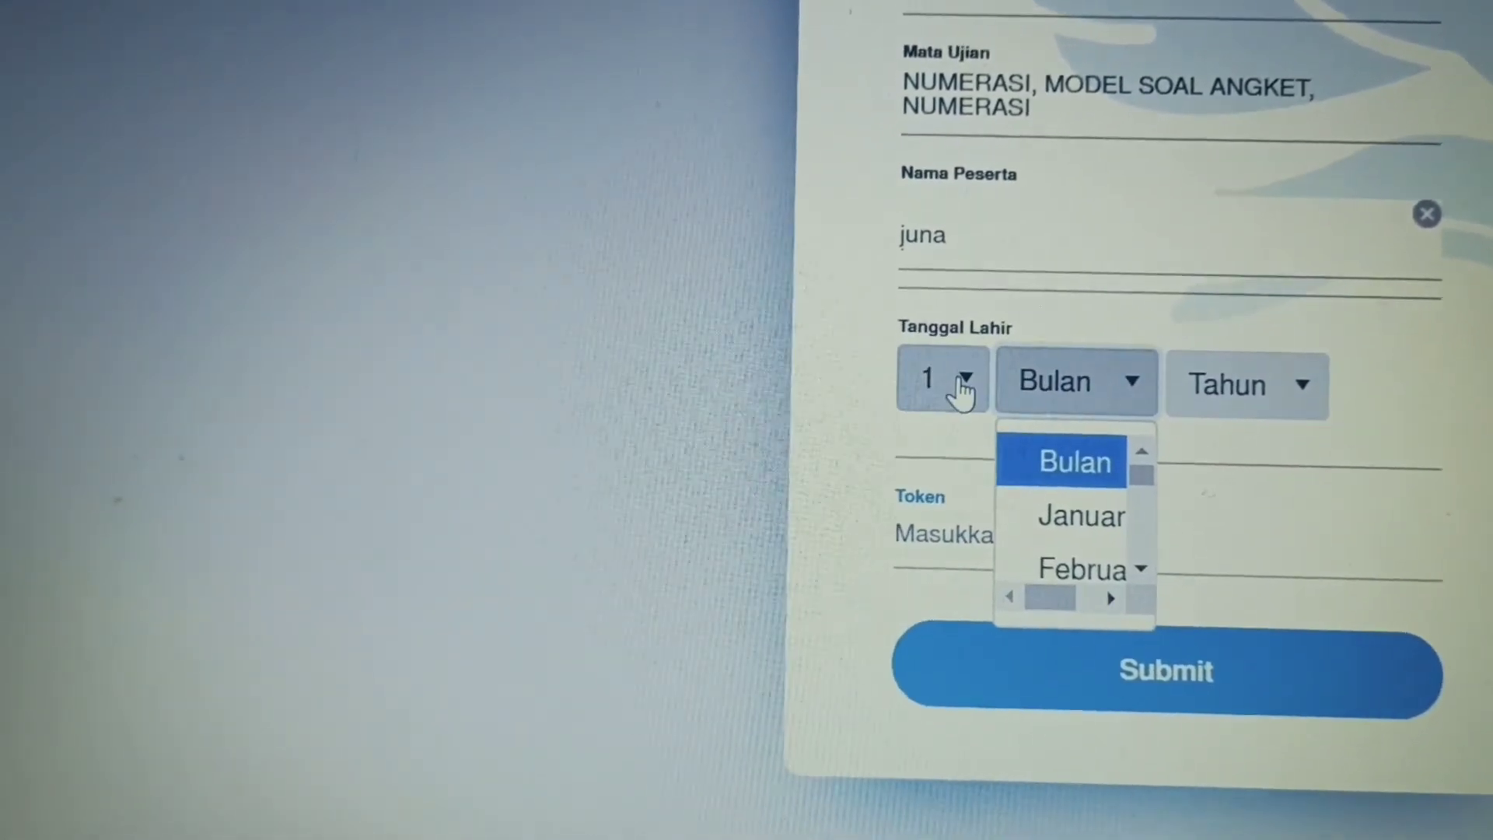
pyautogui.click(958, 387)
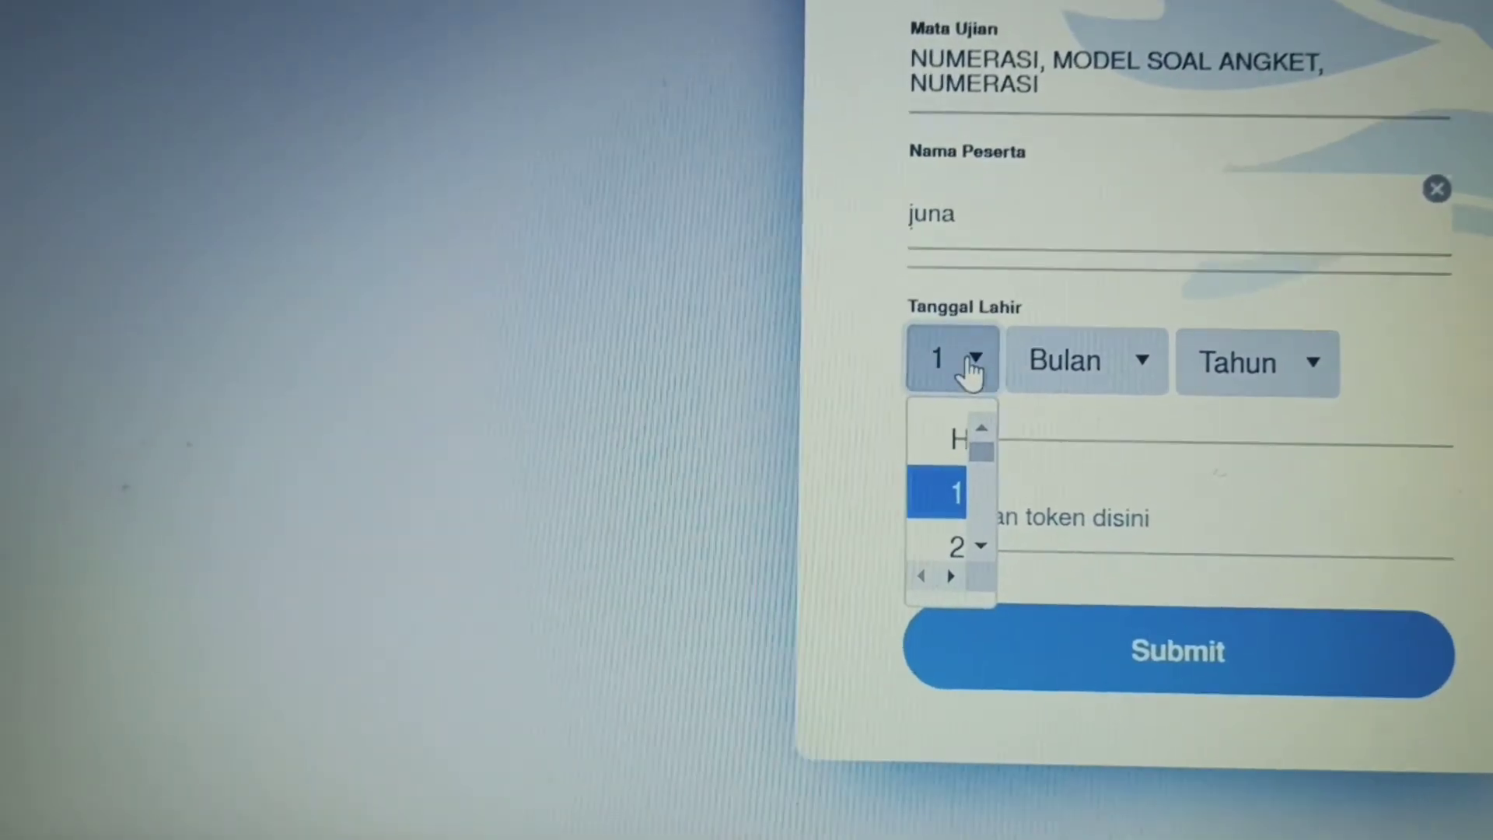
pyautogui.click(996, 390)
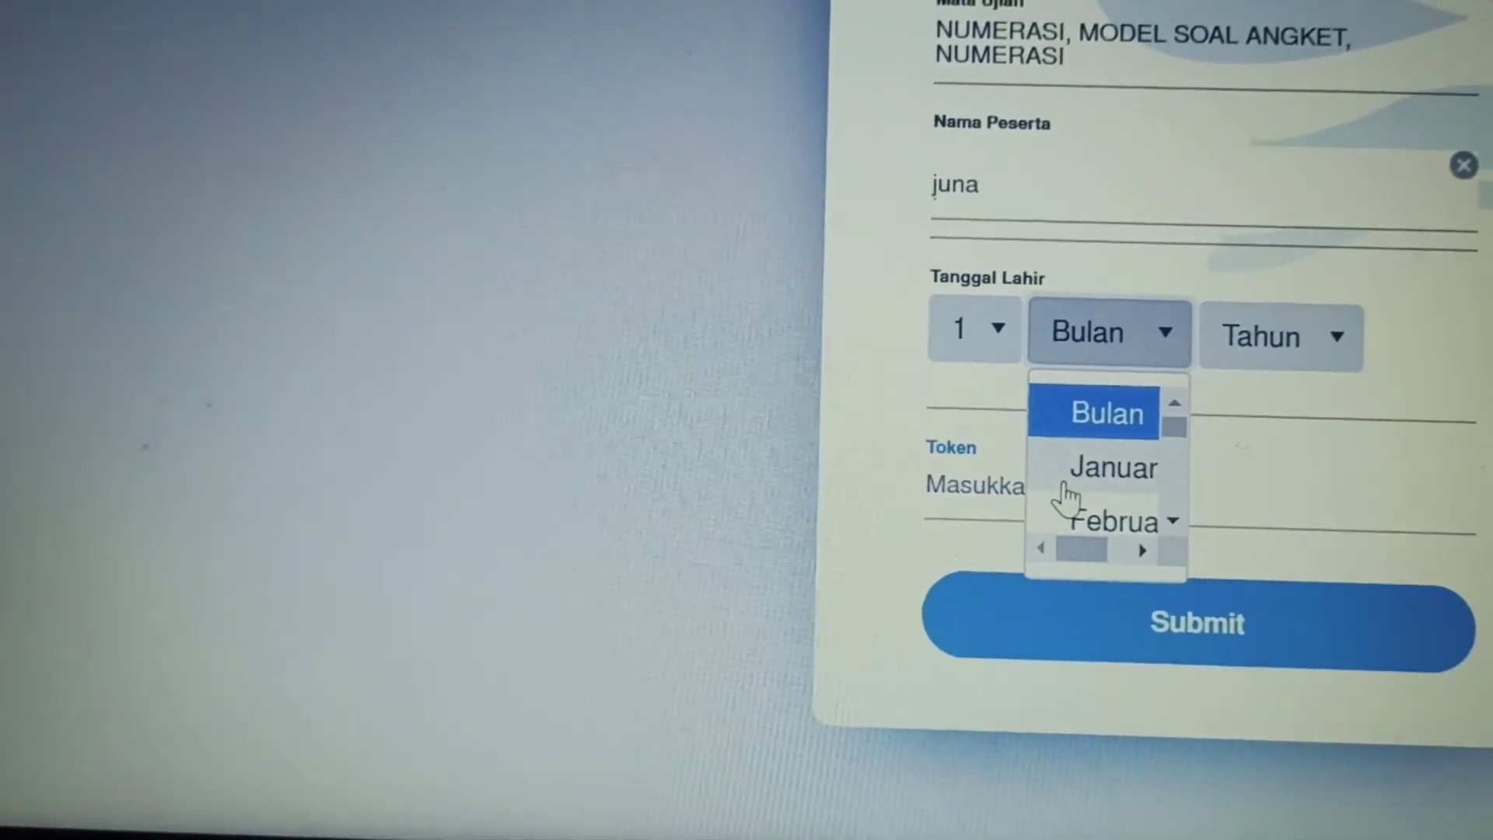
pyautogui.click(1081, 428)
pyautogui.click(1232, 348)
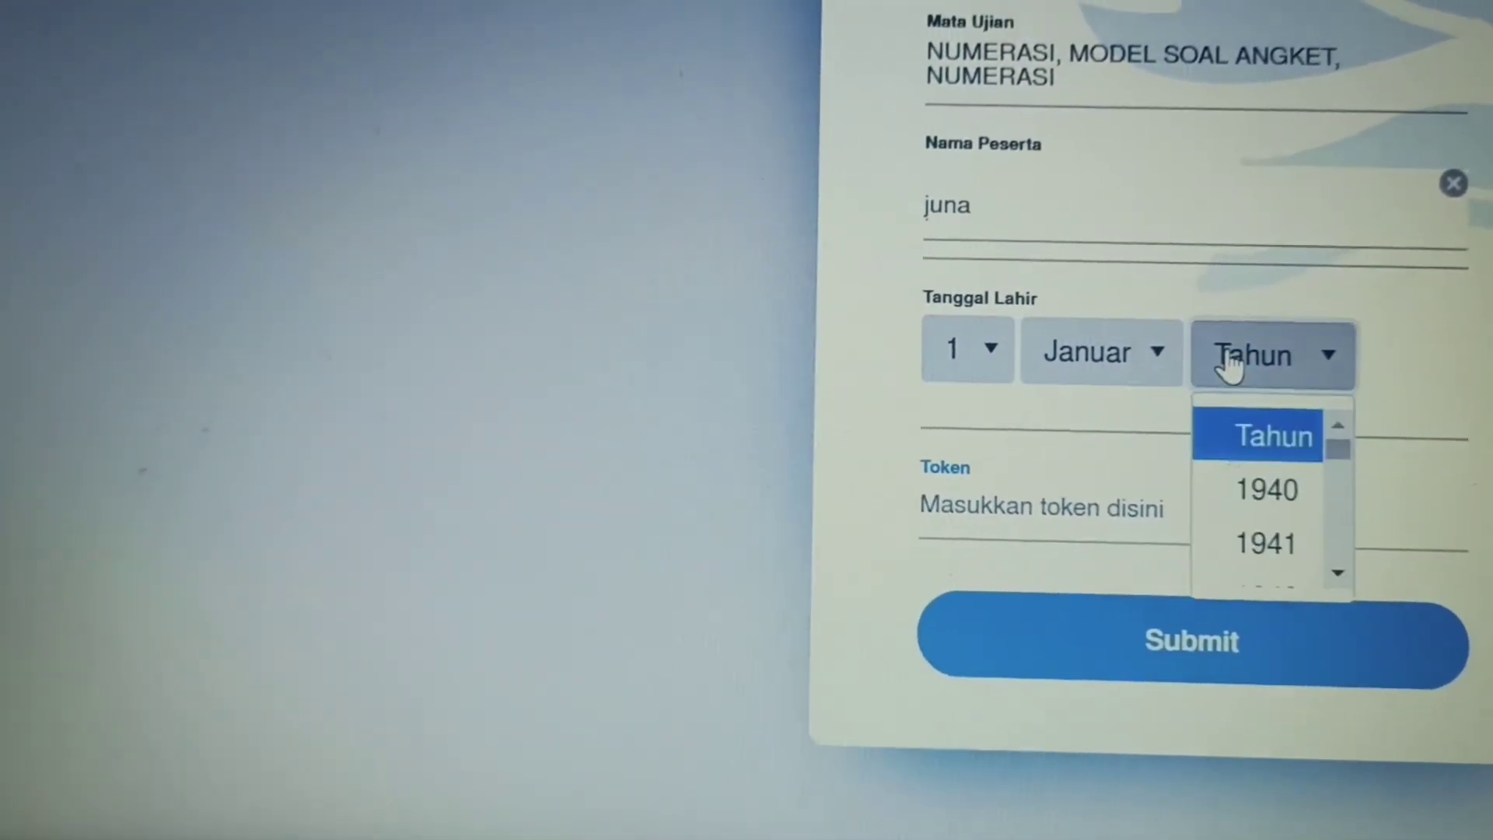
pyautogui.scroll(-7, 1346, 549)
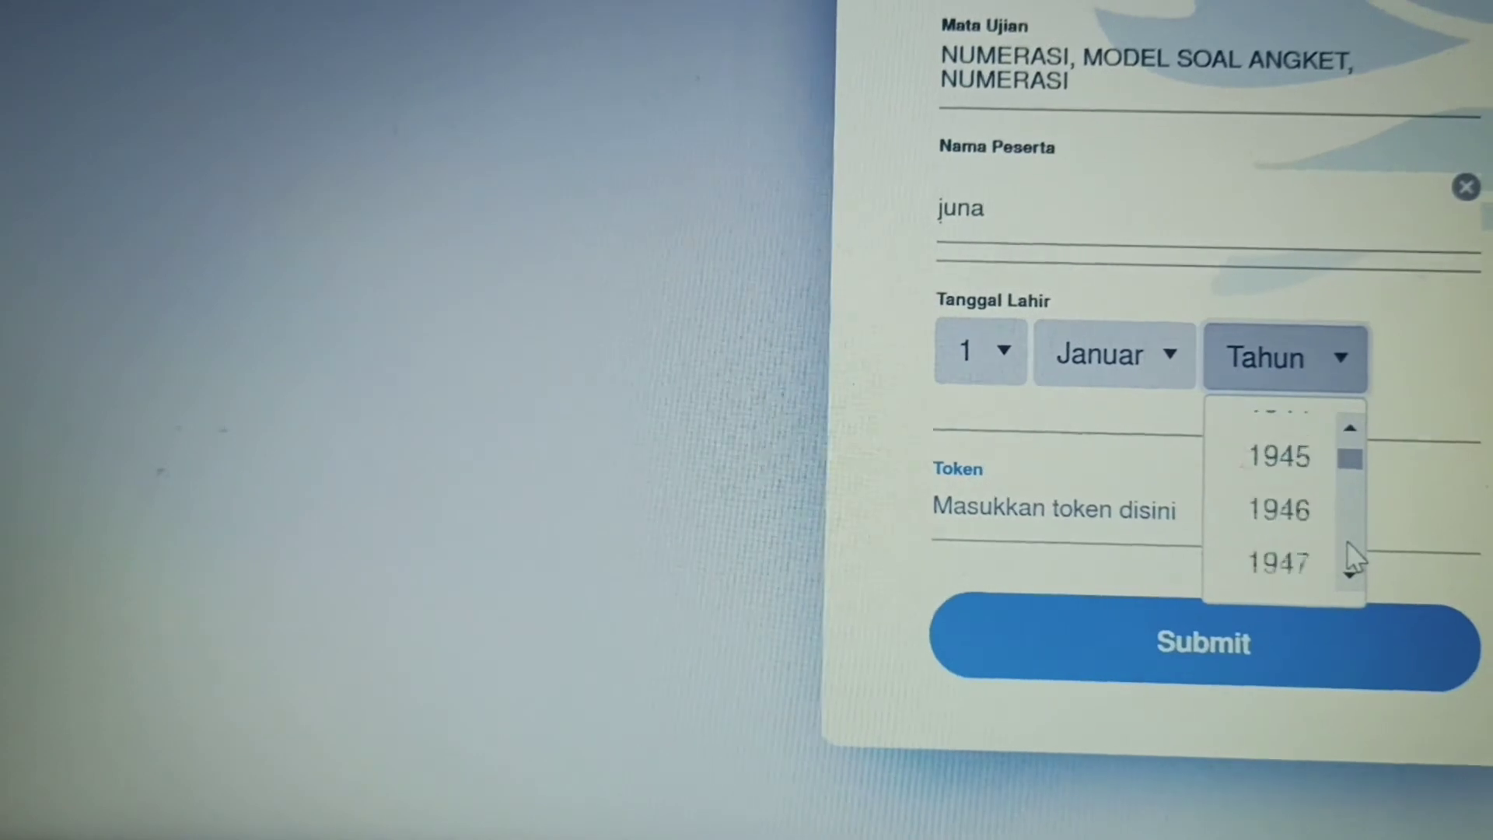
pyautogui.scroll(-10, 1350, 548)
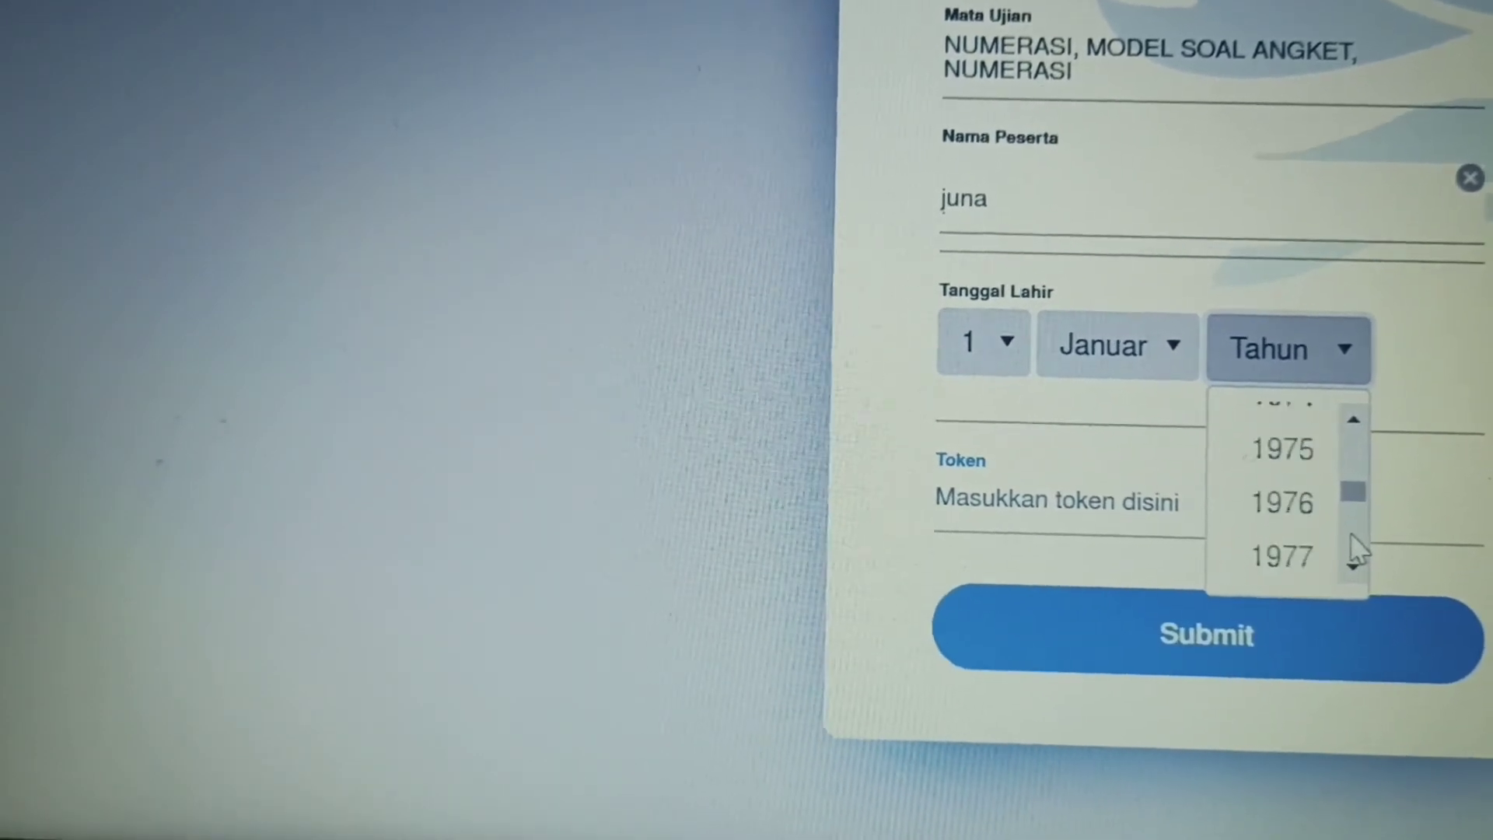
pyautogui.scroll(-4, 1350, 534)
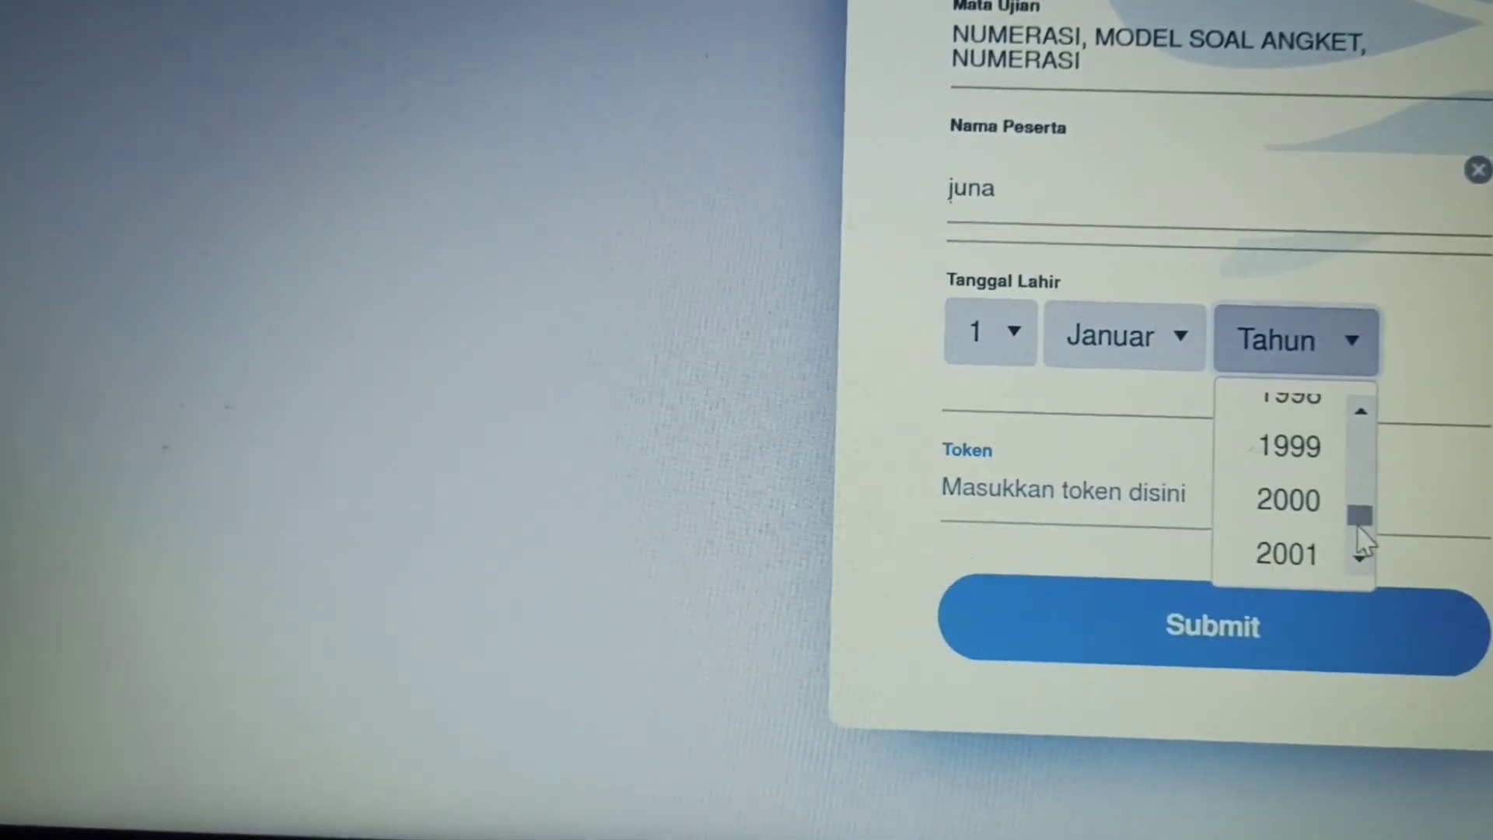
pyautogui.scroll(-3, 1371, 554)
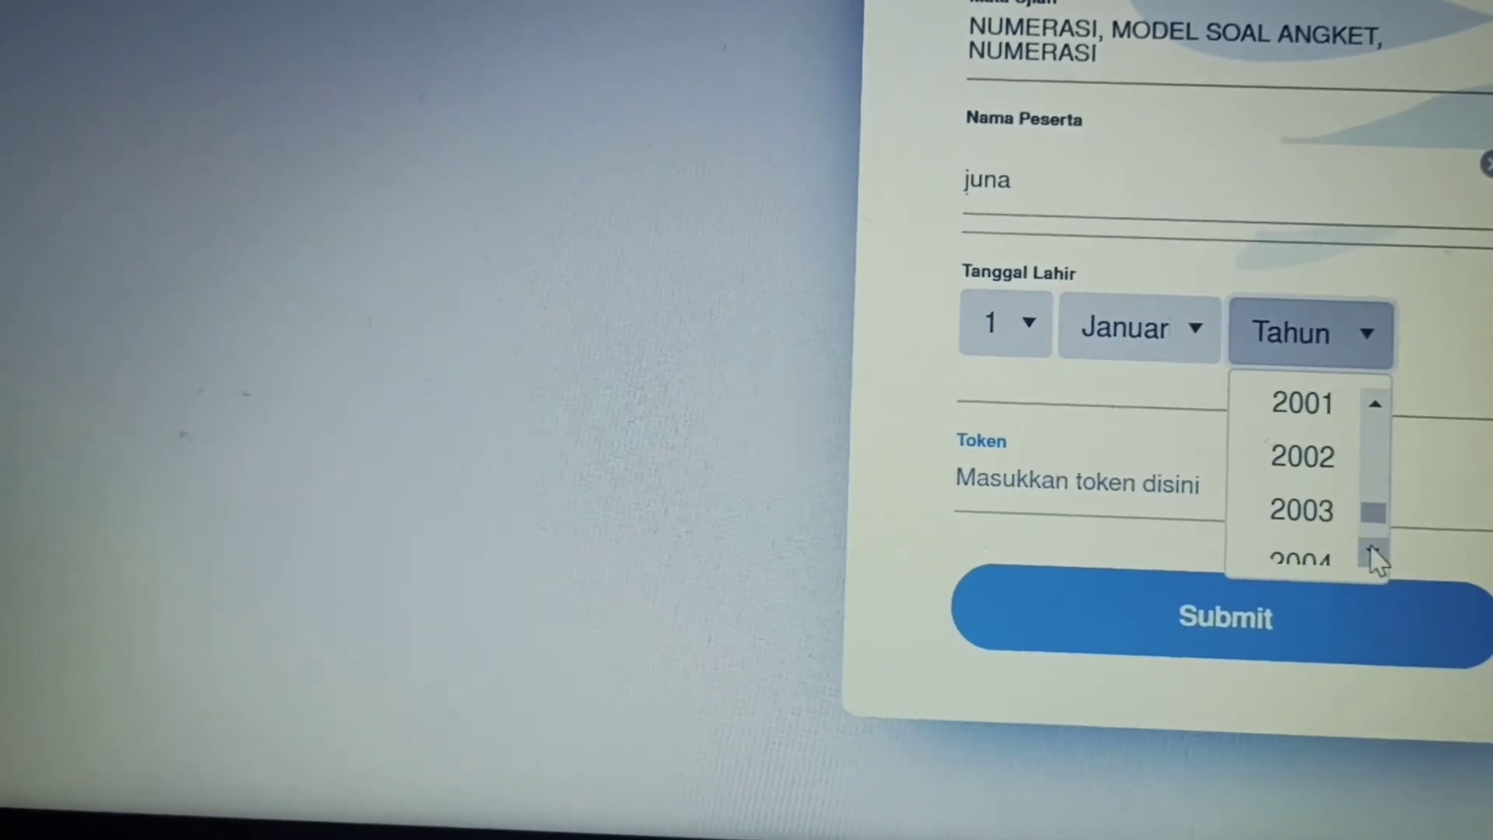
pyautogui.scroll(-4, 1381, 552)
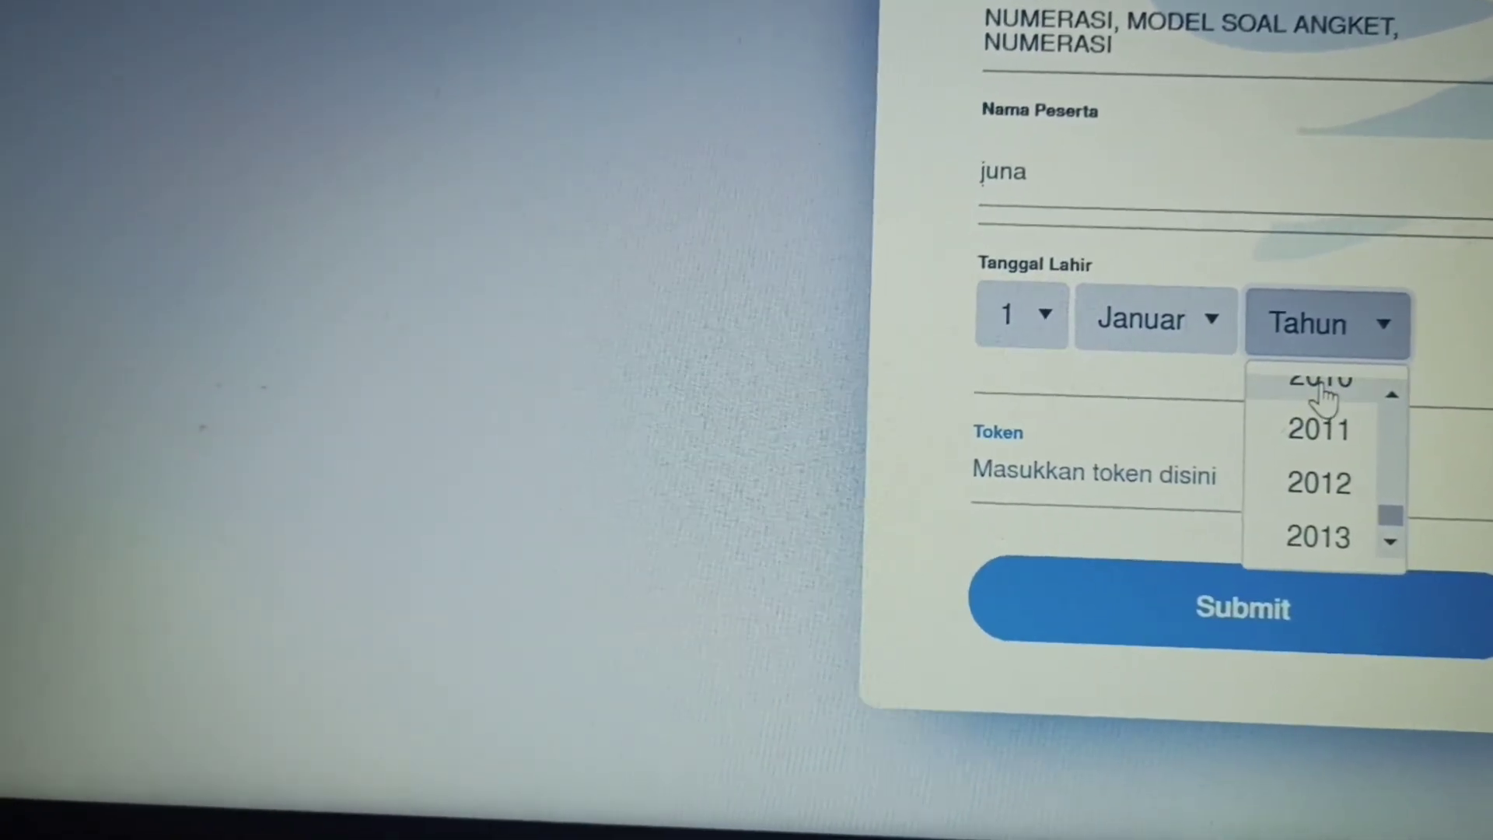
pyautogui.click(1304, 389)
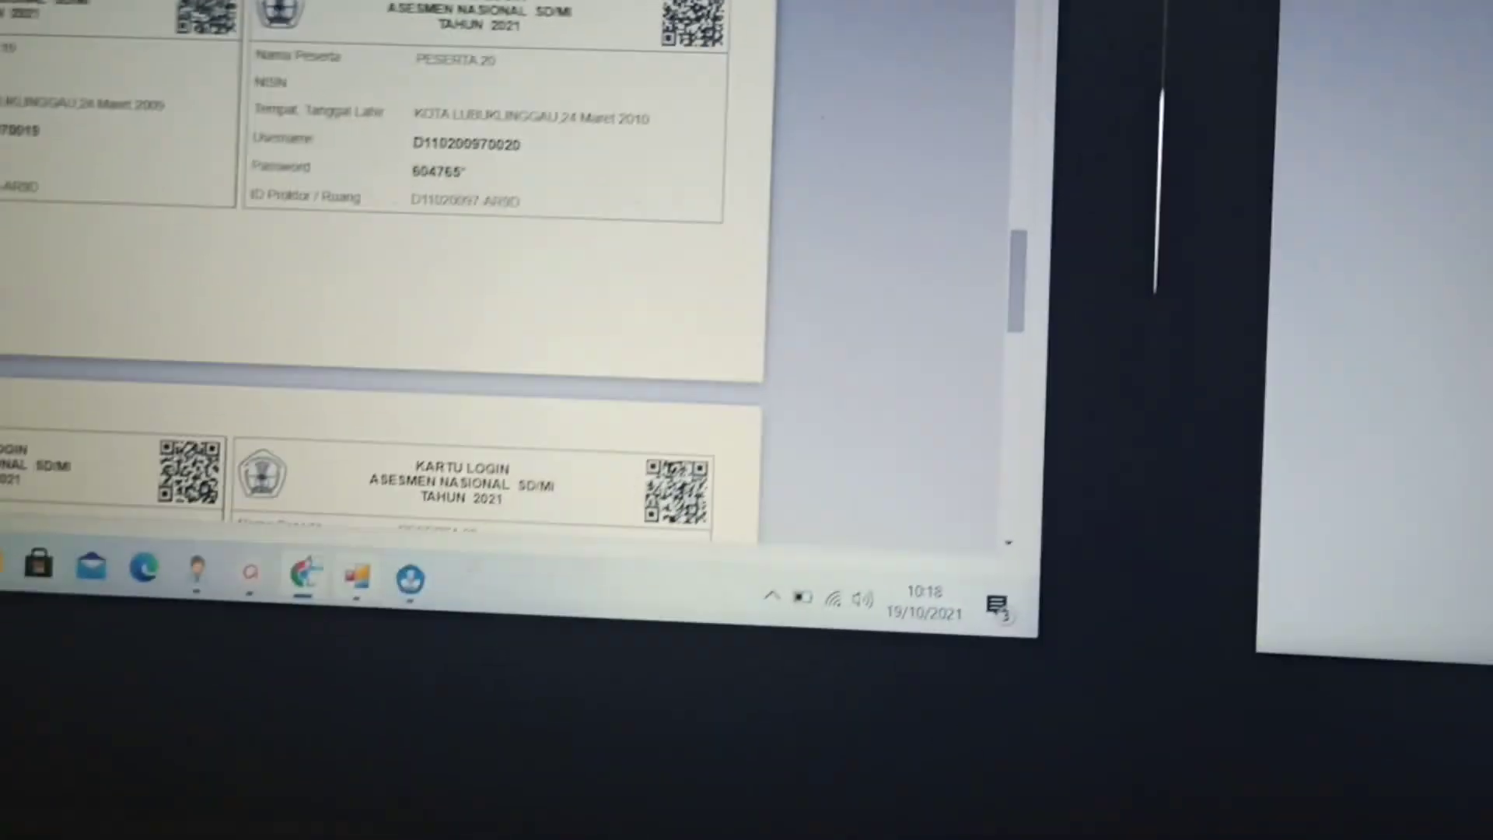
# - Look up the current test token in CBT Sync and enter it in the Token field of the participant's form
pyautogui.moveTo(376, 500)
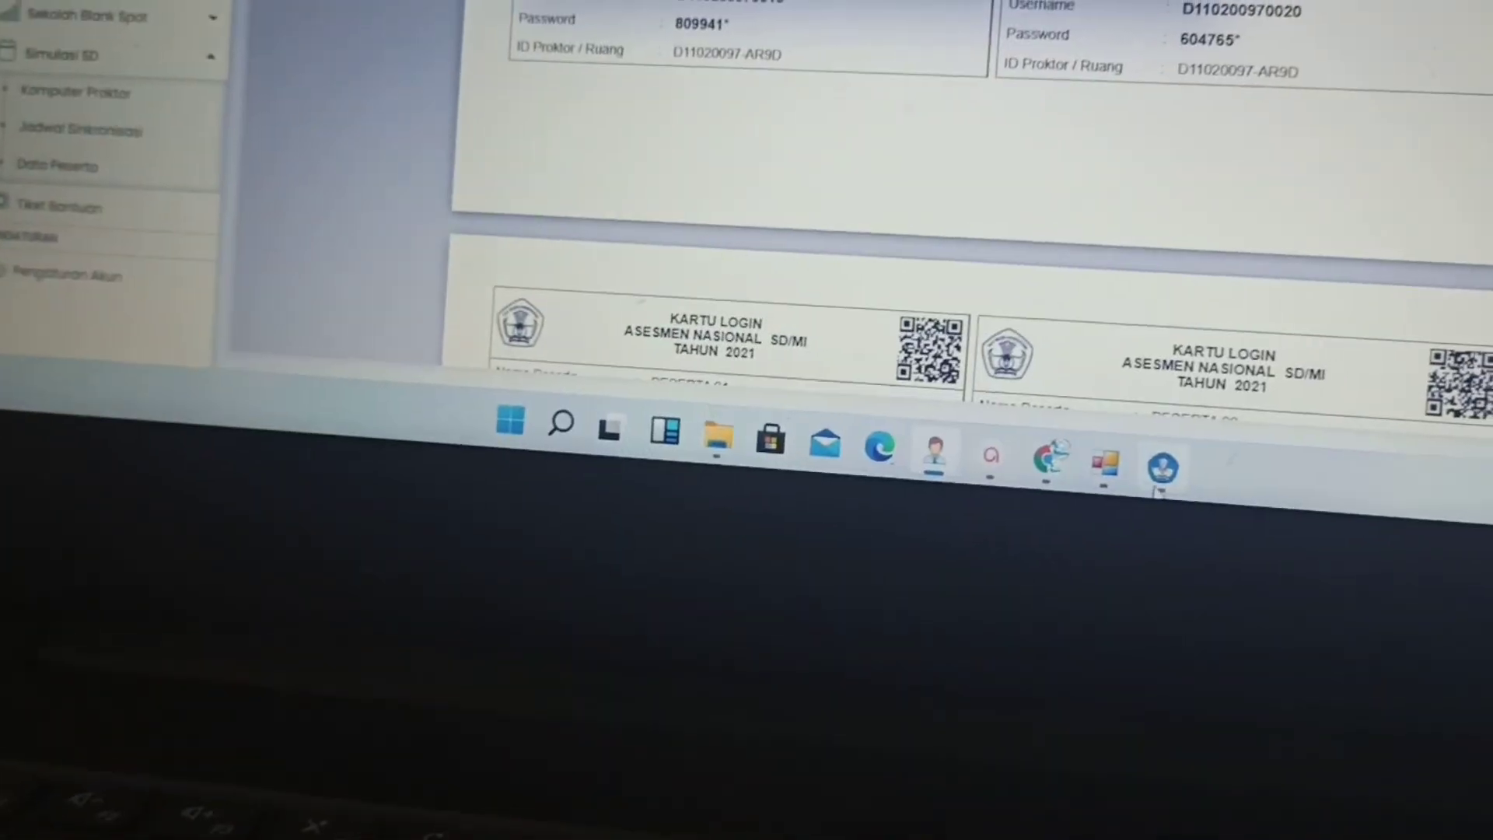
pyautogui.moveTo(1258, 539)
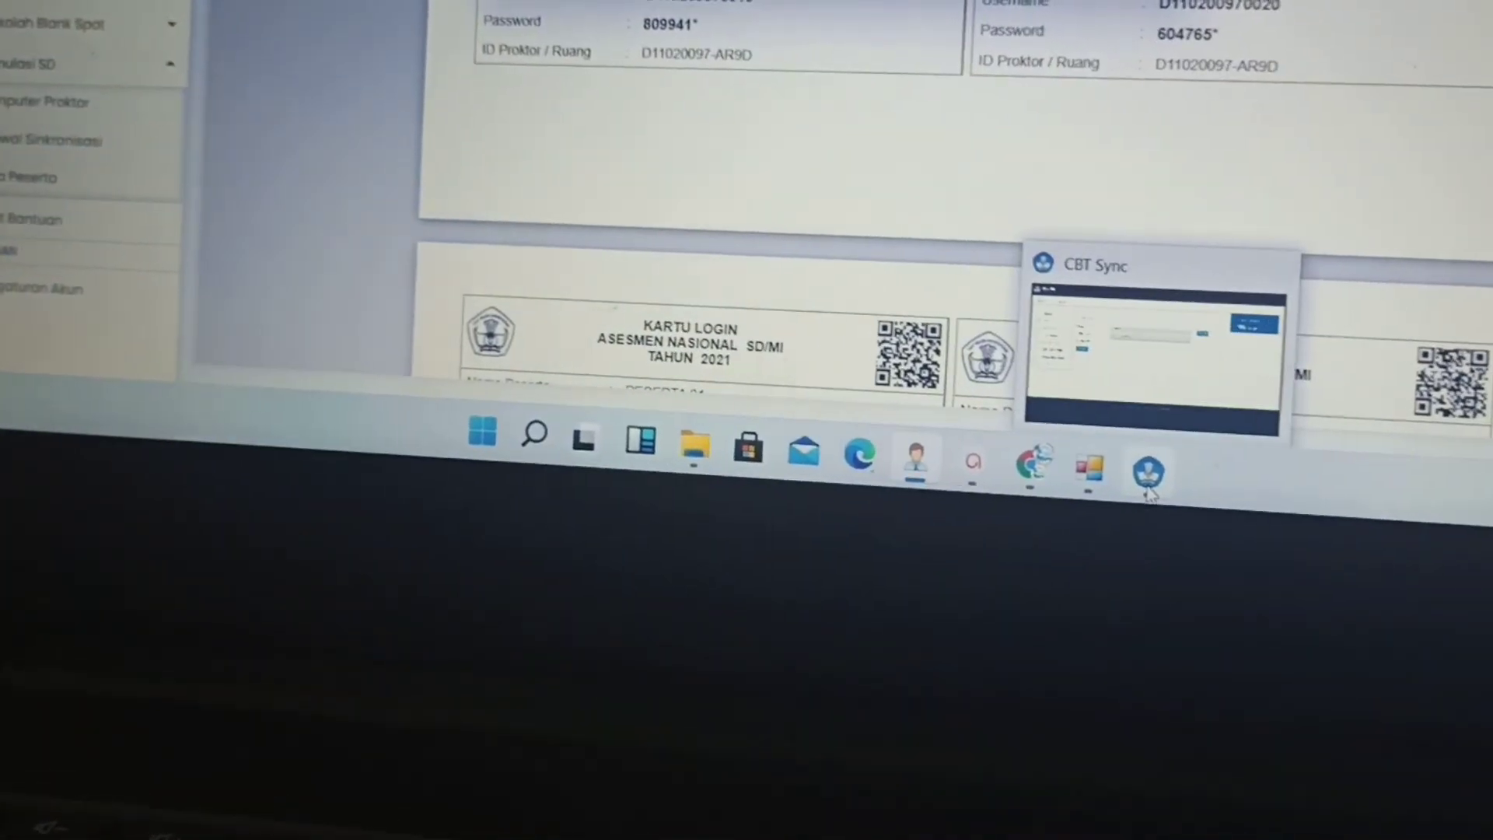
pyautogui.click(1252, 420)
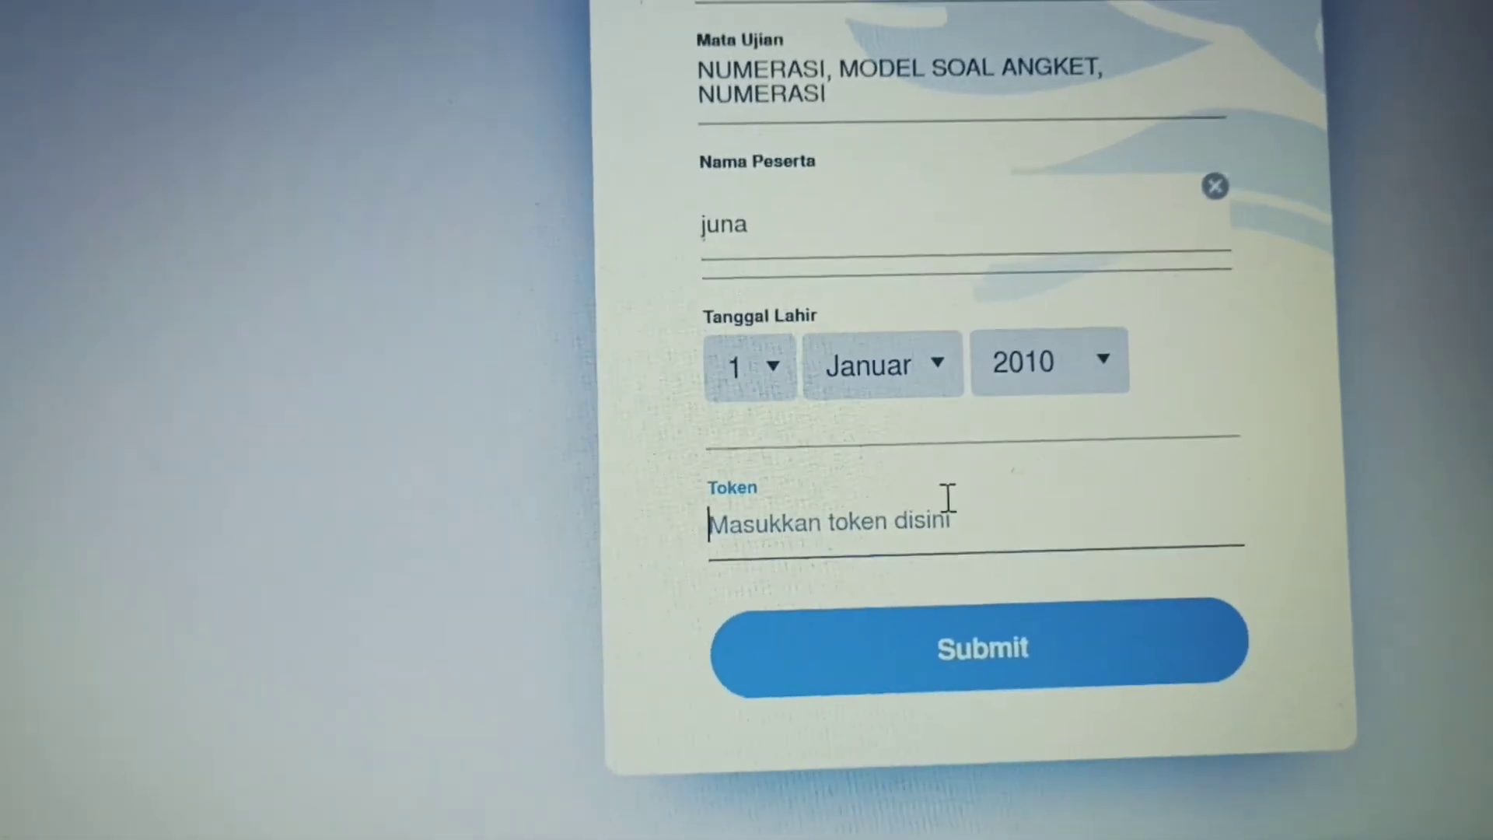
pyautogui.write('R')
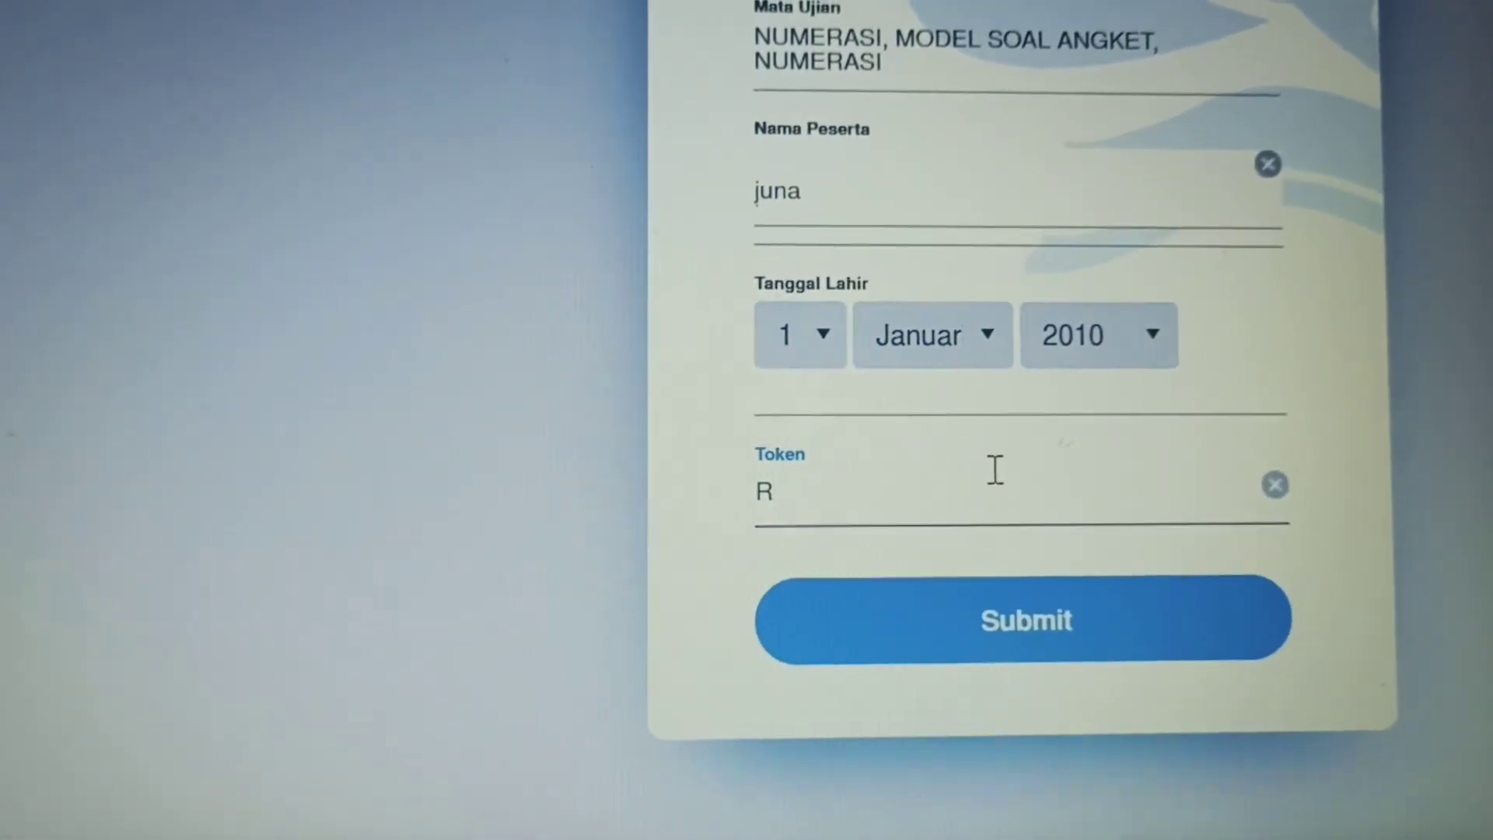
pyautogui.write('ZZB')
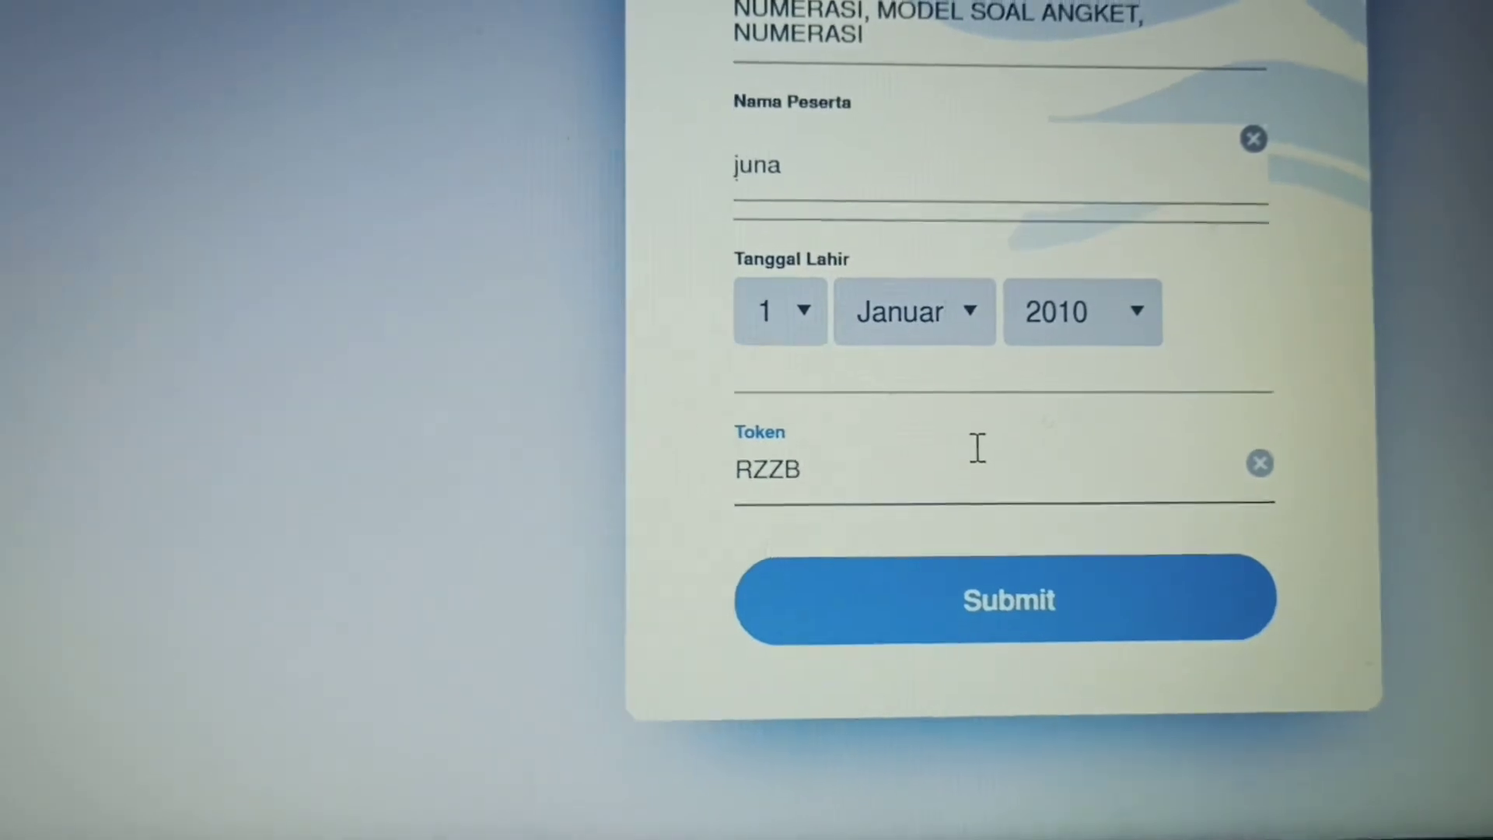
pyautogui.write('GC')
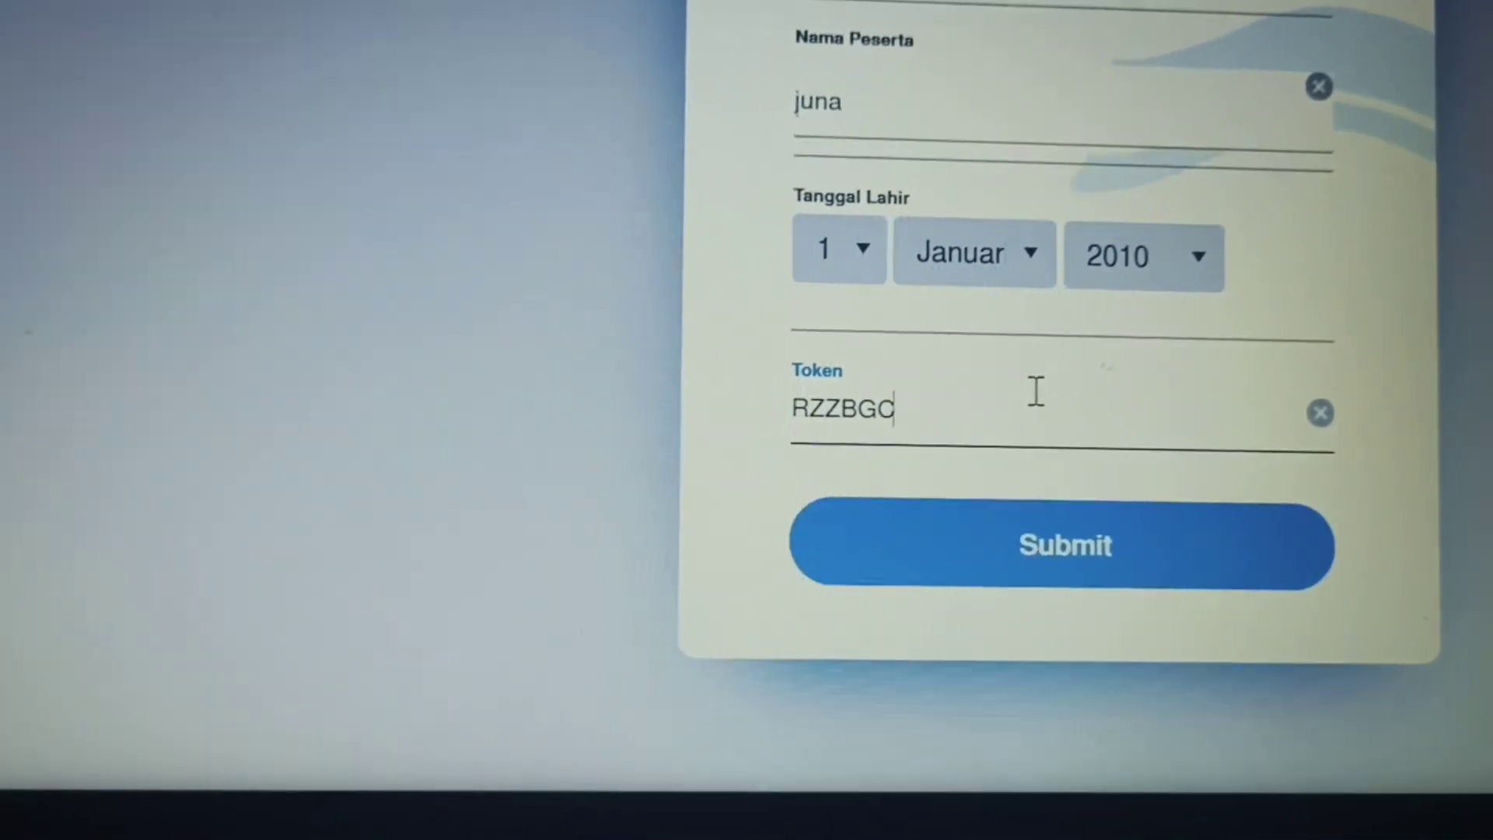